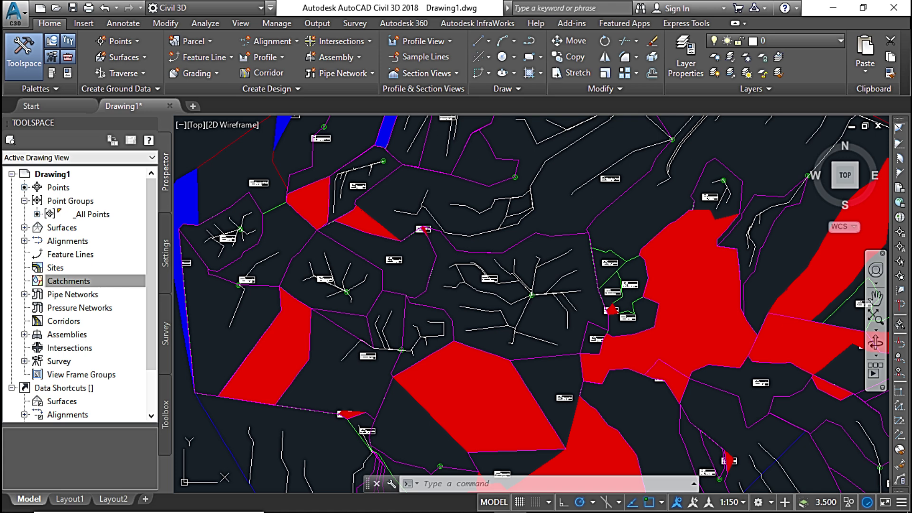
- Start a new drawing and select the Ground Points text file as the source for a point import
{"action": "key", "text": "ctrl+n"}
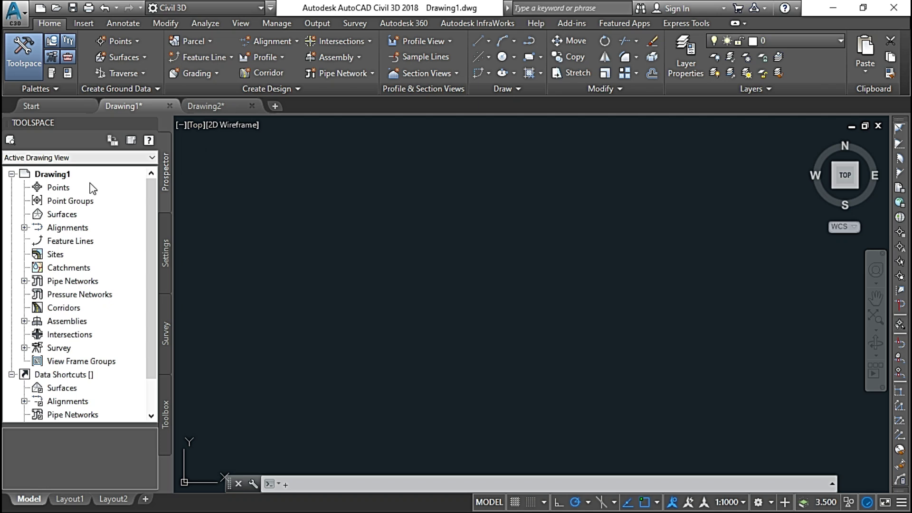
{"action": "right_click", "coordinate": [117, 190]}
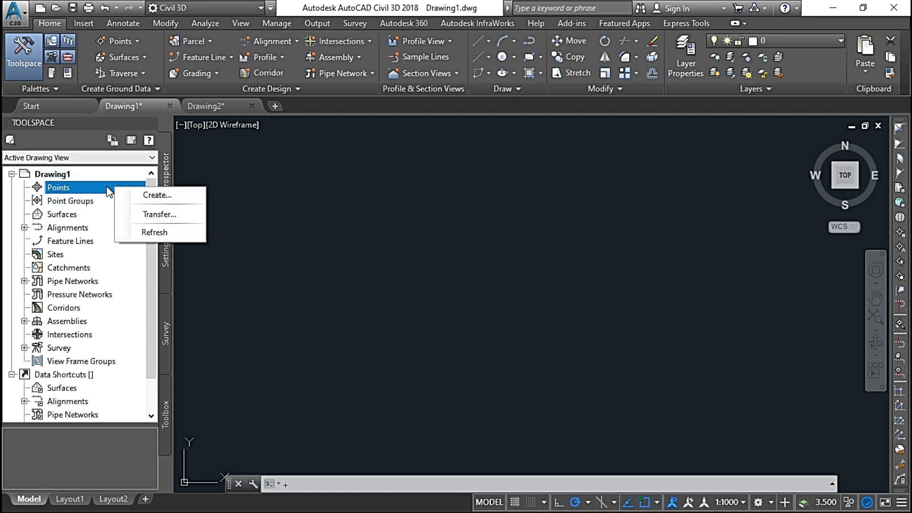
{"action": "left_click", "coordinate": [140, 196]}
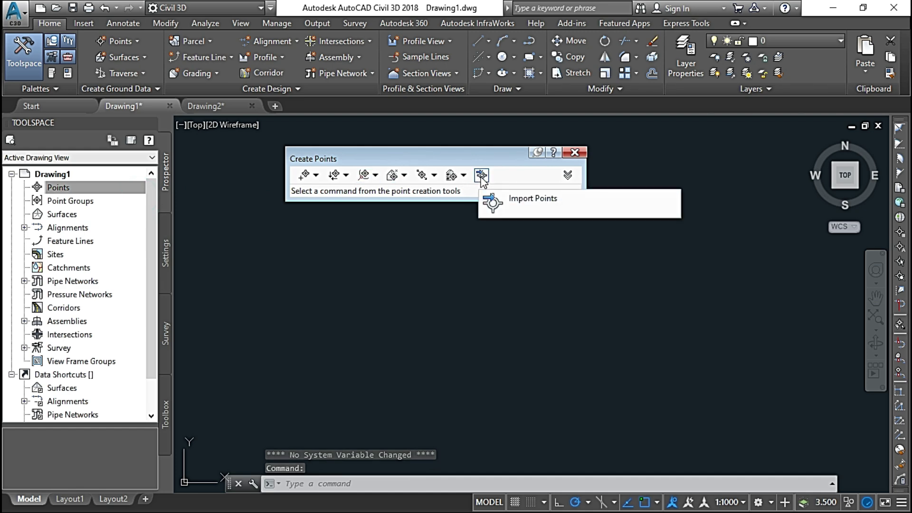
{"action": "left_click", "coordinate": [481, 176]}
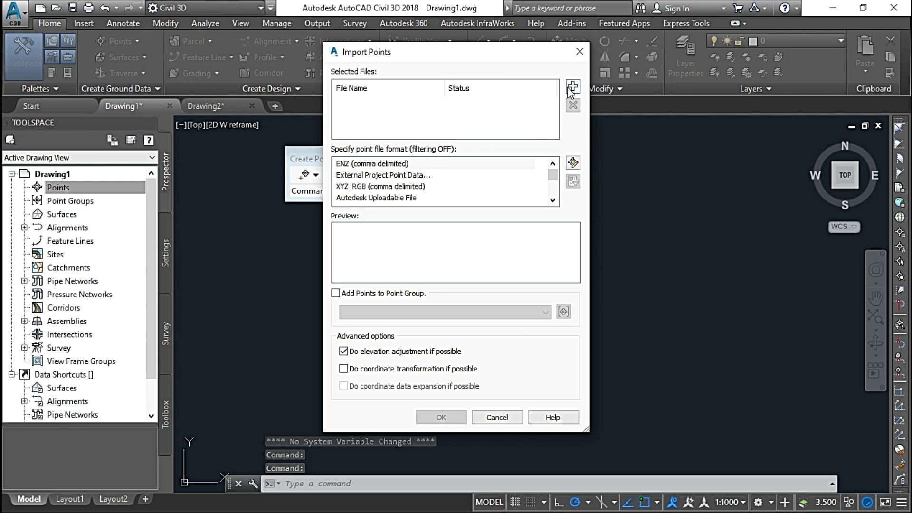
{"action": "left_click", "coordinate": [572, 88]}
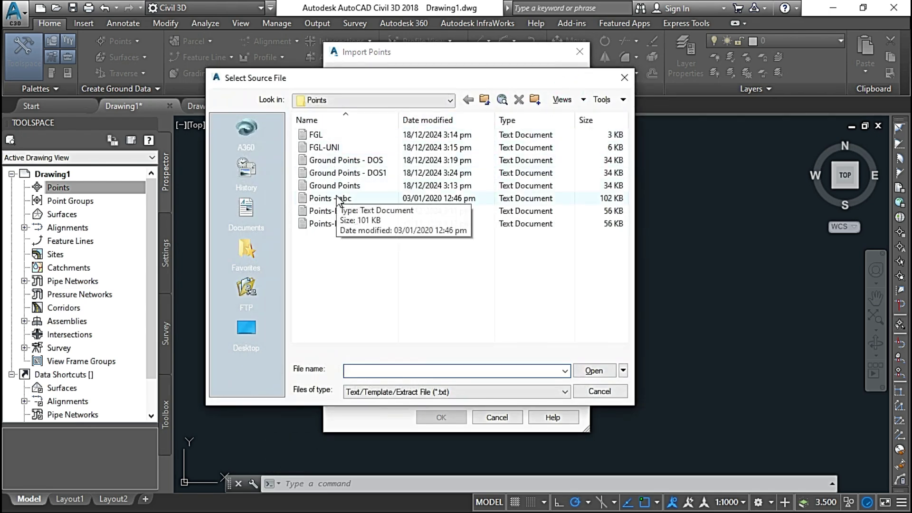
{"action": "left_click", "coordinate": [427, 392]}
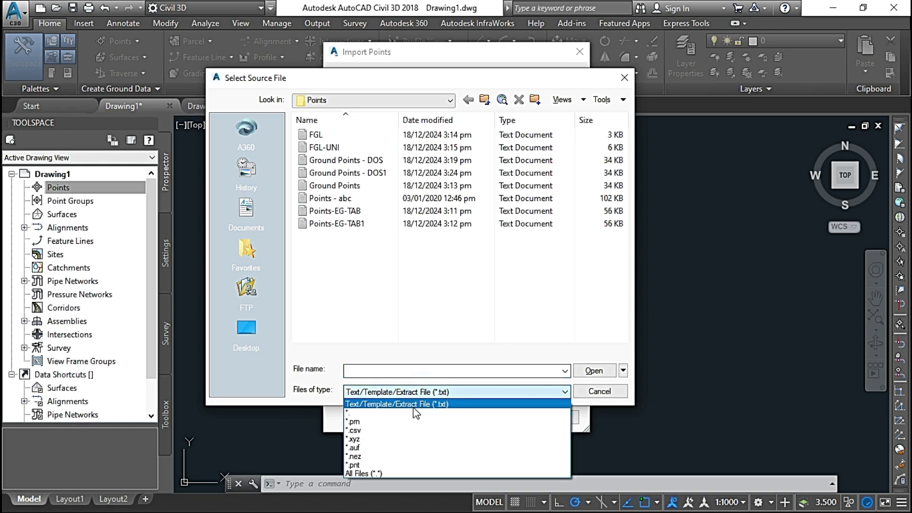
{"action": "left_click", "coordinate": [412, 404]}
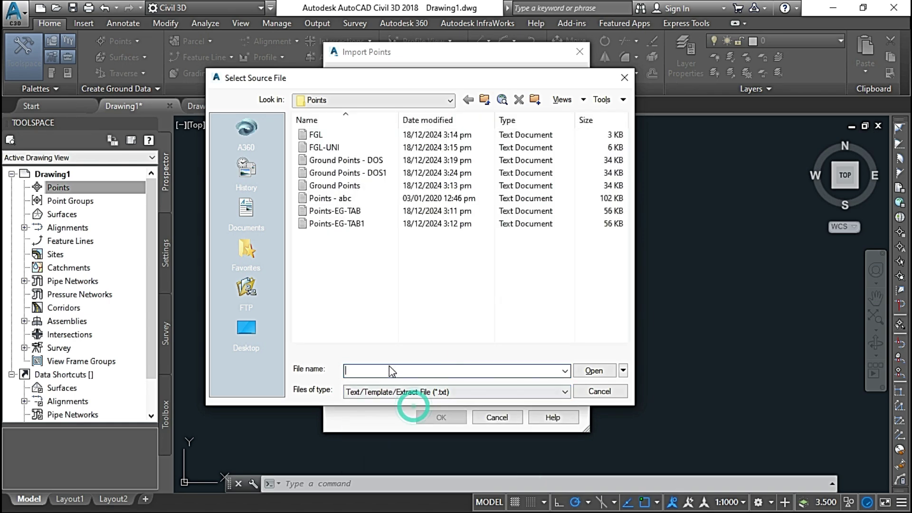
{"action": "left_click", "coordinate": [340, 189]}
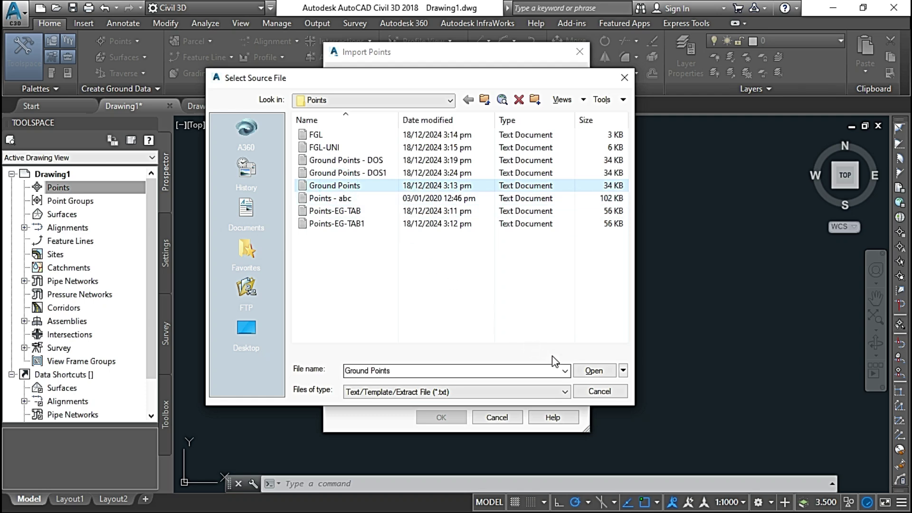
{"action": "left_click", "coordinate": [594, 370]}
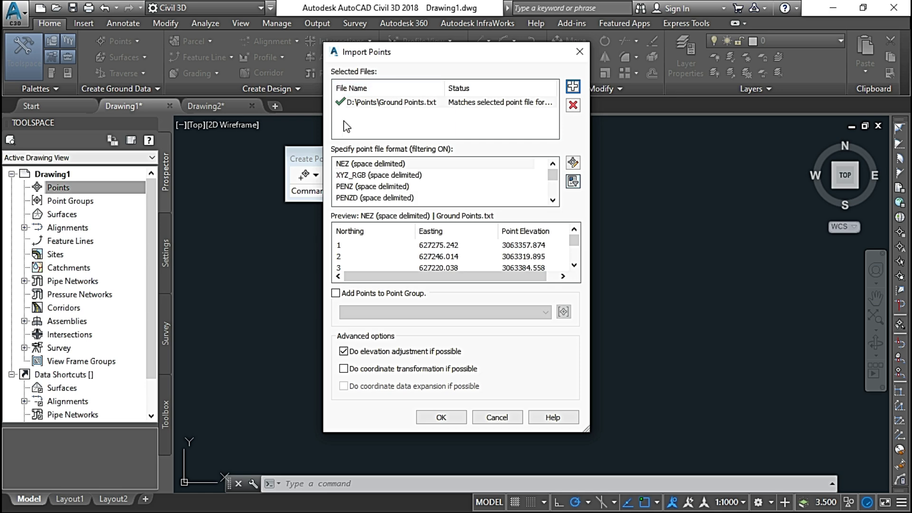
- Import the ground points using the PENZD (space delimited) point file format
{"action": "left_click", "coordinate": [371, 197]}
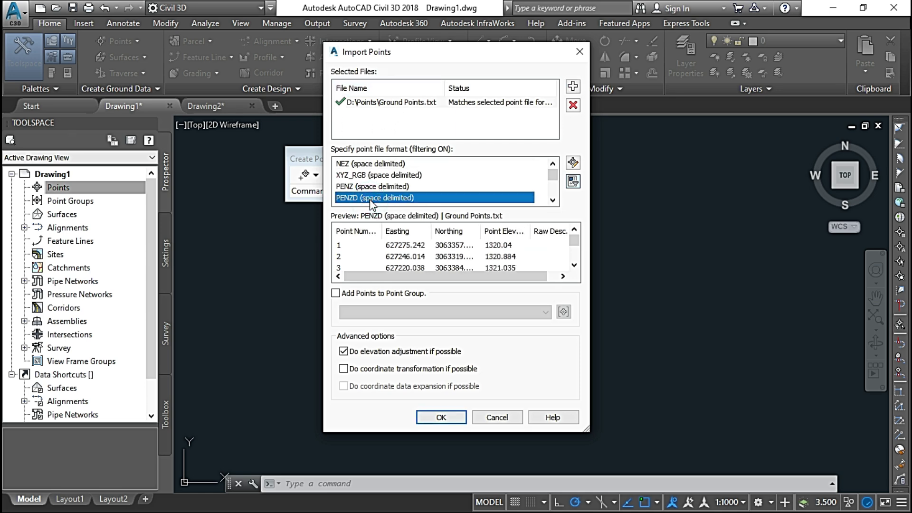
{"action": "left_click", "coordinate": [440, 417]}
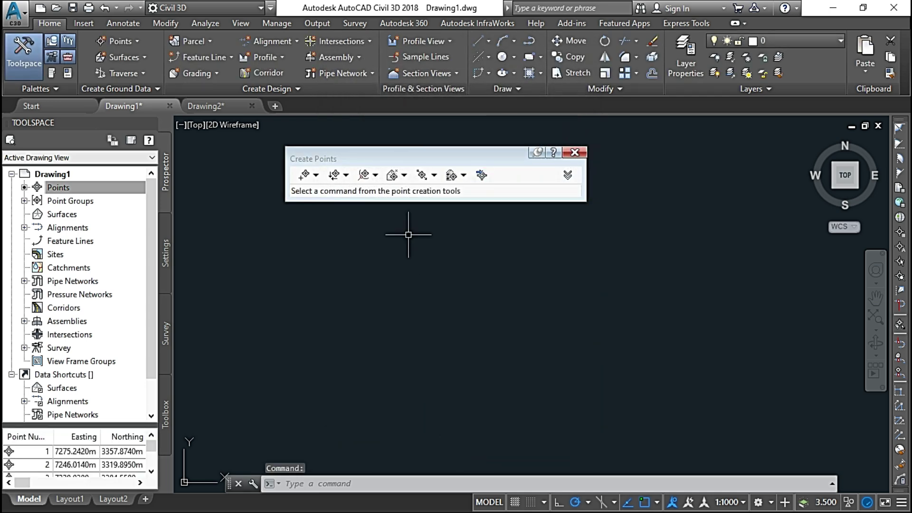
{"action": "left_click", "coordinate": [327, 483]}
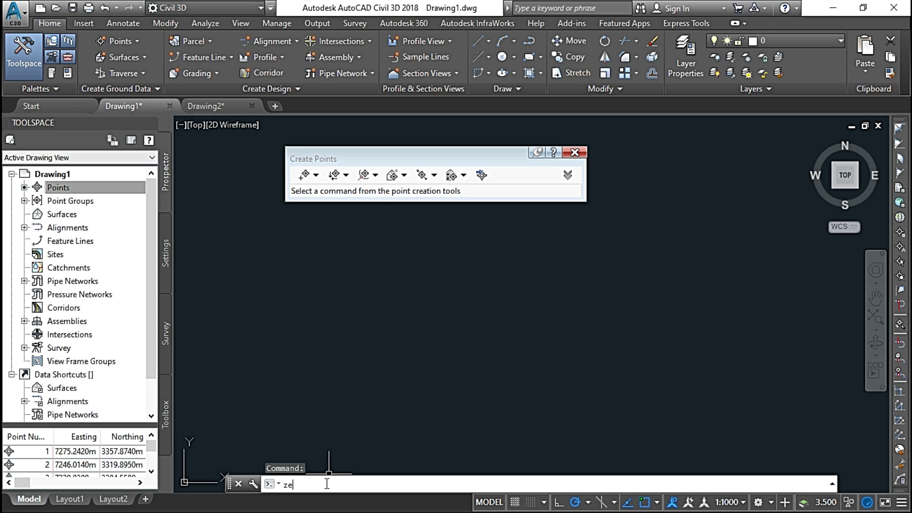
{"action": "type", "text": "ze"}
{"action": "key", "text": "Return"}
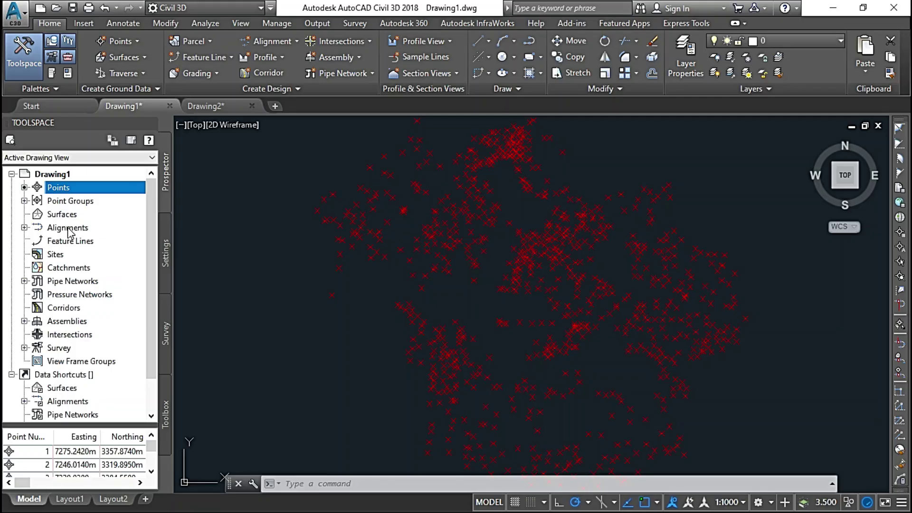
- Start a new TIN surface and name it EG
{"action": "left_click", "coordinate": [71, 216]}
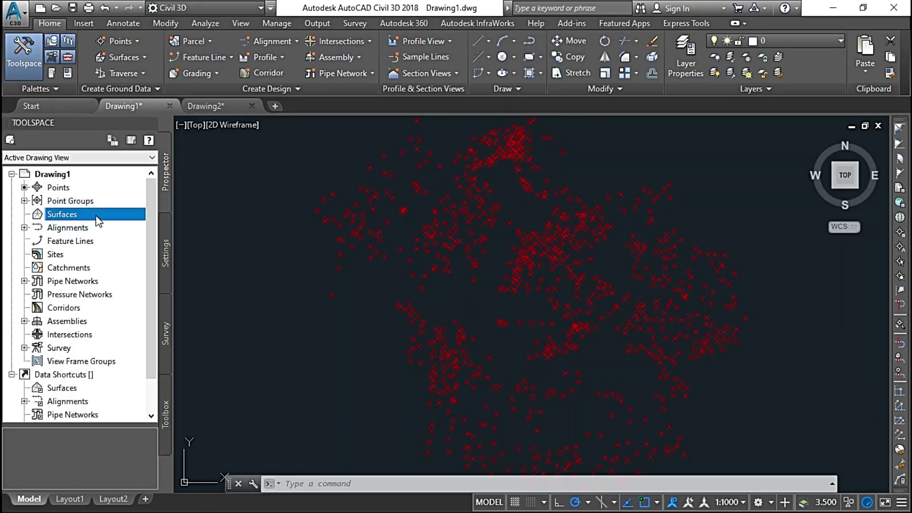
{"action": "right_click", "coordinate": [96, 215]}
{"action": "left_click", "coordinate": [147, 223]}
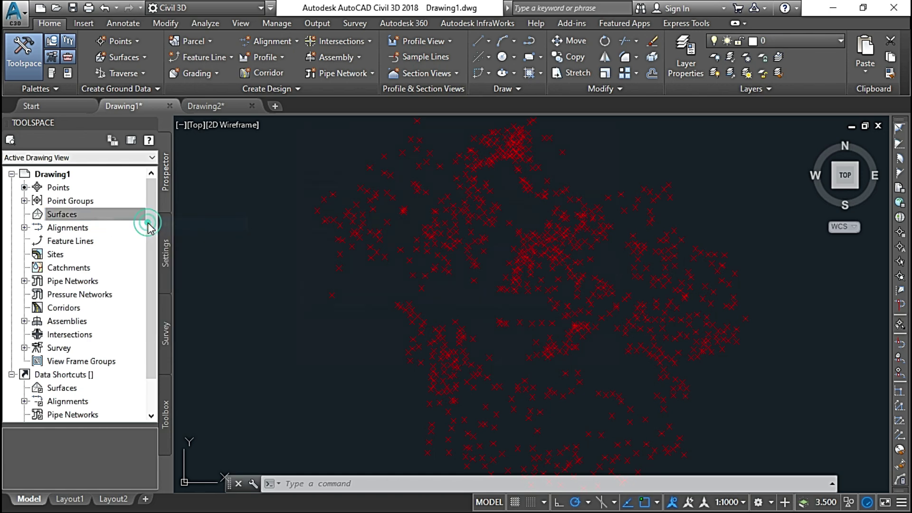
{"action": "left_click", "coordinate": [539, 207]}
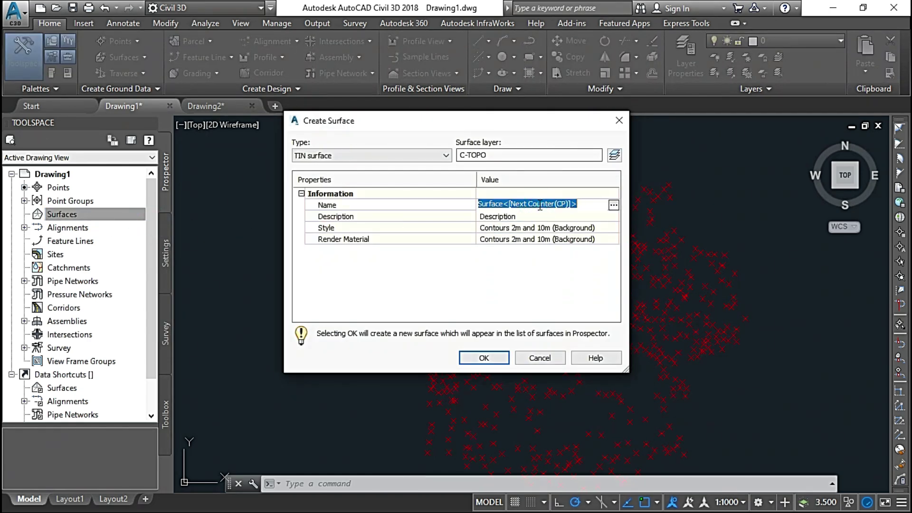
{"action": "type", "text": "EG"}
{"action": "key", "text": "Return"}
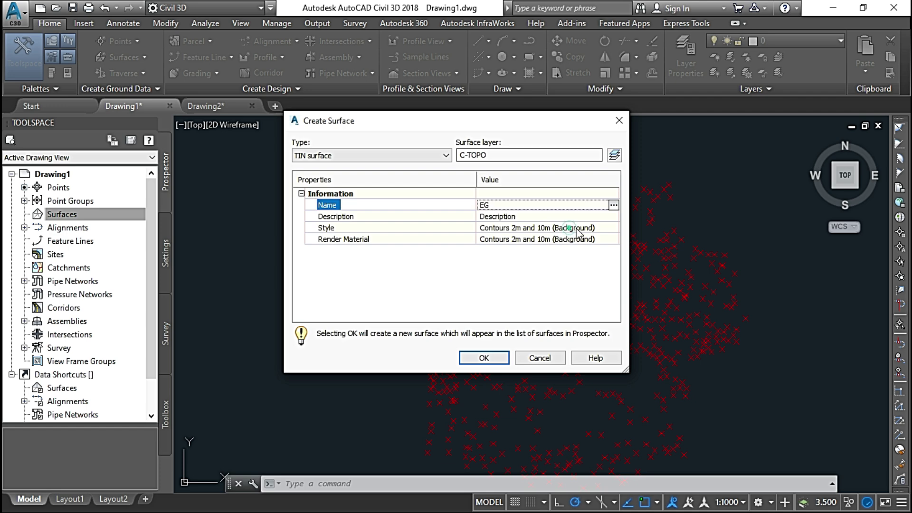
- Set the new surface's style to Contours 1m and 5m (Design) and create the surface
{"action": "left_click", "coordinate": [596, 228]}
{"action": "left_click", "coordinate": [613, 228]}
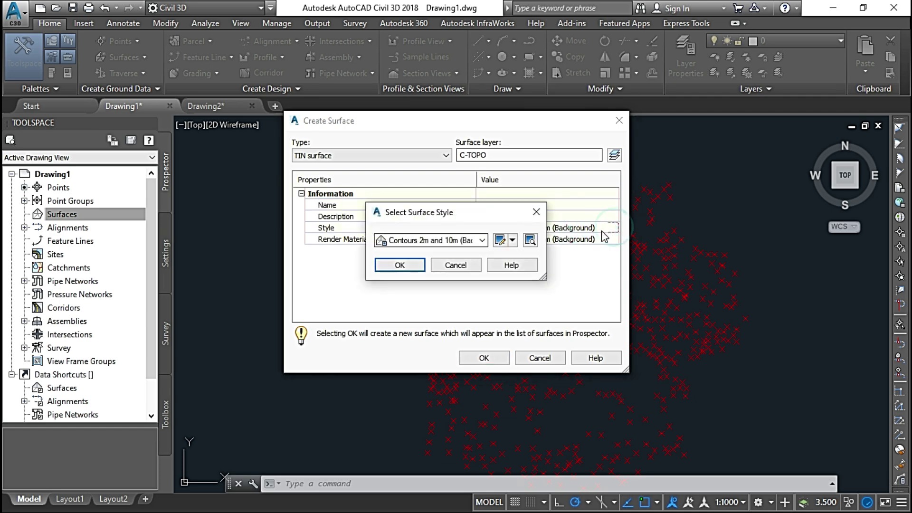
{"action": "left_click", "coordinate": [463, 241]}
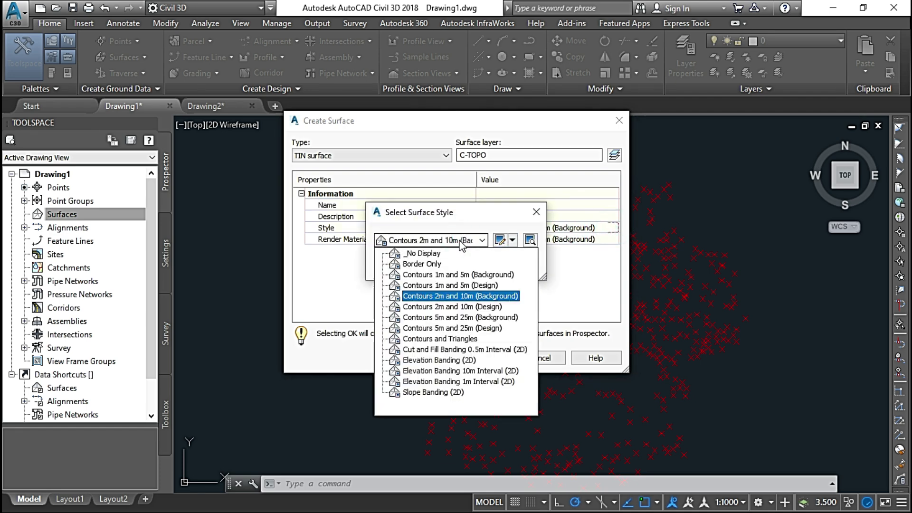
{"action": "left_click", "coordinate": [446, 285]}
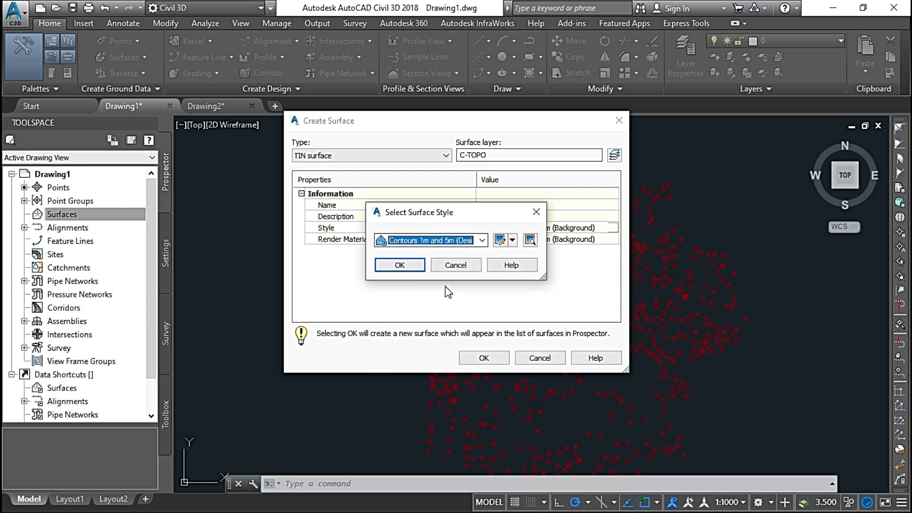
{"action": "left_click", "coordinate": [406, 267]}
{"action": "left_click", "coordinate": [494, 359]}
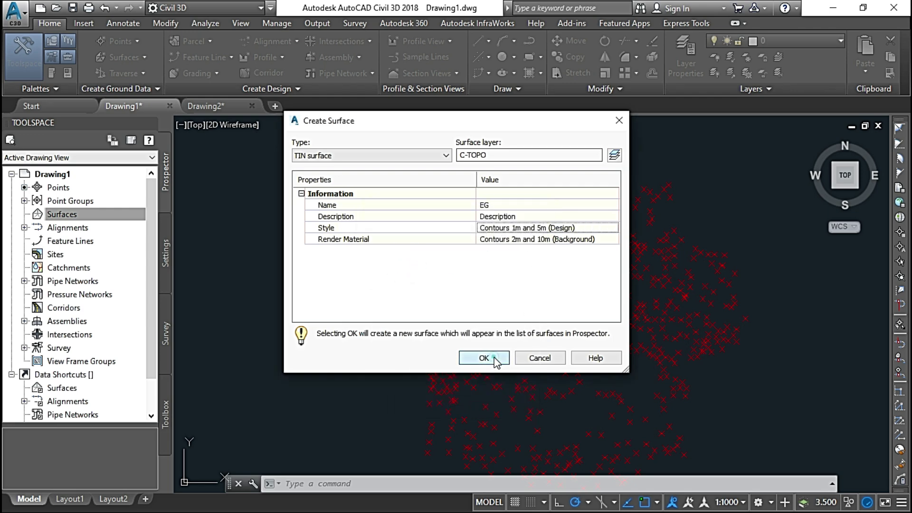
- Add the _All Points point group to the definition of the EG surface
{"action": "left_click", "coordinate": [24, 214]}
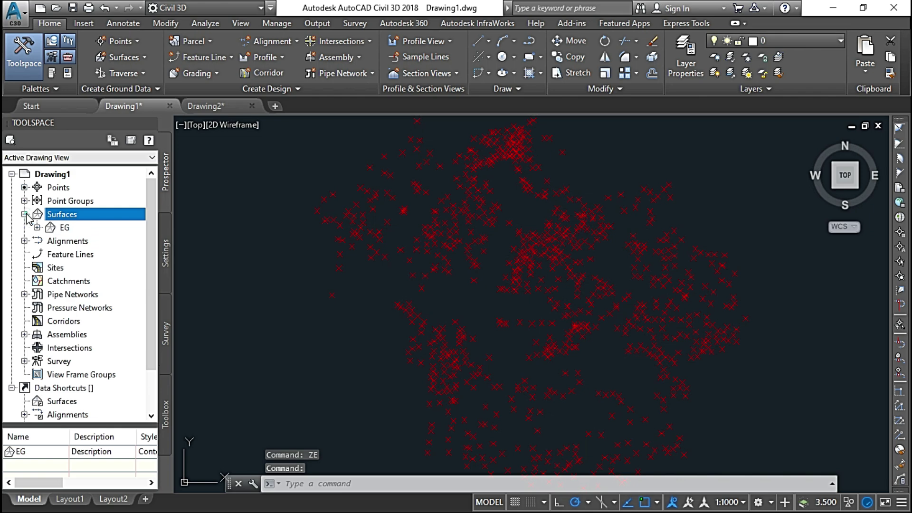
{"action": "left_click", "coordinate": [65, 228]}
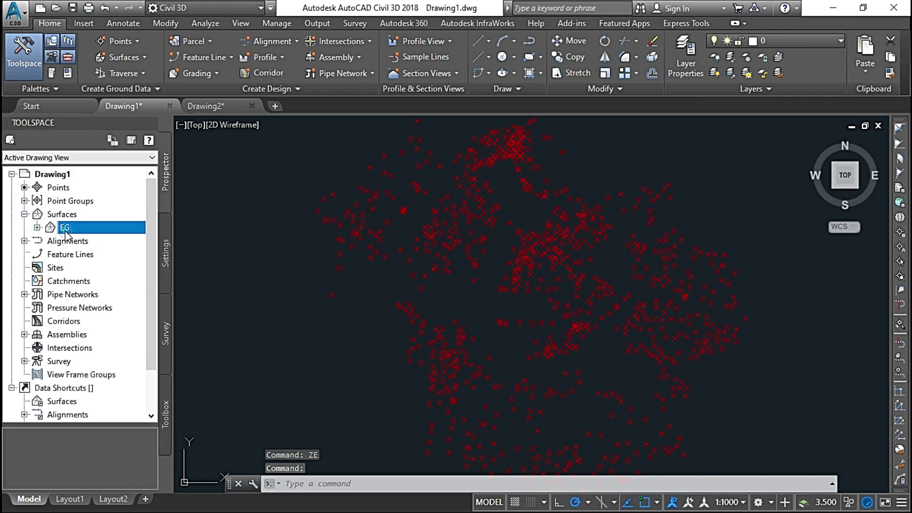
{"action": "left_click", "coordinate": [37, 228]}
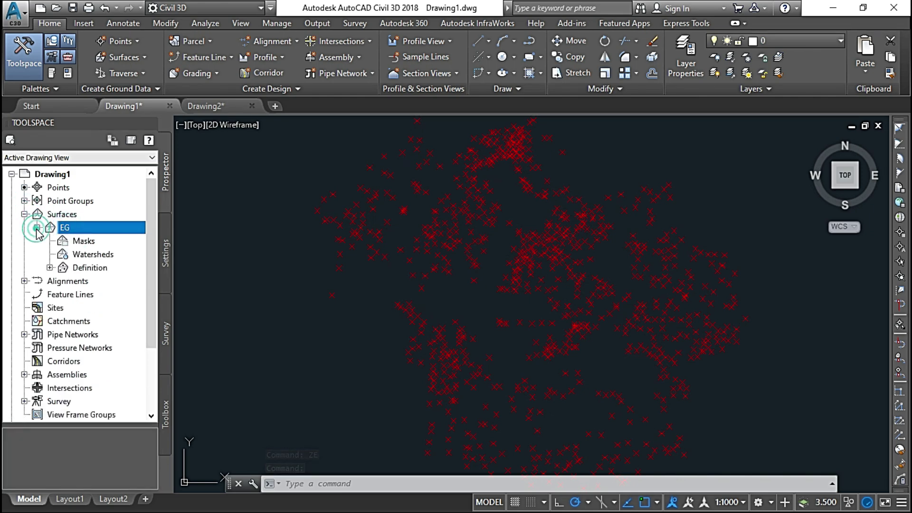
{"action": "left_click", "coordinate": [50, 268]}
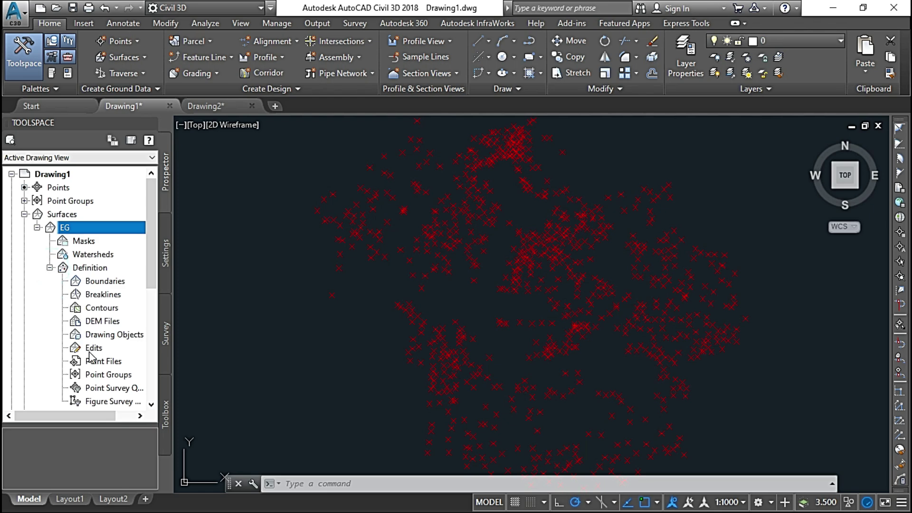
{"action": "left_click", "coordinate": [114, 374]}
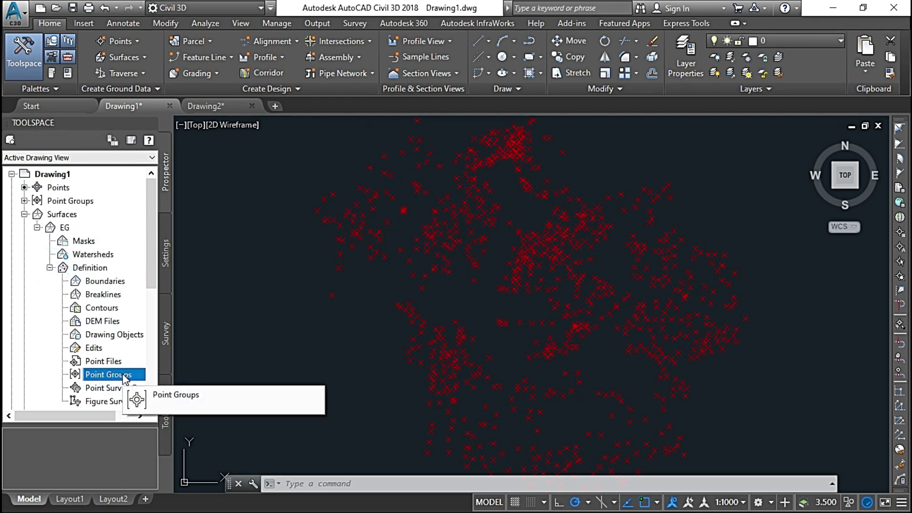
{"action": "right_click", "coordinate": [124, 375]}
{"action": "left_click", "coordinate": [169, 382]}
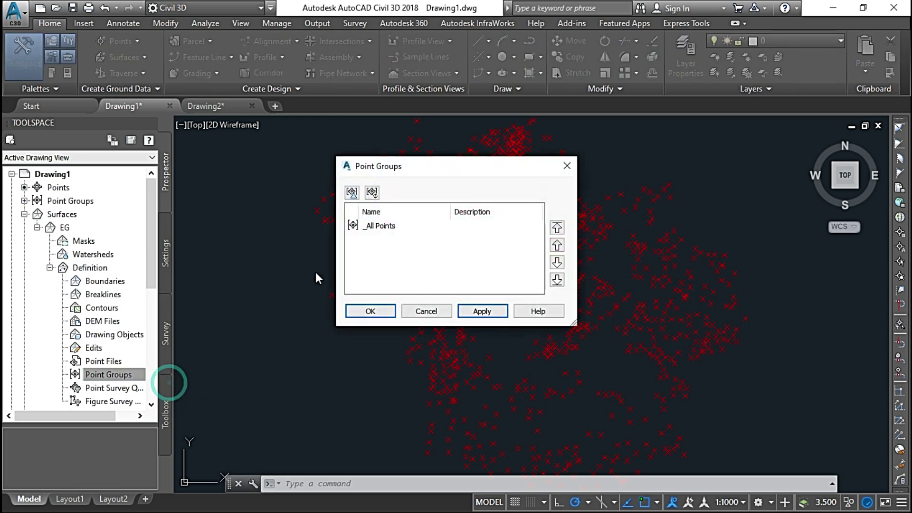
{"action": "left_click", "coordinate": [383, 226]}
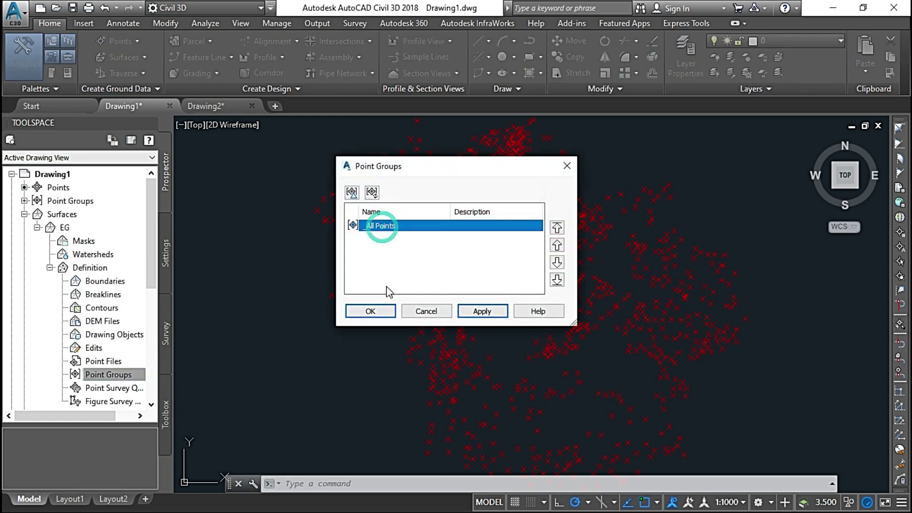
{"action": "left_click", "coordinate": [381, 311]}
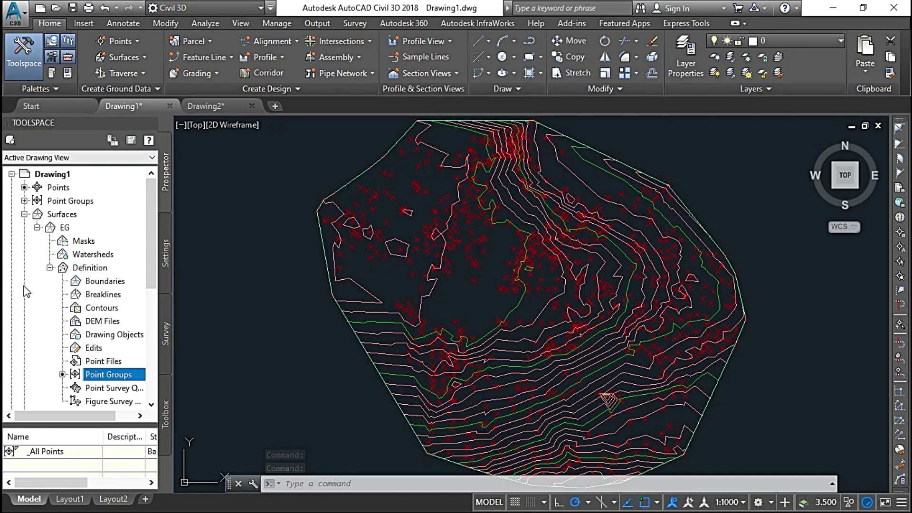
- Set the default point style of the _All Points group to <none> and apply the change
{"action": "left_click", "coordinate": [24, 201]}
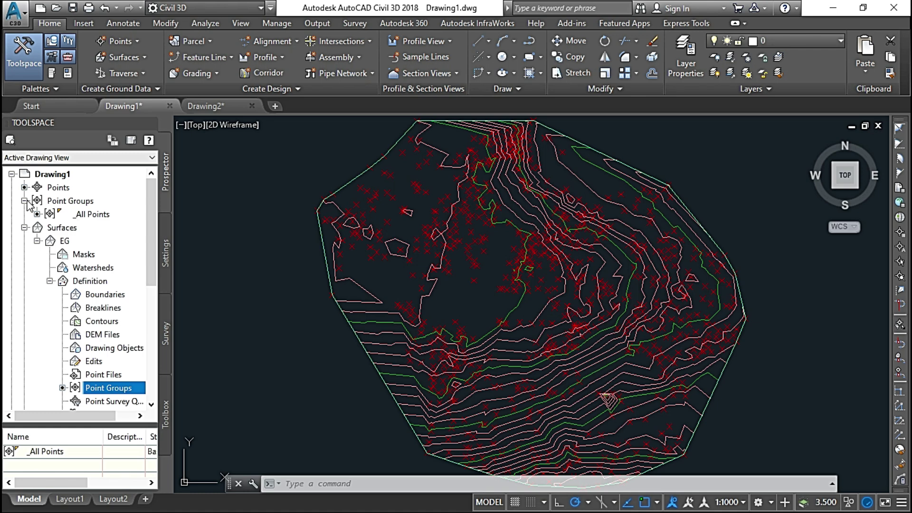
{"action": "left_click", "coordinate": [88, 215]}
{"action": "right_click", "coordinate": [102, 215]}
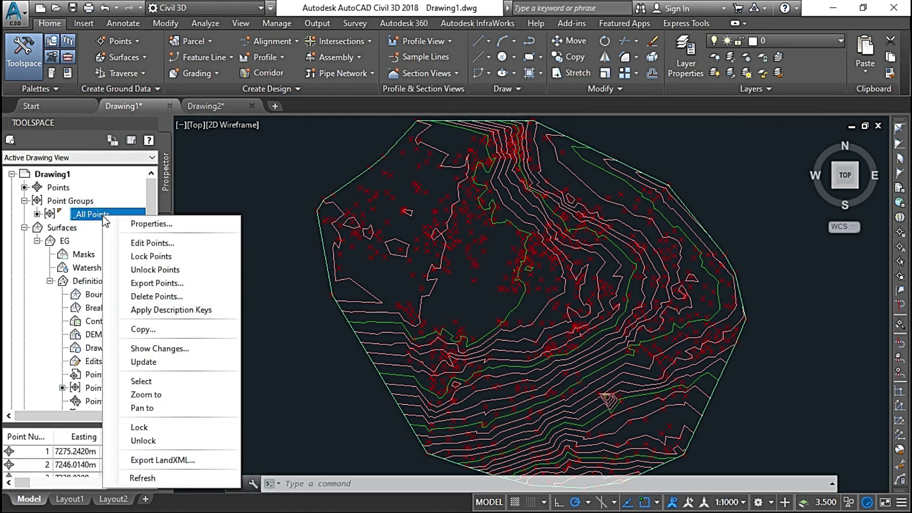
{"action": "left_click", "coordinate": [137, 227]}
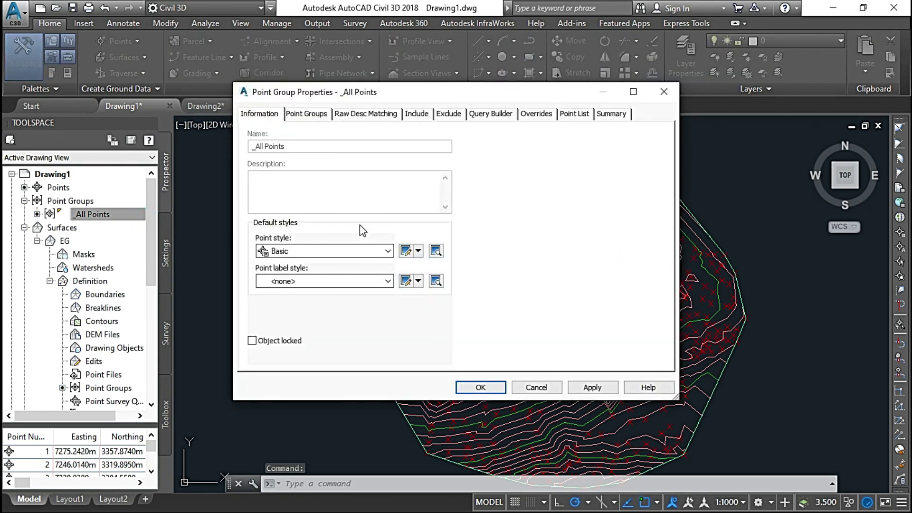
{"action": "left_click", "coordinate": [345, 252]}
{"action": "scroll", "coordinate": [322, 308], "scroll_direction": "up", "scroll_amount": 1}
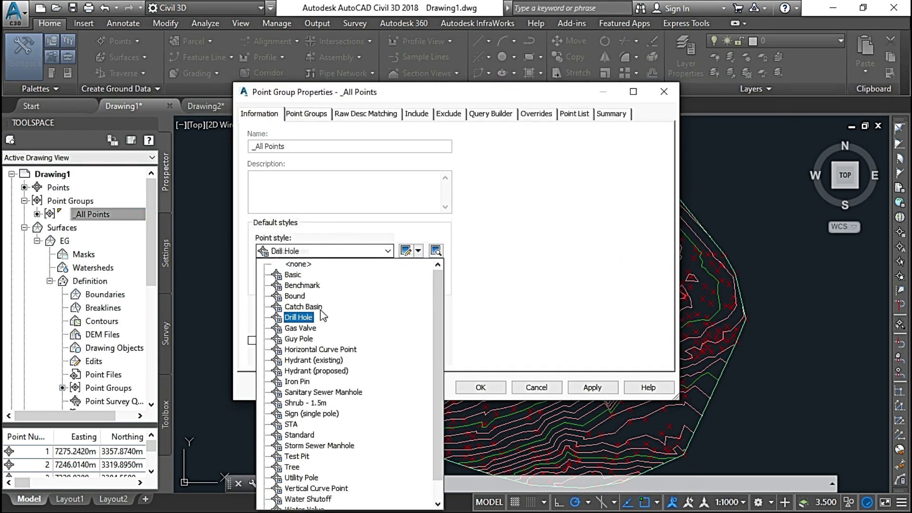
{"action": "left_click", "coordinate": [304, 267]}
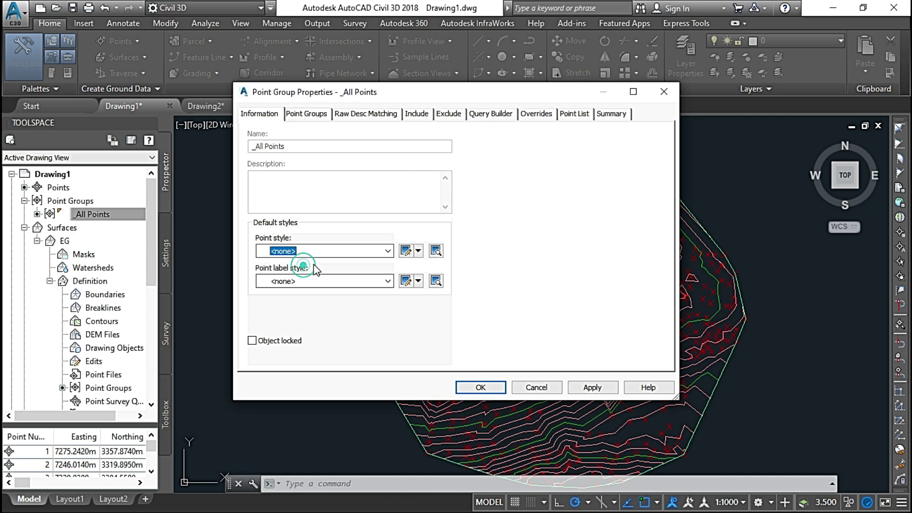
{"action": "left_click", "coordinate": [583, 387]}
{"action": "left_click", "coordinate": [480, 387]}
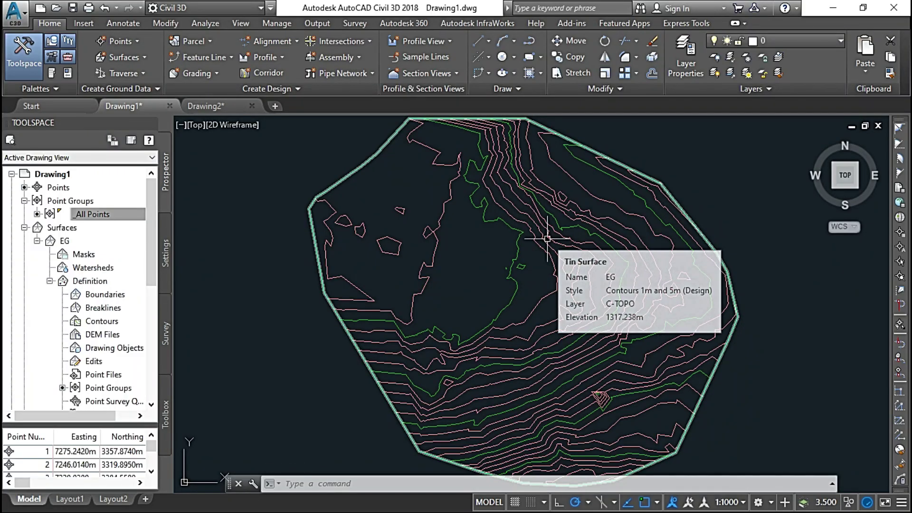
- Edit the EG surface's style to show Watersheds and hide the Major Contour and Minor Contour components in plan view
{"action": "left_click", "coordinate": [517, 190]}
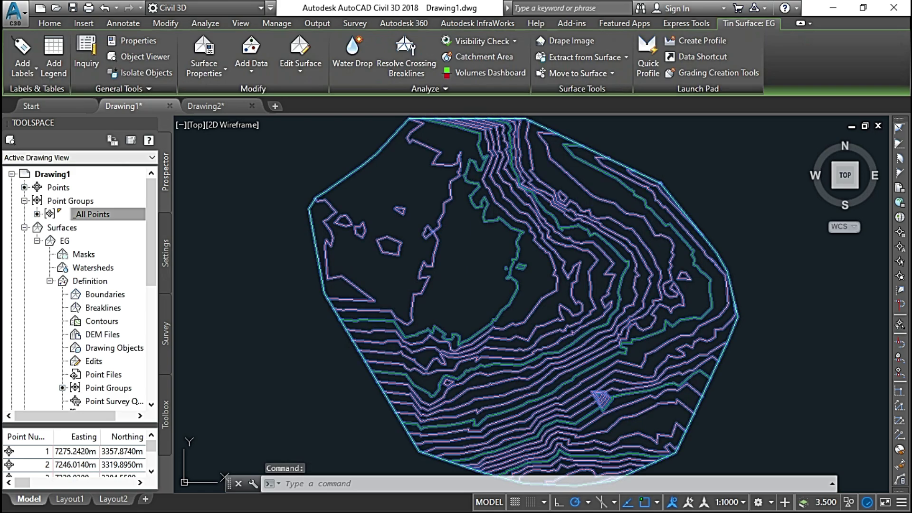
{"action": "right_click", "coordinate": [500, 188]}
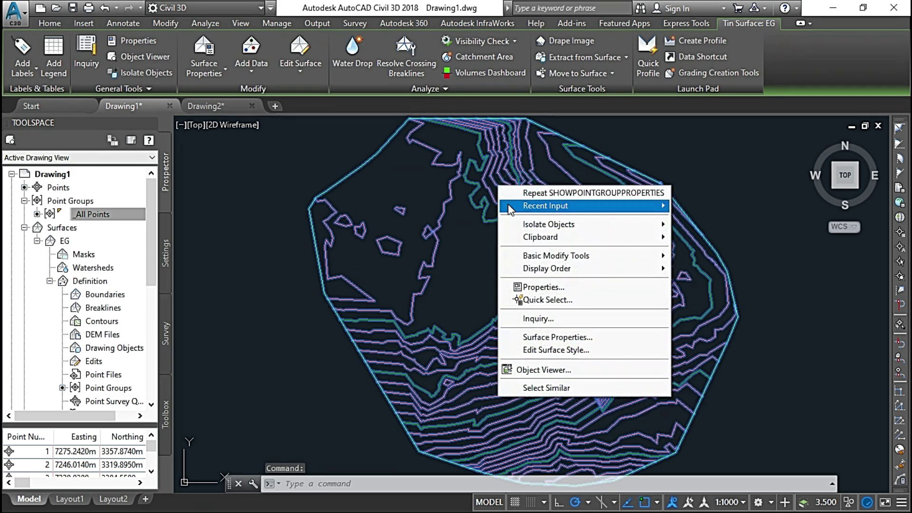
{"action": "left_click", "coordinate": [549, 350]}
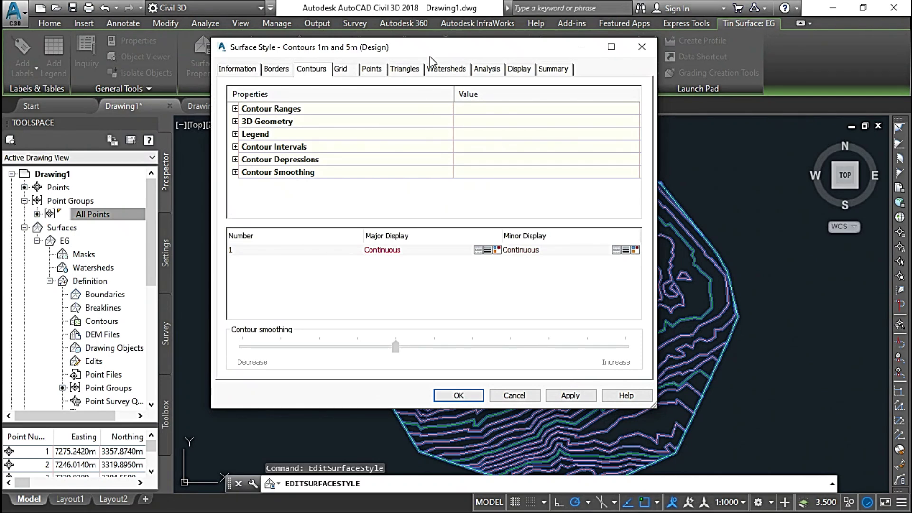
{"action": "left_click_drag", "start_coordinate": [430, 47], "coordinate": [389, 77]}
{"action": "left_click", "coordinate": [478, 99]}
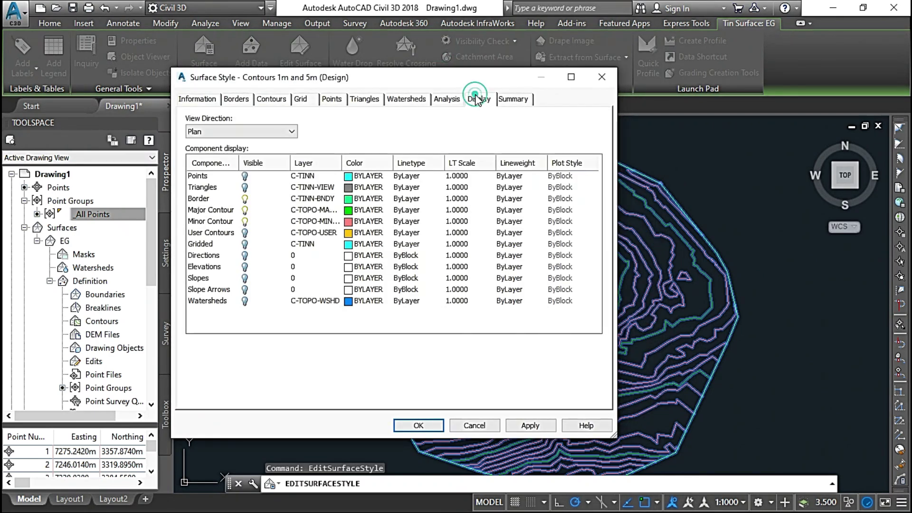
{"action": "left_click", "coordinate": [245, 301]}
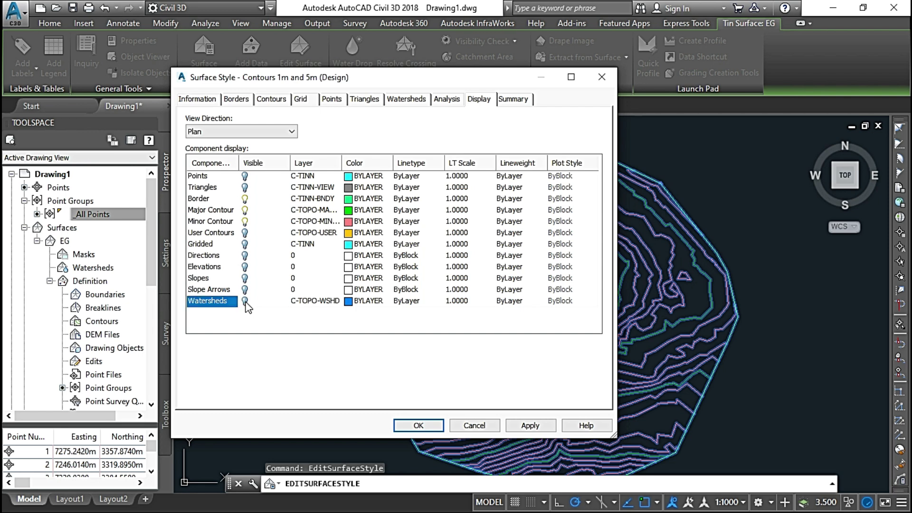
{"action": "left_click", "coordinate": [245, 301]}
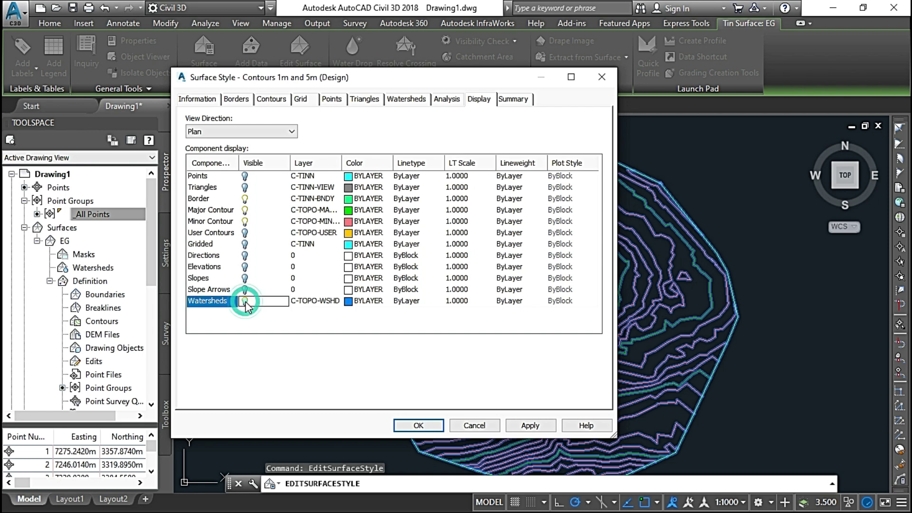
{"action": "left_click", "coordinate": [245, 222]}
{"action": "left_click", "coordinate": [244, 211]}
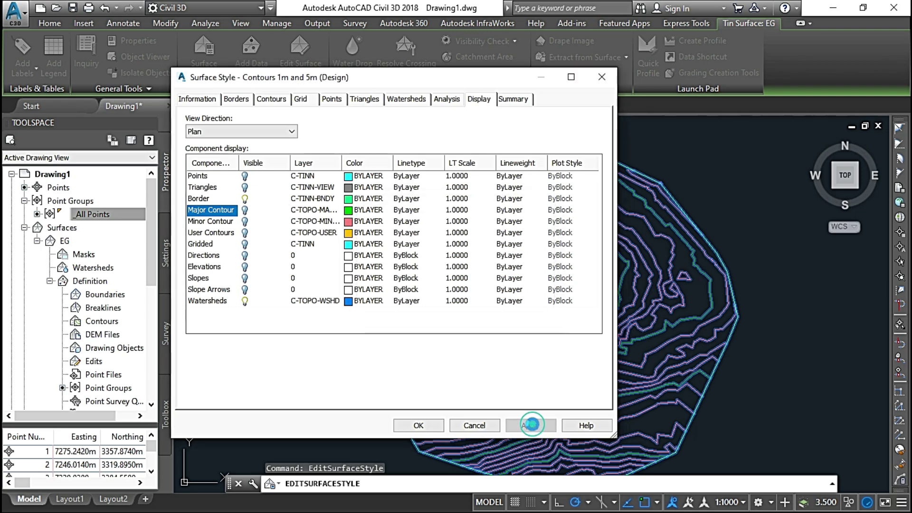
{"action": "left_click", "coordinate": [531, 424]}
{"action": "left_click", "coordinate": [418, 425]}
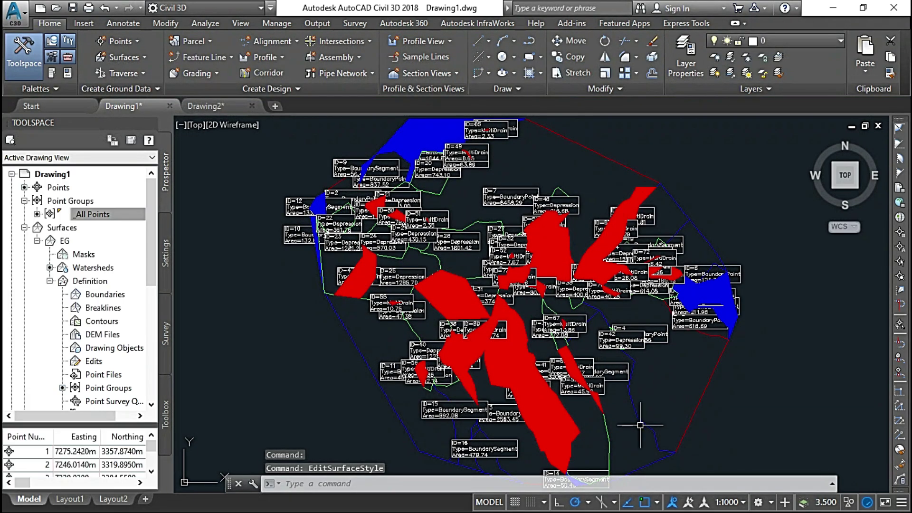
- Set the drawing's annotation scale to 1:200 to shrink the watershed labels
{"action": "left_click", "coordinate": [718, 503]}
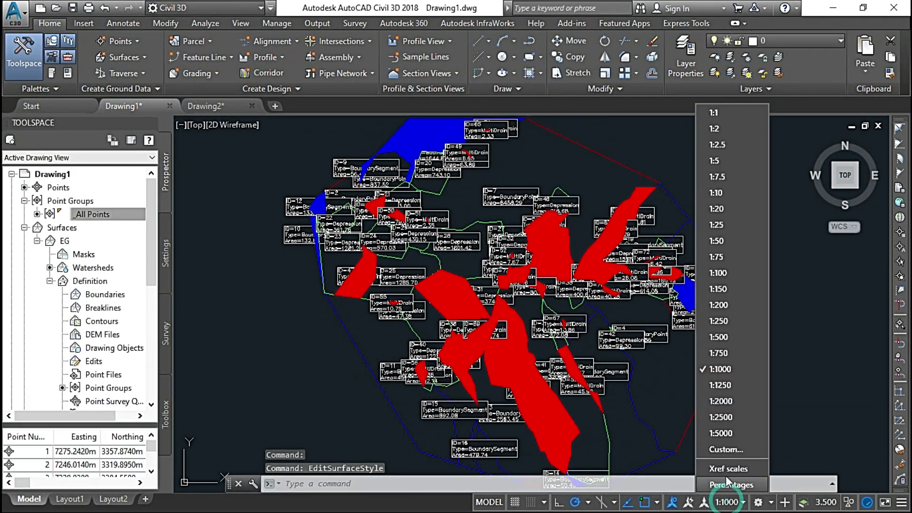
{"action": "left_click", "coordinate": [717, 305]}
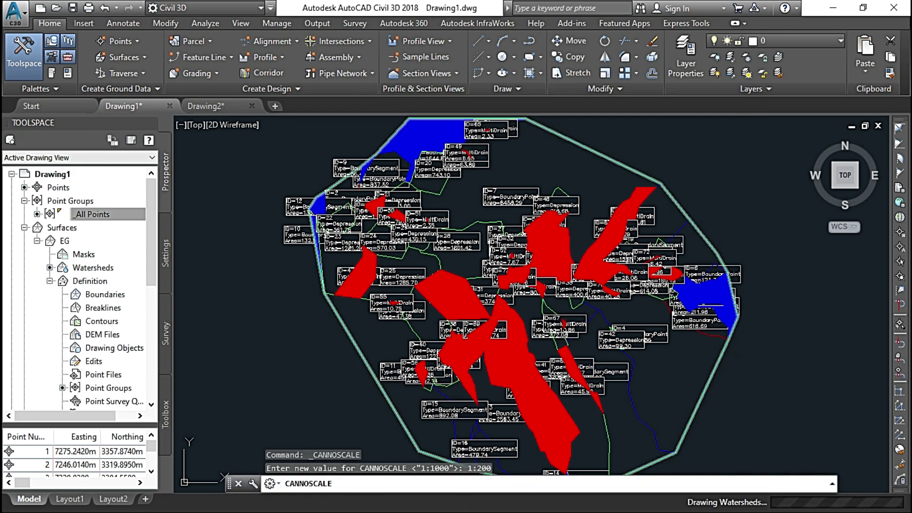
{"action": "scroll", "coordinate": [452, 246], "scroll_direction": "up", "scroll_amount": 2}
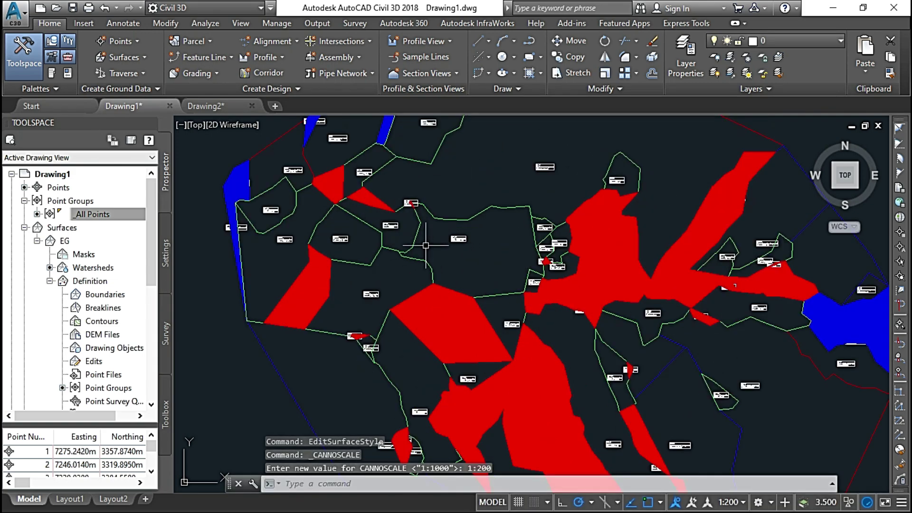
- Examine the watershed regions and their labels across the EG surface
{"action": "scroll", "coordinate": [425, 246], "scroll_direction": "down", "scroll_amount": 2}
{"action": "scroll", "coordinate": [464, 264], "scroll_direction": "up", "scroll_amount": 2}
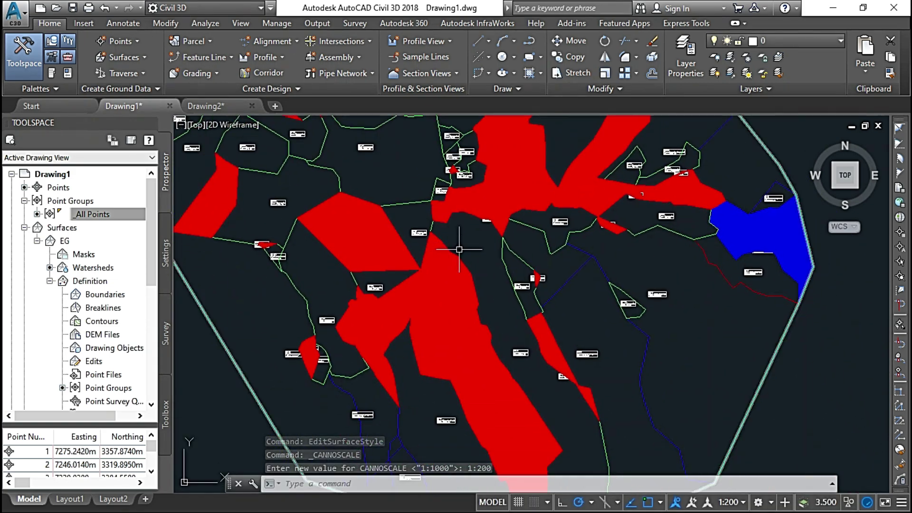
{"action": "scroll", "coordinate": [459, 249], "scroll_direction": "down", "scroll_amount": 3}
{"action": "scroll", "coordinate": [452, 265], "scroll_direction": "up", "scroll_amount": 2}
{"action": "scroll", "coordinate": [452, 257], "scroll_direction": "down", "scroll_amount": 3}
{"action": "scroll", "coordinate": [464, 243], "scroll_direction": "up", "scroll_amount": 3}
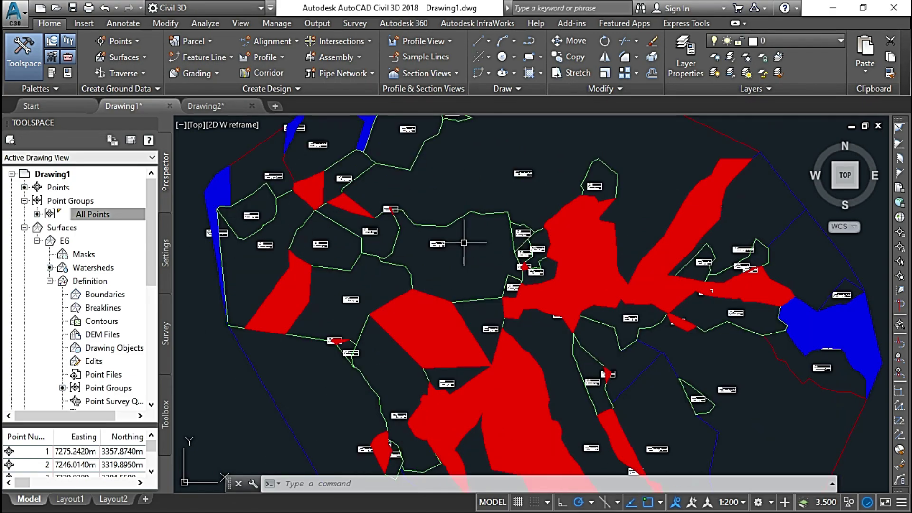
{"action": "scroll", "coordinate": [464, 242], "scroll_direction": "down", "scroll_amount": 2}
{"action": "scroll", "coordinate": [459, 235], "scroll_direction": "up", "scroll_amount": 3}
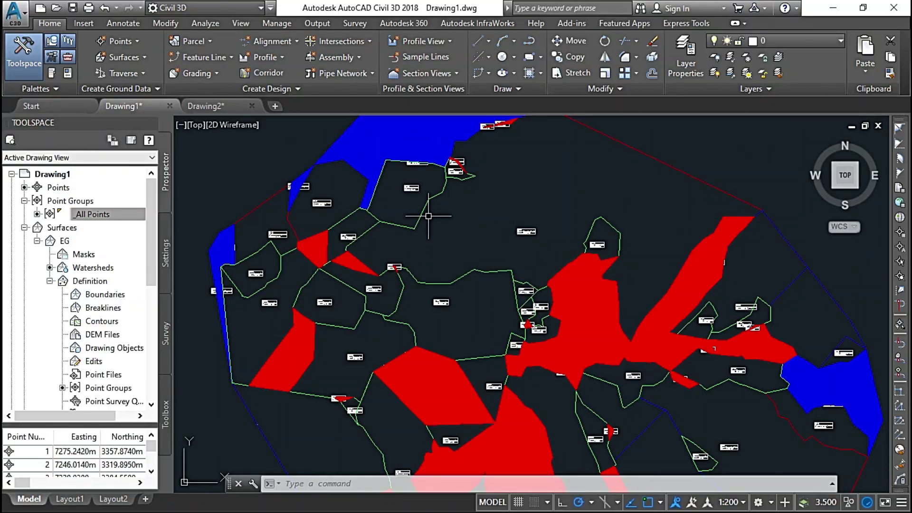
- Start the Catchment Area command on the EG surface and choose Storm Sewer Manhole as the discharge point style
{"action": "left_click", "coordinate": [429, 209]}
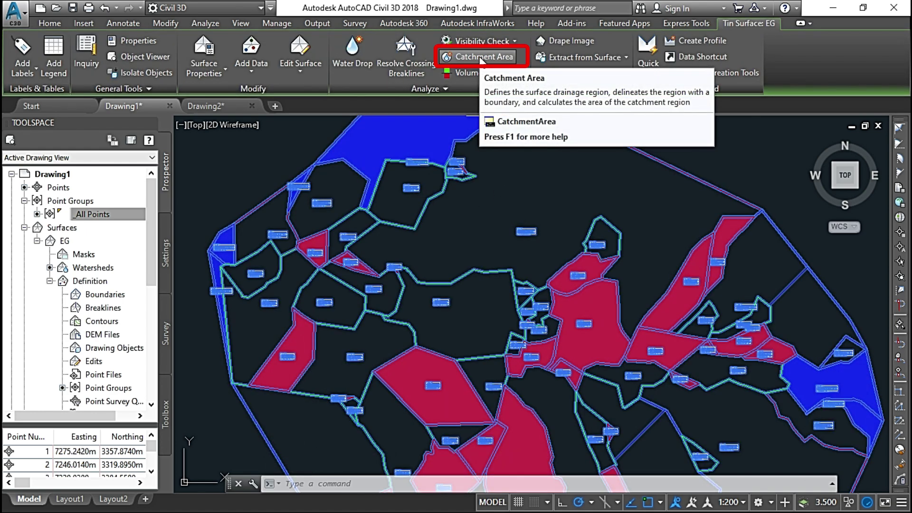
{"action": "left_click", "coordinate": [481, 57]}
{"action": "left_click_drag", "start_coordinate": [453, 167], "coordinate": [470, 167]}
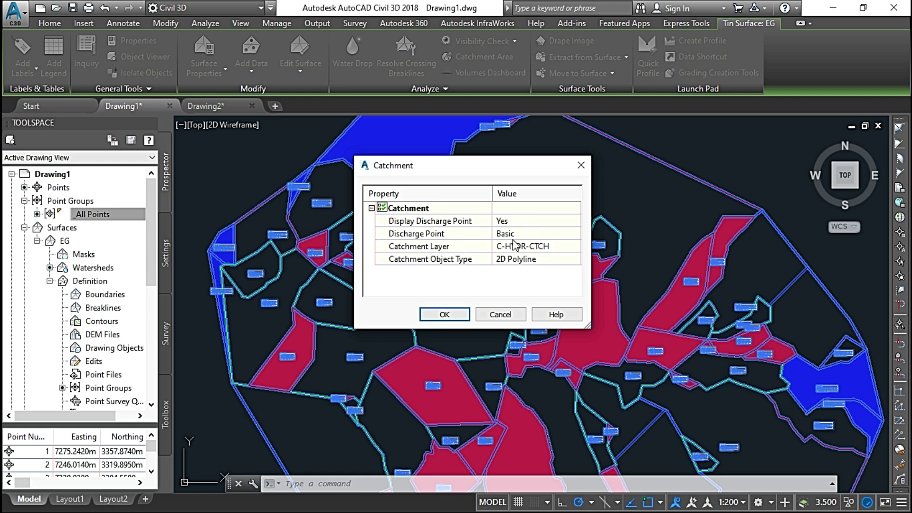
{"action": "left_click", "coordinate": [551, 234]}
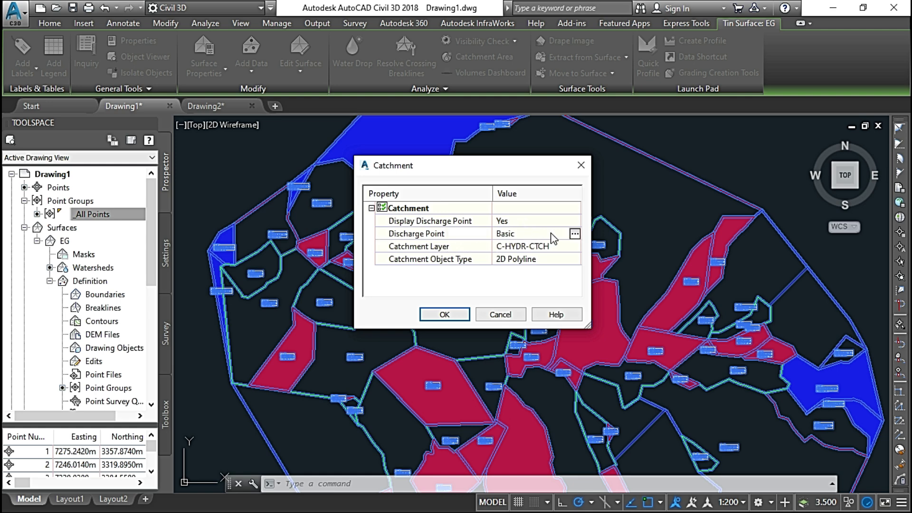
{"action": "left_click", "coordinate": [574, 233]}
{"action": "left_click", "coordinate": [445, 239]}
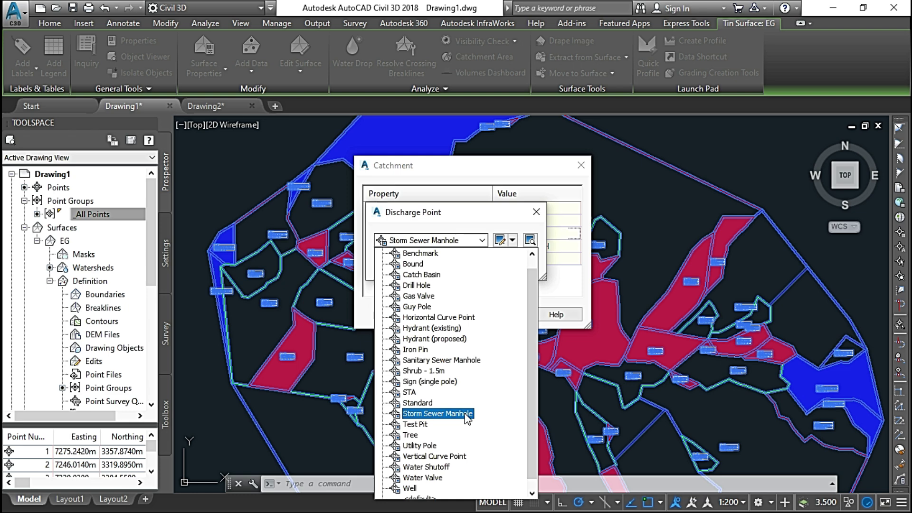
{"action": "left_click", "coordinate": [437, 414]}
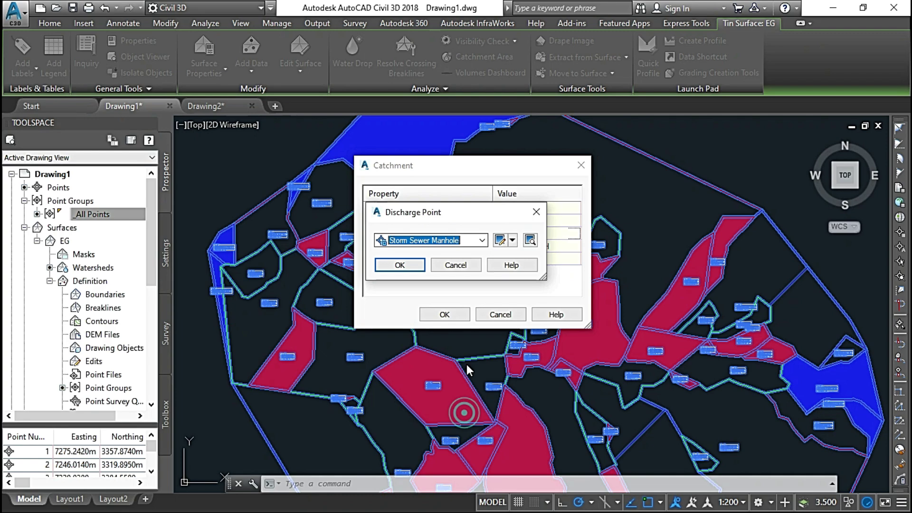
- Set the Storm Sewer Manhole style's marker size to 8 mm and accept the catchment settings
{"action": "left_click", "coordinate": [500, 240]}
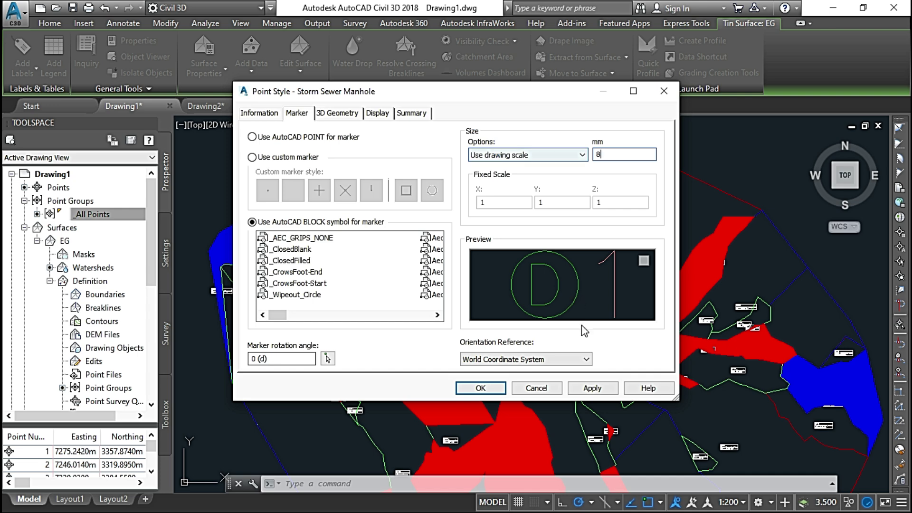
{"action": "left_click", "coordinate": [589, 390]}
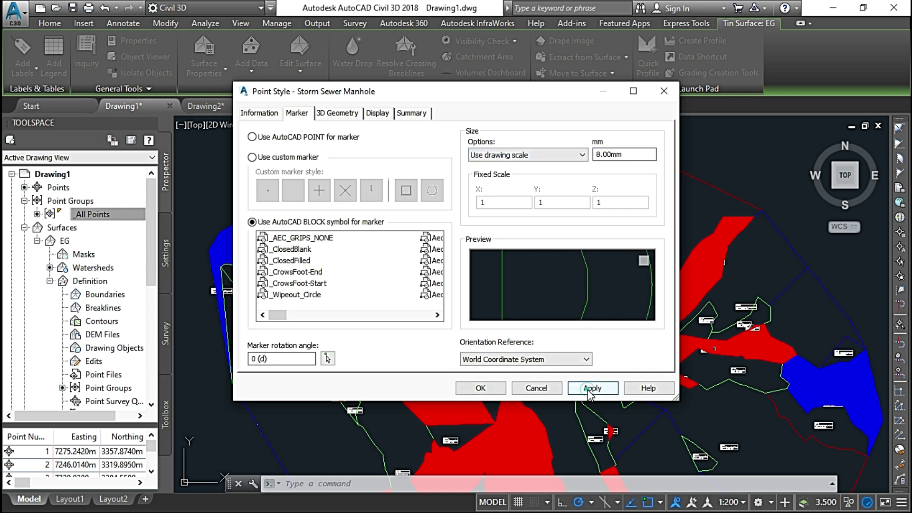
{"action": "left_click", "coordinate": [481, 388]}
{"action": "left_click", "coordinate": [407, 266]}
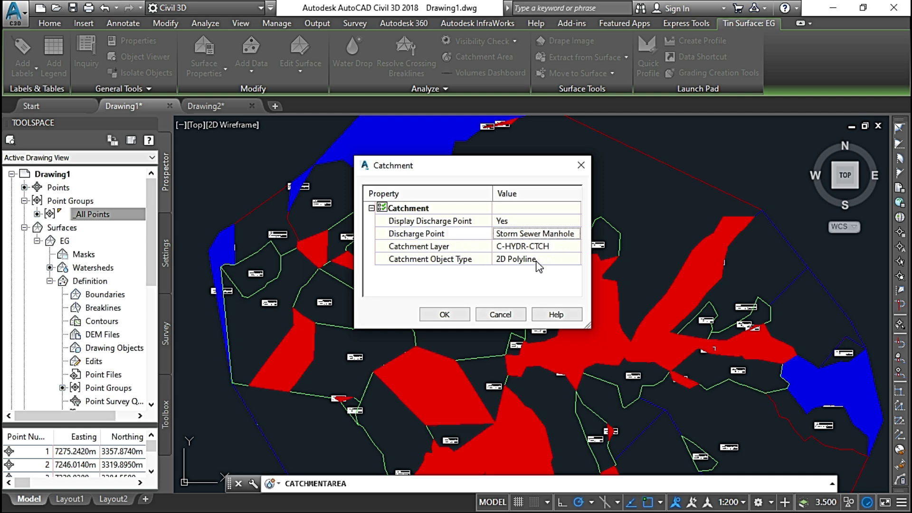
{"action": "left_click", "coordinate": [458, 315]}
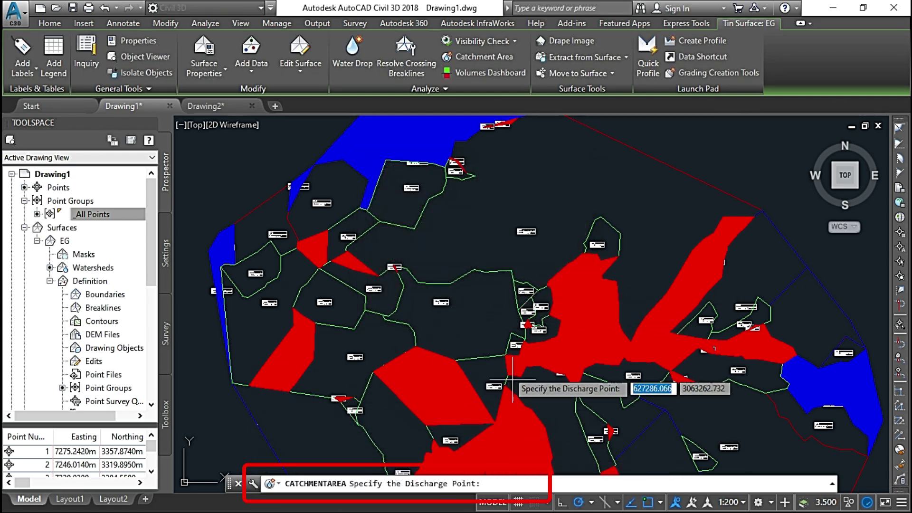
- Place a discharge point in the large depression east of ID=29 and another in depression ID=24 to delineate their catchments
{"action": "middle_click_drag", "start_coordinate": [438, 265], "coordinate": [539, 232]}
{"action": "scroll", "coordinate": [561, 292], "scroll_direction": "up", "scroll_amount": 2}
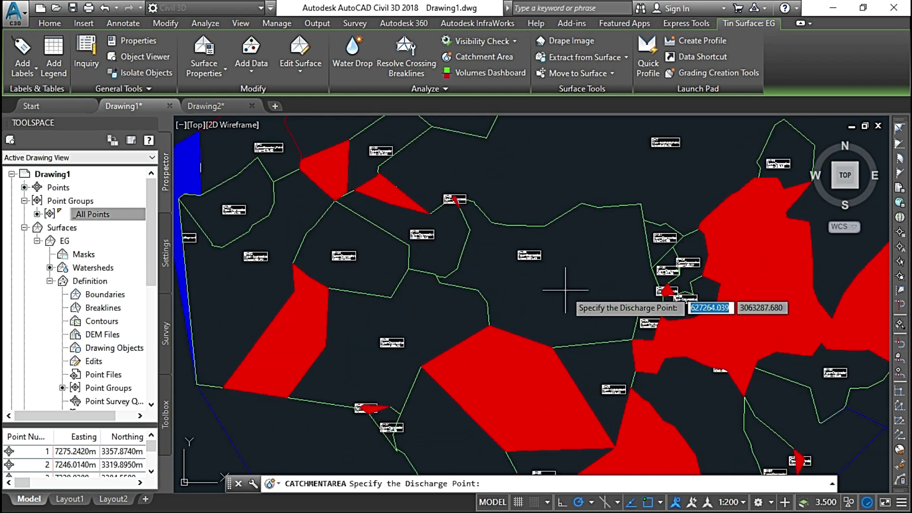
{"action": "middle_click_drag", "start_coordinate": [562, 292], "coordinate": [519, 315]}
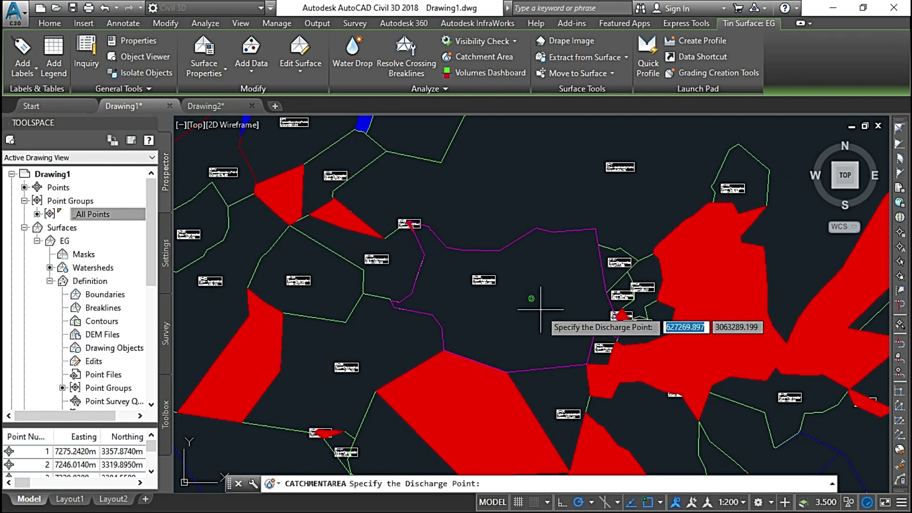
{"action": "scroll", "coordinate": [520, 292], "scroll_direction": "up", "scroll_amount": 4}
{"action": "scroll", "coordinate": [521, 289], "scroll_direction": "down", "scroll_amount": 4}
{"action": "middle_click_drag", "start_coordinate": [452, 290], "coordinate": [623, 318]}
{"action": "scroll", "coordinate": [474, 312], "scroll_direction": "up", "scroll_amount": 4}
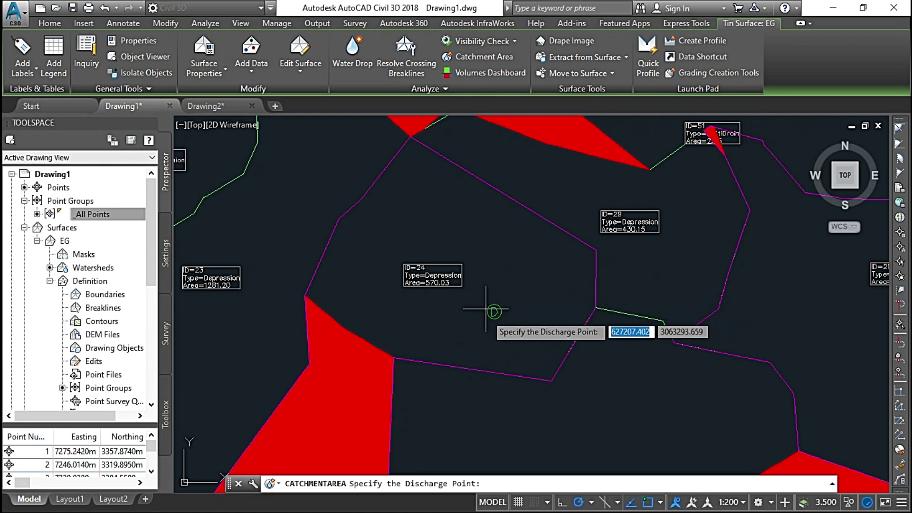
- Place one discharge point in depression ID=29 and two in depression ID=22
{"action": "middle_click_drag", "start_coordinate": [521, 307], "coordinate": [478, 149]}
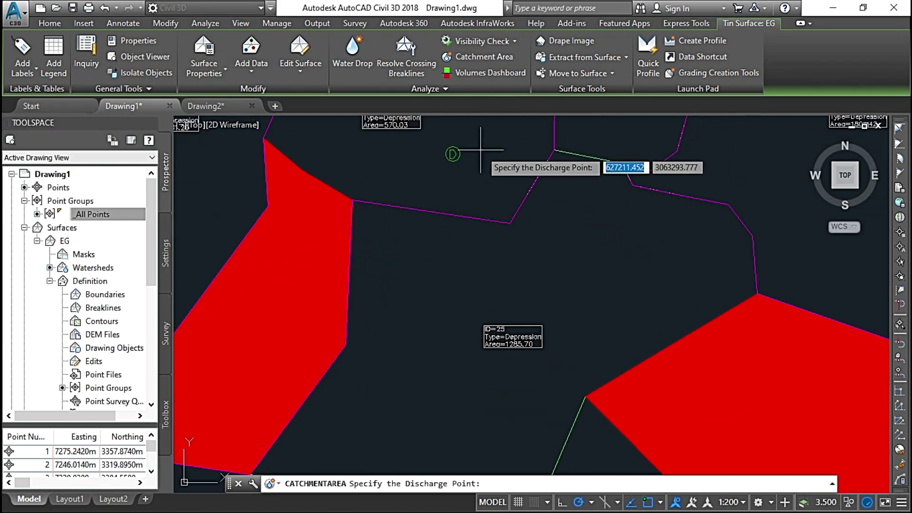
{"action": "scroll", "coordinate": [439, 219], "scroll_direction": "down", "scroll_amount": 2}
{"action": "mouse_move", "coordinate": [461, 191]}
{"action": "middle_mouse_down"}
{"action": "mouse_move", "coordinate": [458, 325]}
{"action": "mouse_move", "coordinate": [494, 309]}
{"action": "middle_mouse_up"}
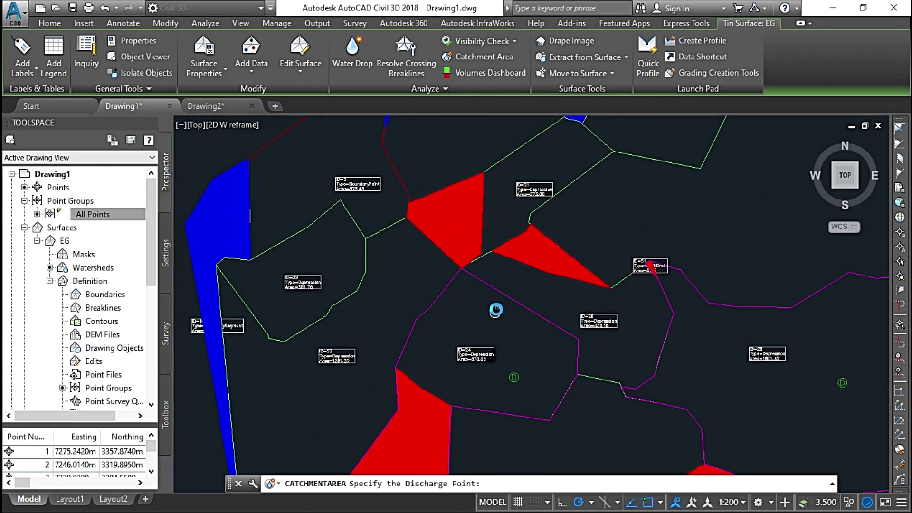
{"action": "scroll", "coordinate": [550, 256], "scroll_direction": "up", "scroll_amount": 3}
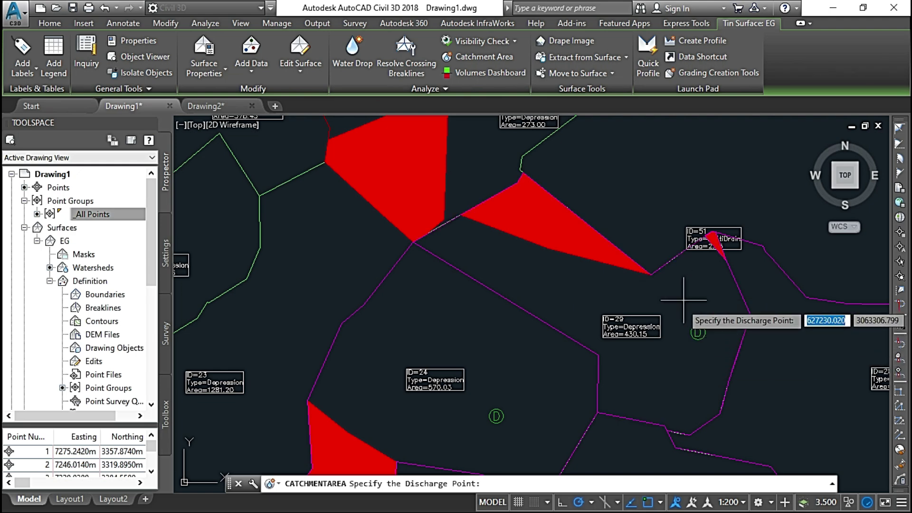
{"action": "mouse_move", "coordinate": [401, 286]}
{"action": "middle_mouse_down"}
{"action": "mouse_move", "coordinate": [541, 290]}
{"action": "mouse_move", "coordinate": [680, 272]}
{"action": "middle_mouse_up"}
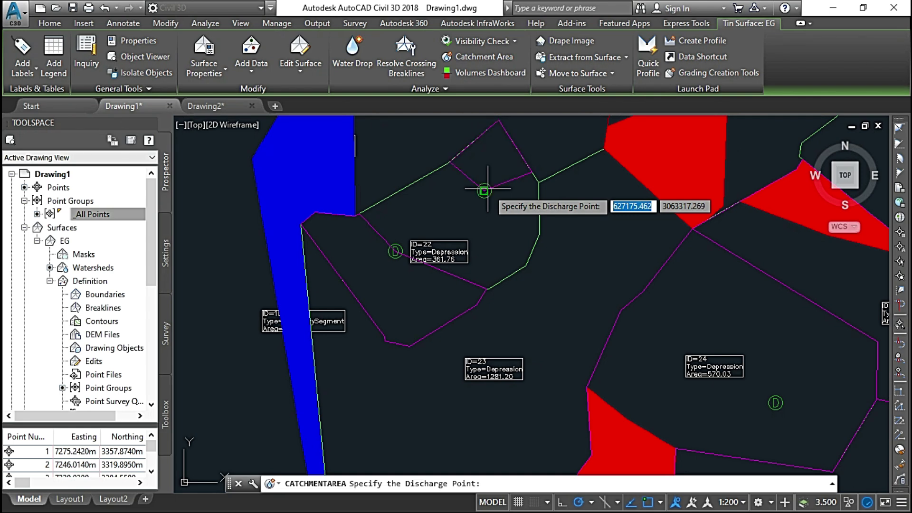
- Place a discharge point in the northeastern part of depression ID=21 to delineate its catchment
{"action": "middle_click_drag", "start_coordinate": [436, 246], "coordinate": [484, 403]}
{"action": "middle_click_drag", "start_coordinate": [587, 260], "coordinate": [466, 331]}
{"action": "middle_click_drag", "start_coordinate": [656, 232], "coordinate": [479, 233]}
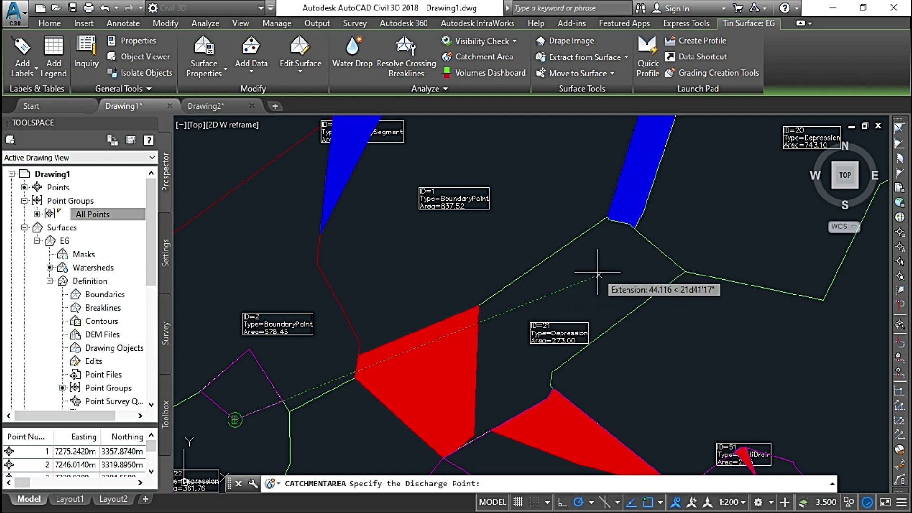
{"action": "left_click", "coordinate": [630, 263]}
- Place two discharge points in depression ID=20, one northwest and one northeast of its label
{"action": "middle_click_drag", "start_coordinate": [636, 272], "coordinate": [461, 368]}
{"action": "middle_click_drag", "start_coordinate": [587, 266], "coordinate": [543, 324]}
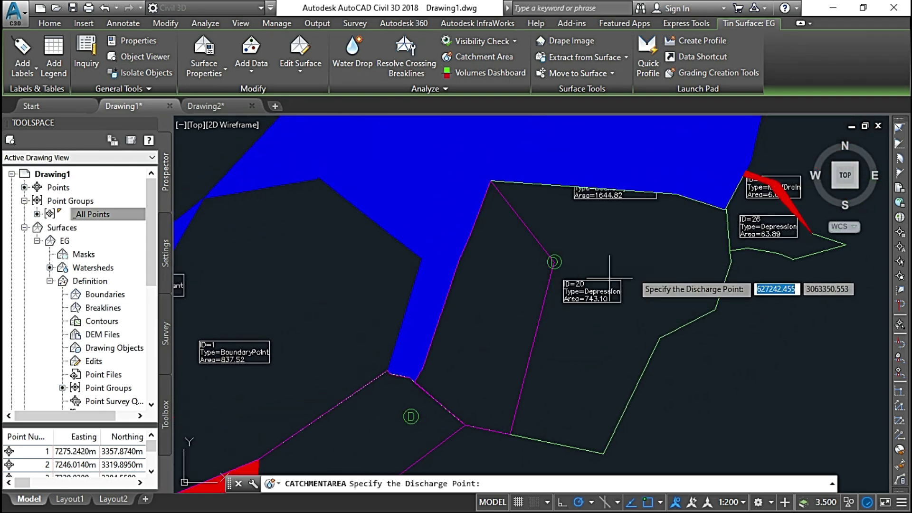
{"action": "left_click", "coordinate": [653, 232]}
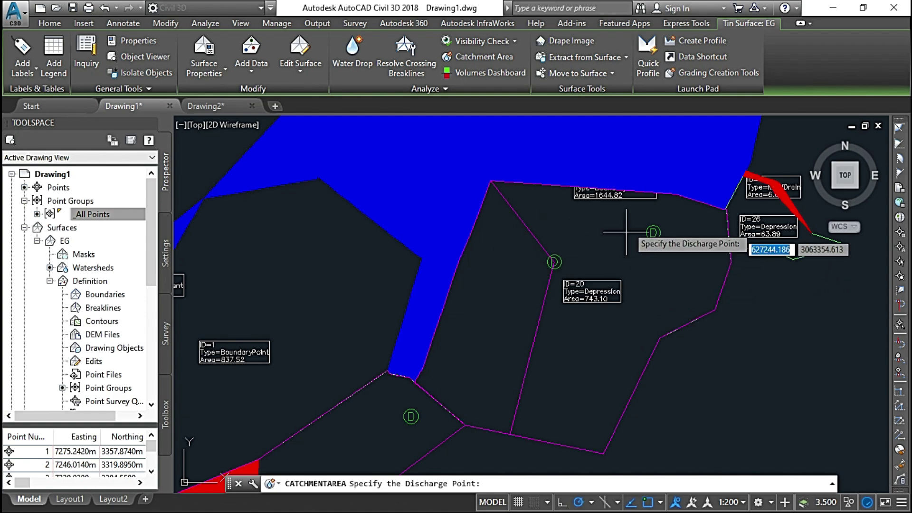
{"action": "scroll", "coordinate": [651, 261], "scroll_direction": "down", "scroll_amount": 6}
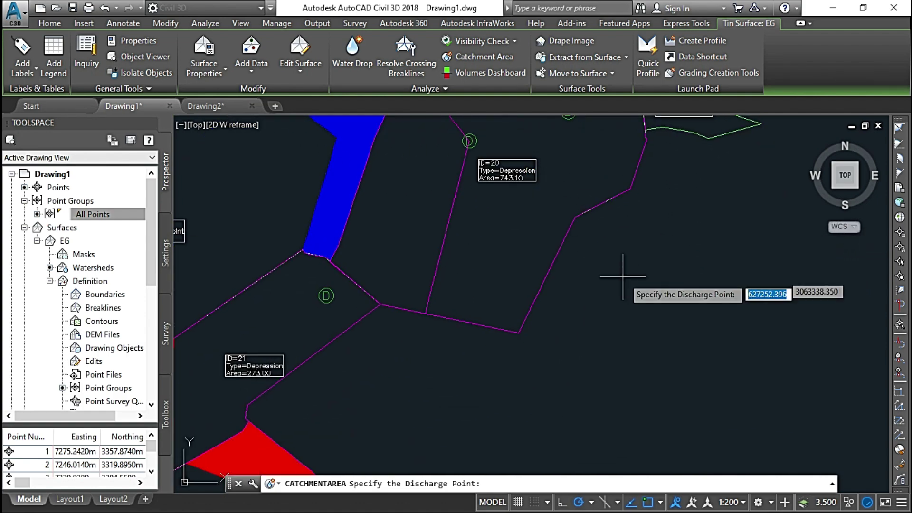
{"action": "scroll", "coordinate": [646, 344], "scroll_direction": "up", "scroll_amount": 5}
{"action": "scroll", "coordinate": [617, 265], "scroll_direction": "down", "scroll_amount": 5}
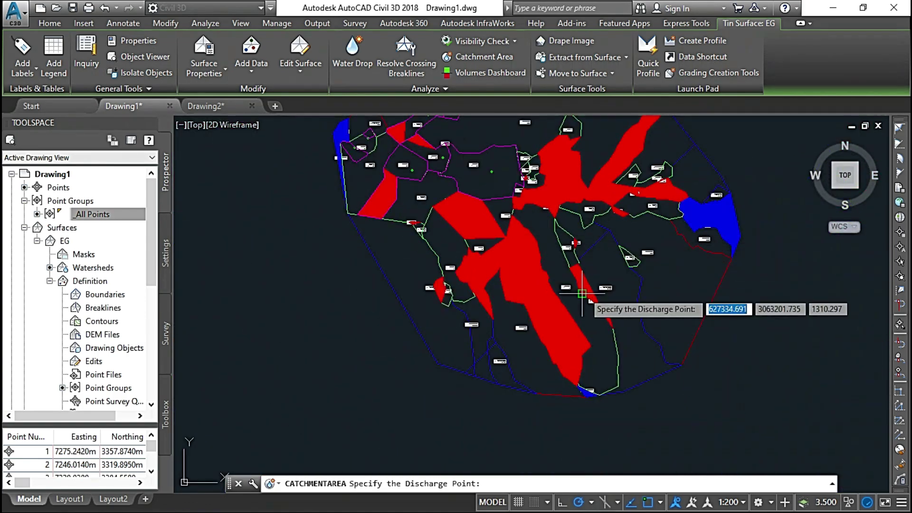
- Place one discharge point in depression ID=36 and another in depression ID=42 to delineate their catchments
{"action": "scroll", "coordinate": [582, 288], "scroll_direction": "up", "scroll_amount": 6}
{"action": "scroll", "coordinate": [535, 373], "scroll_direction": "down", "scroll_amount": 2}
{"action": "scroll", "coordinate": [590, 305], "scroll_direction": "up", "scroll_amount": 5}
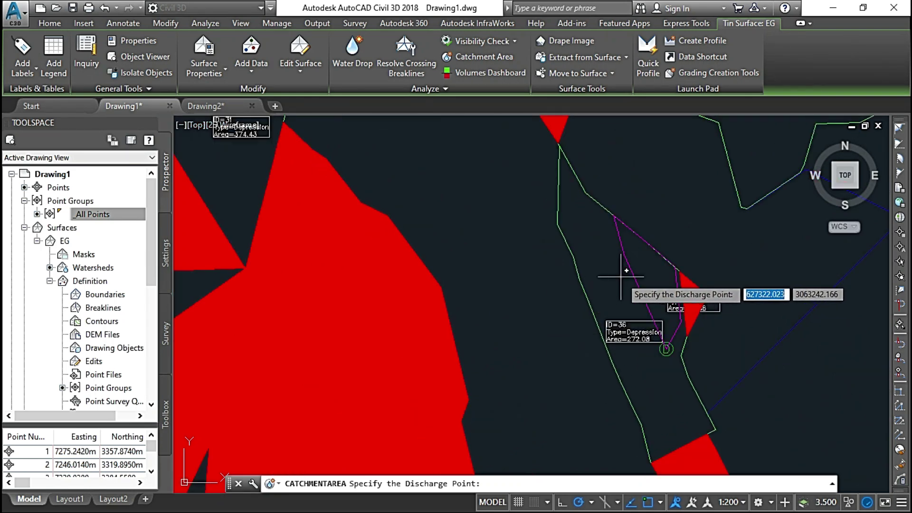
{"action": "scroll", "coordinate": [617, 314], "scroll_direction": "down", "scroll_amount": 3}
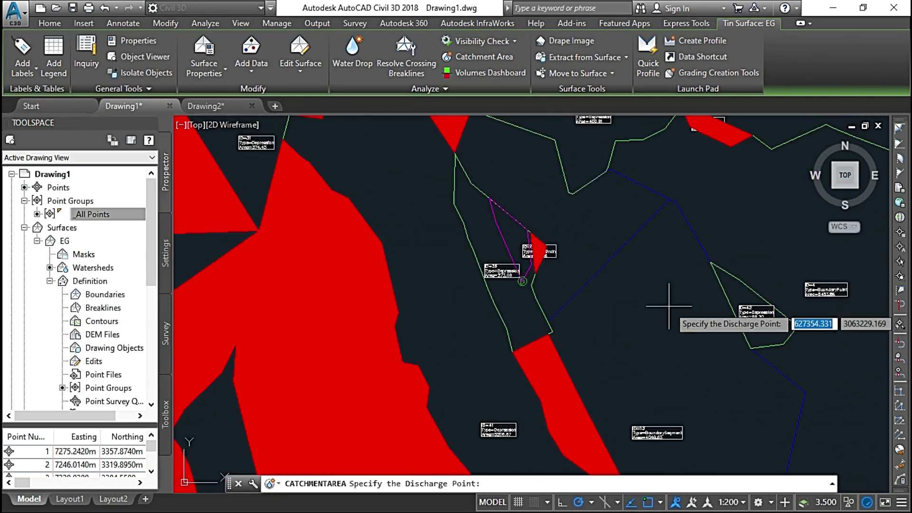
{"action": "scroll", "coordinate": [593, 276], "scroll_direction": "up", "scroll_amount": 4}
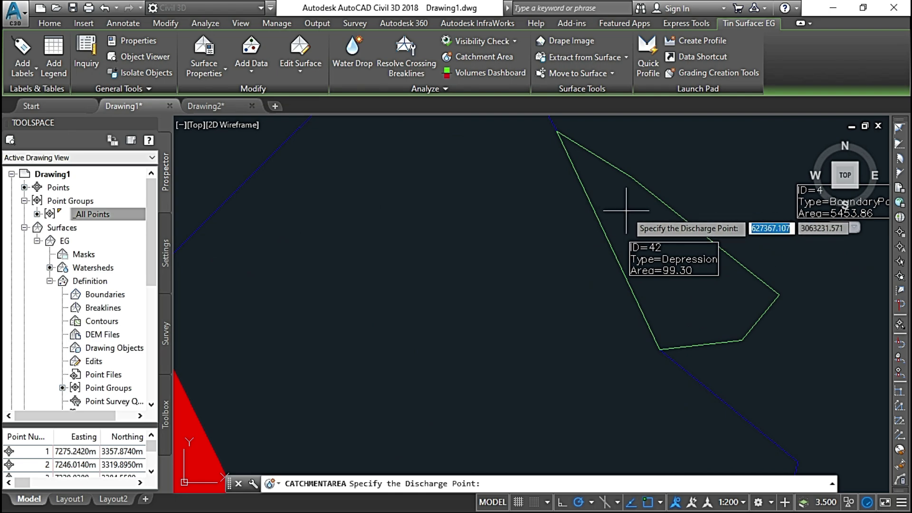
{"action": "scroll", "coordinate": [674, 265], "scroll_direction": "up", "scroll_amount": 2}
{"action": "scroll", "coordinate": [364, 314], "scroll_direction": "down", "scroll_amount": 4}
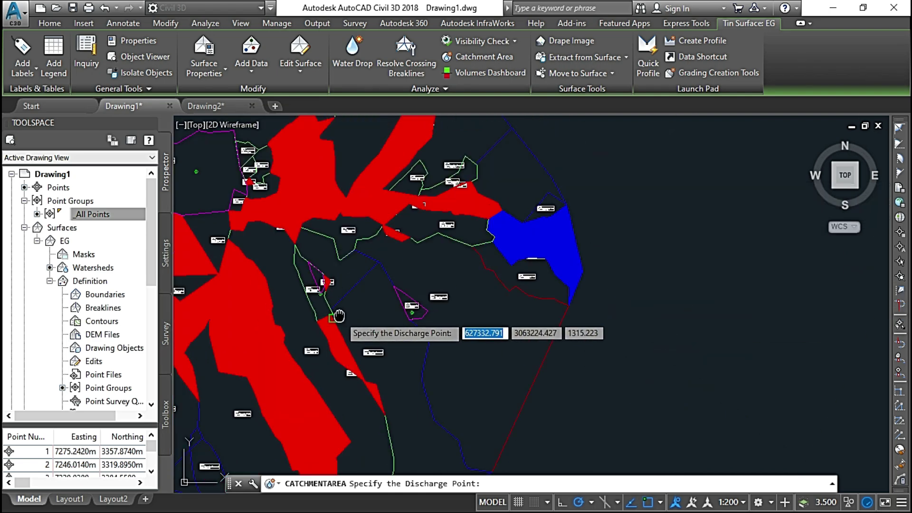
- Place a discharge point at the eastern side of watershed ID=7's catchment and another in depression ID=46
{"action": "middle_click_drag", "start_coordinate": [338, 315], "coordinate": [546, 343]}
{"action": "middle_click_drag", "start_coordinate": [403, 265], "coordinate": [477, 413]}
{"action": "scroll", "coordinate": [425, 268], "scroll_direction": "up", "scroll_amount": 2}
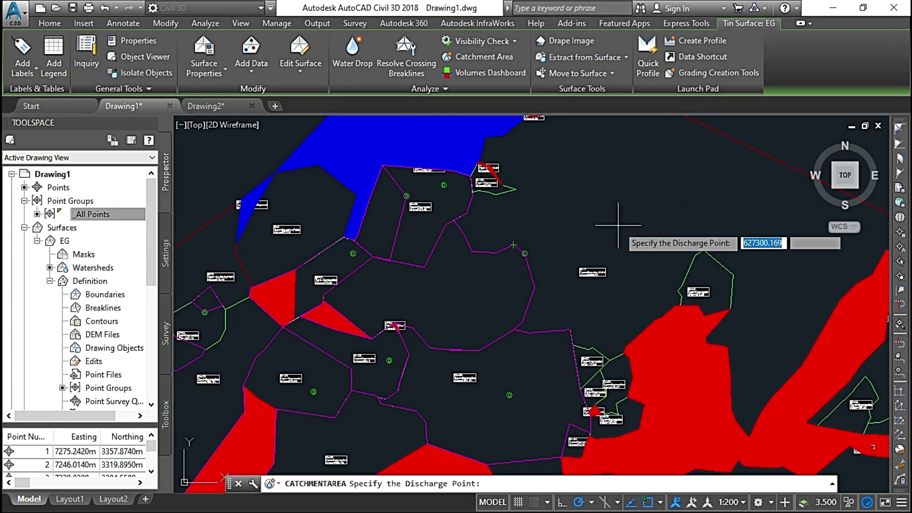
{"action": "middle_click_drag", "start_coordinate": [690, 226], "coordinate": [591, 255]}
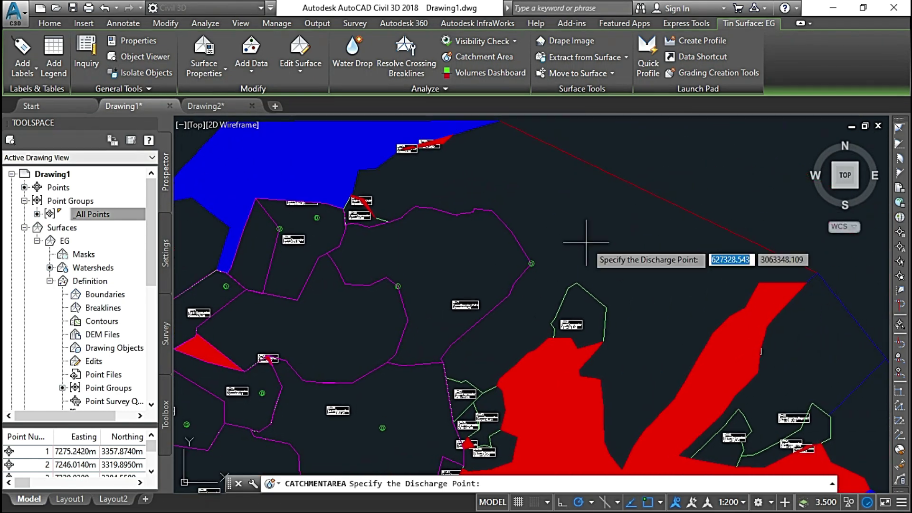
{"action": "scroll", "coordinate": [604, 210], "scroll_direction": "up", "scroll_amount": 4}
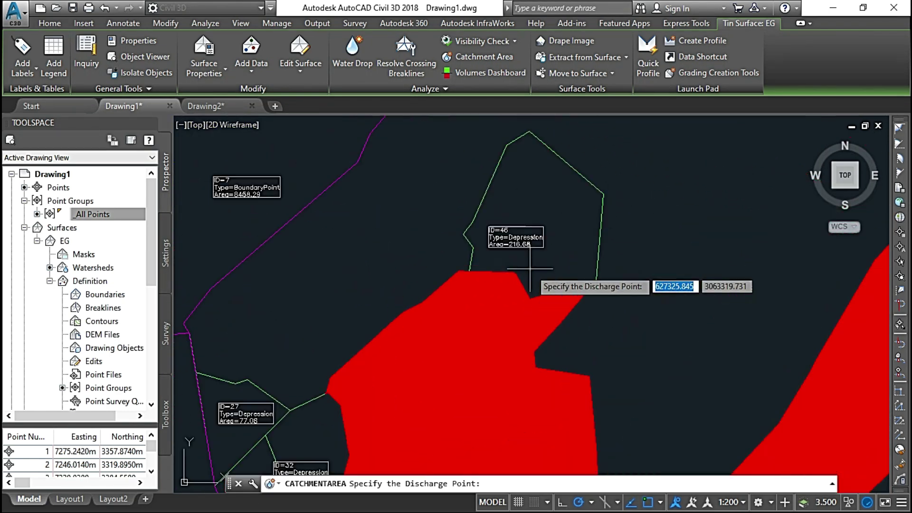
- Place a discharge point at the southern corner of the large red watershed west of depression ID=31
{"action": "scroll", "coordinate": [482, 249], "scroll_direction": "down", "scroll_amount": 3}
{"action": "scroll", "coordinate": [386, 255], "scroll_direction": "up", "scroll_amount": 5}
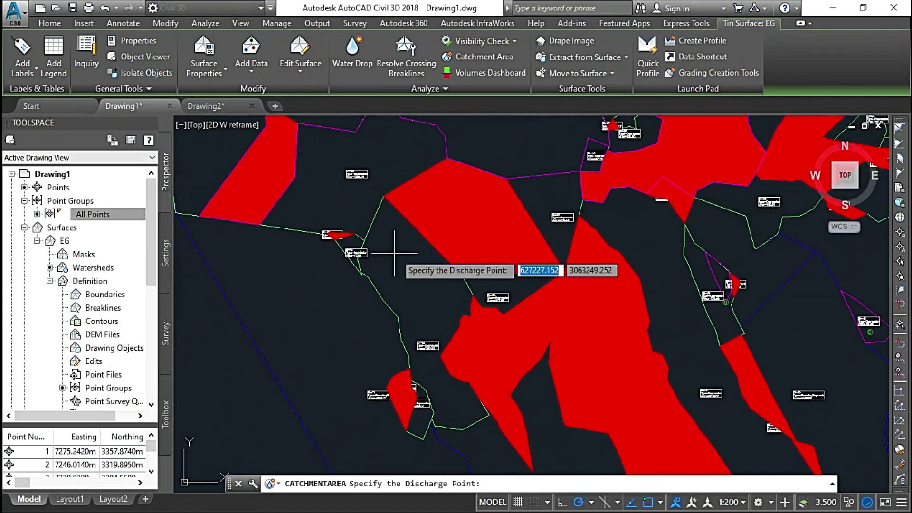
{"action": "scroll", "coordinate": [389, 228], "scroll_direction": "down", "scroll_amount": 2}
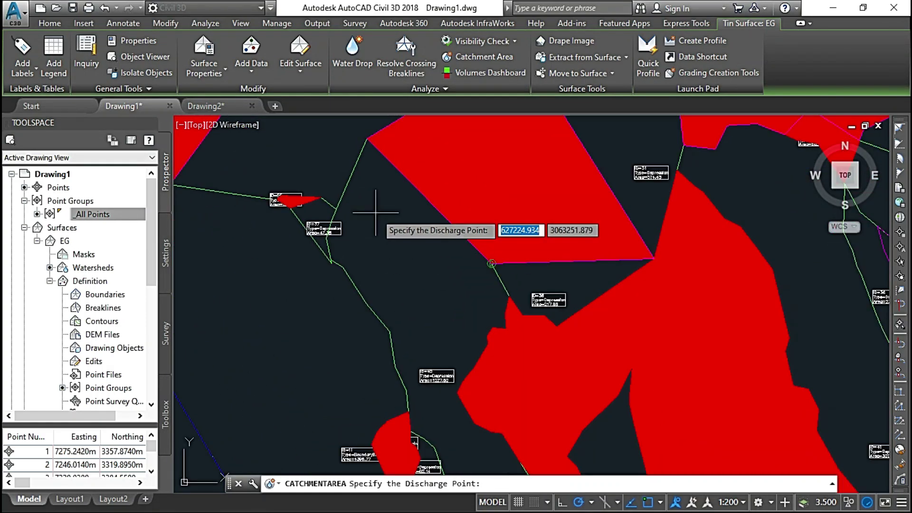
- Place a discharge point at the corner of the red watershed southwest of ID=24 and a third one in depression ID=22
{"action": "middle_click_drag", "start_coordinate": [387, 228], "coordinate": [606, 304]}
{"action": "scroll", "coordinate": [489, 309], "scroll_direction": "down", "scroll_amount": 3}
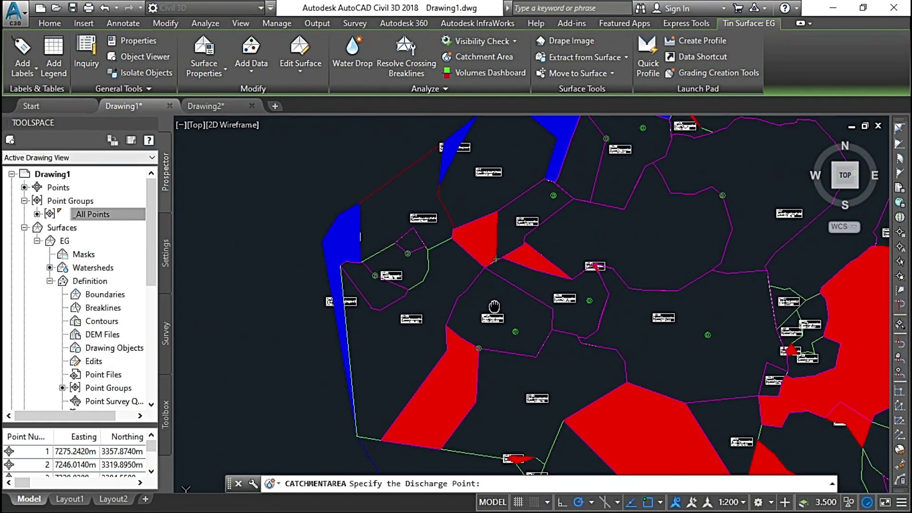
{"action": "scroll", "coordinate": [433, 272], "scroll_direction": "up", "scroll_amount": 3}
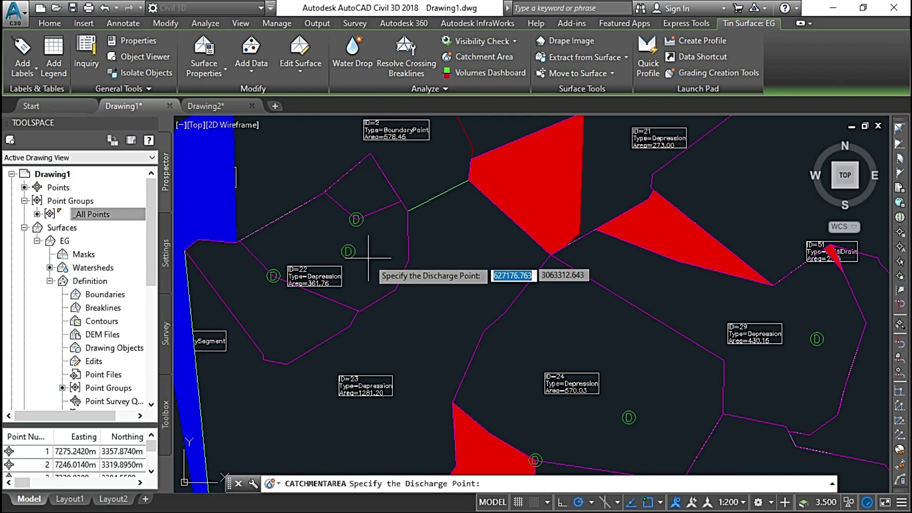
- Review the delineated catchments around depressions ID=22, ID=21 and ID=29, end the Catchment Area command and clear the surface selection
{"action": "scroll", "coordinate": [450, 360], "scroll_direction": "down", "scroll_amount": 3}
{"action": "scroll", "coordinate": [440, 342], "scroll_direction": "up", "scroll_amount": 3}
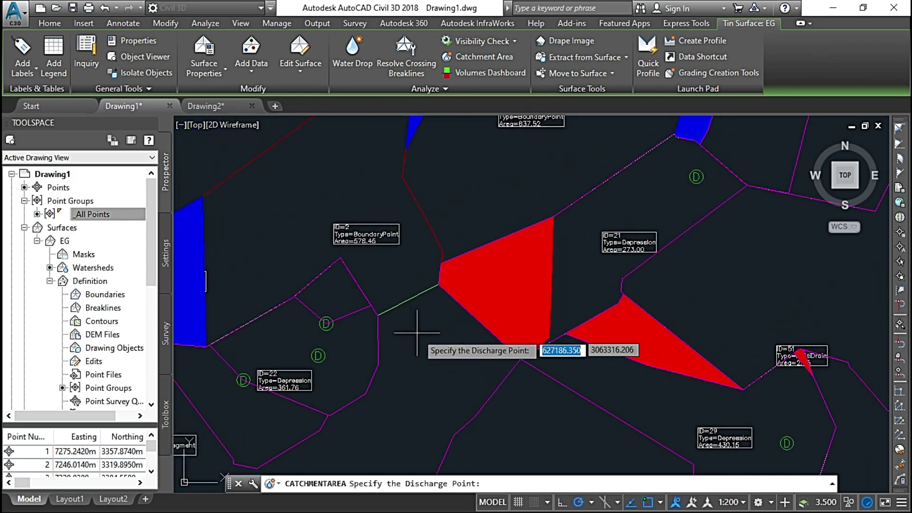
{"action": "middle_click_drag", "start_coordinate": [418, 335], "coordinate": [448, 308]}
{"action": "scroll", "coordinate": [447, 307], "scroll_direction": "down", "scroll_amount": 3}
{"action": "middle_click_drag", "start_coordinate": [684, 325], "coordinate": [474, 284]}
{"action": "mouse_move", "coordinate": [679, 298]}
{"action": "middle_mouse_down"}
{"action": "mouse_move", "coordinate": [457, 244]}
{"action": "mouse_move", "coordinate": [545, 211]}
{"action": "middle_mouse_up"}
{"action": "scroll", "coordinate": [445, 299], "scroll_direction": "down", "scroll_amount": 3}
{"action": "mouse_move", "coordinate": [445, 299]}
{"action": "middle_mouse_down"}
{"action": "mouse_move", "coordinate": [487, 291]}
{"action": "mouse_move", "coordinate": [499, 328]}
{"action": "middle_mouse_up"}
{"action": "left_click", "coordinate": [455, 252]}
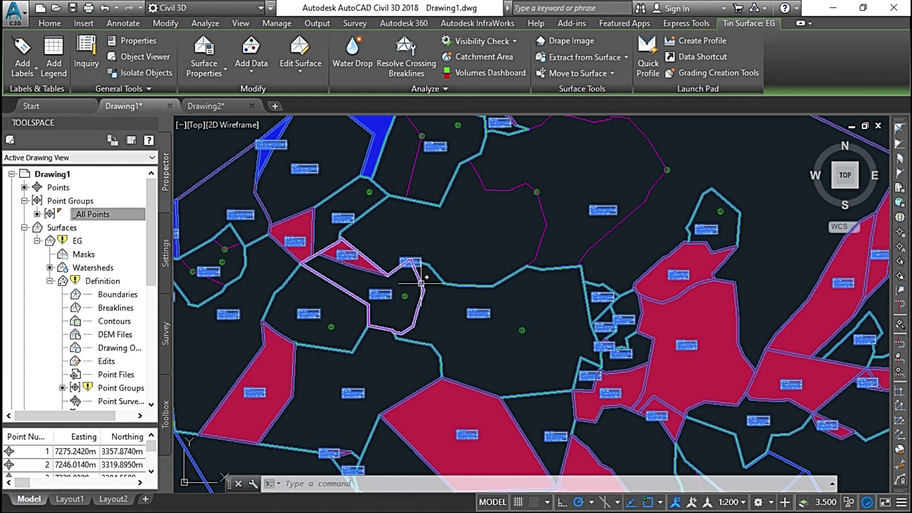
{"action": "mouse_move", "coordinate": [421, 281]}
{"action": "middle_mouse_down"}
{"action": "mouse_move", "coordinate": [480, 291]}
{"action": "mouse_move", "coordinate": [514, 279]}
{"action": "middle_mouse_up"}
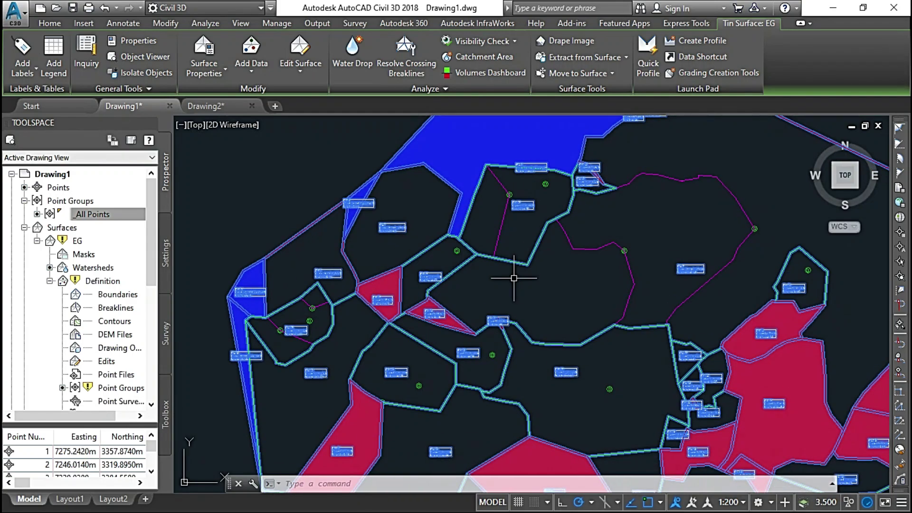
{"action": "key", "text": "Escape"}
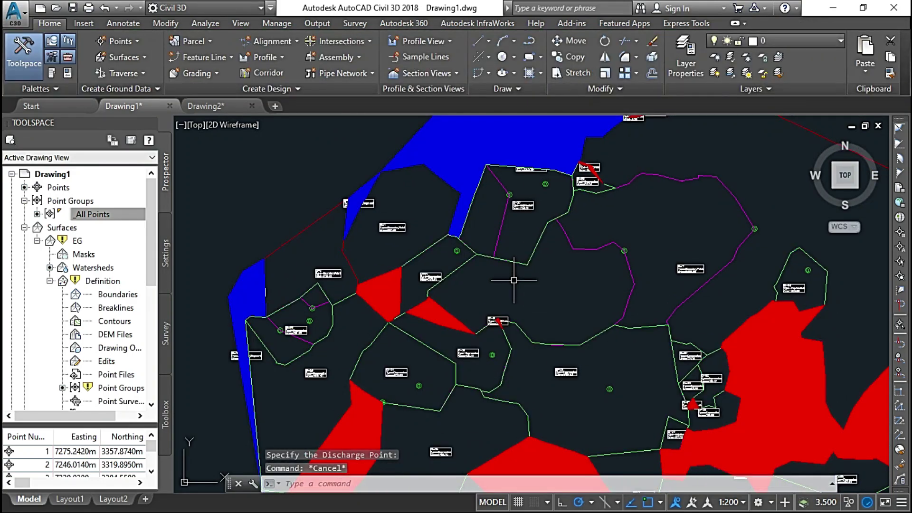
- Highlight the inner catchment boundary between depression ID=21 and watershed ID=7 to inspect its extent, then clear the selection
{"action": "scroll", "coordinate": [507, 294], "scroll_direction": "up", "scroll_amount": 2}
{"action": "scroll", "coordinate": [507, 294], "scroll_direction": "down", "scroll_amount": 2}
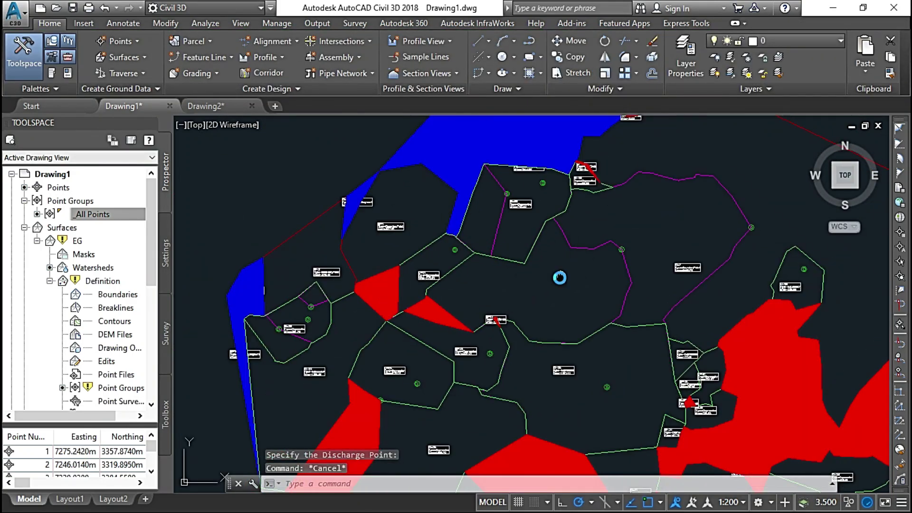
{"action": "mouse_move", "coordinate": [559, 278]}
{"action": "middle_mouse_down"}
{"action": "mouse_move", "coordinate": [453, 286]}
{"action": "mouse_move", "coordinate": [486, 275]}
{"action": "mouse_move", "coordinate": [502, 316]}
{"action": "middle_mouse_up"}
{"action": "scroll", "coordinate": [525, 262], "scroll_direction": "up", "scroll_amount": 2}
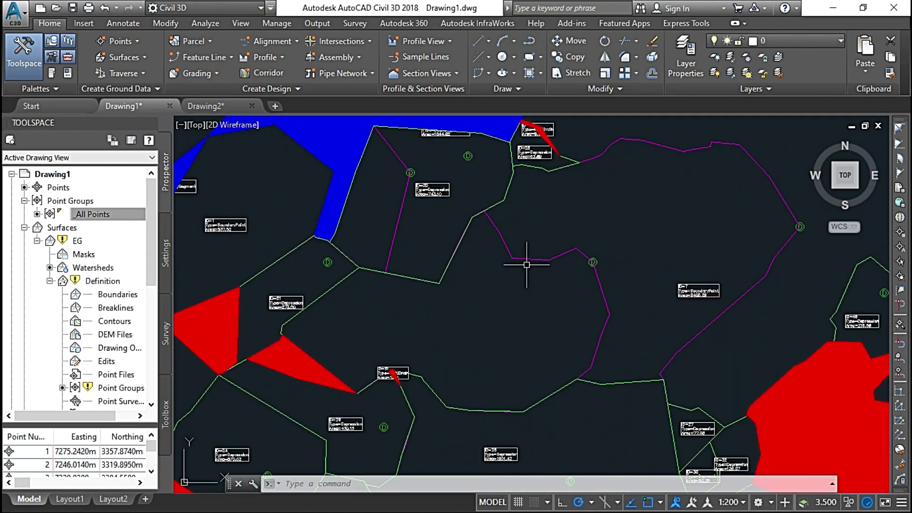
{"action": "left_click", "coordinate": [518, 258]}
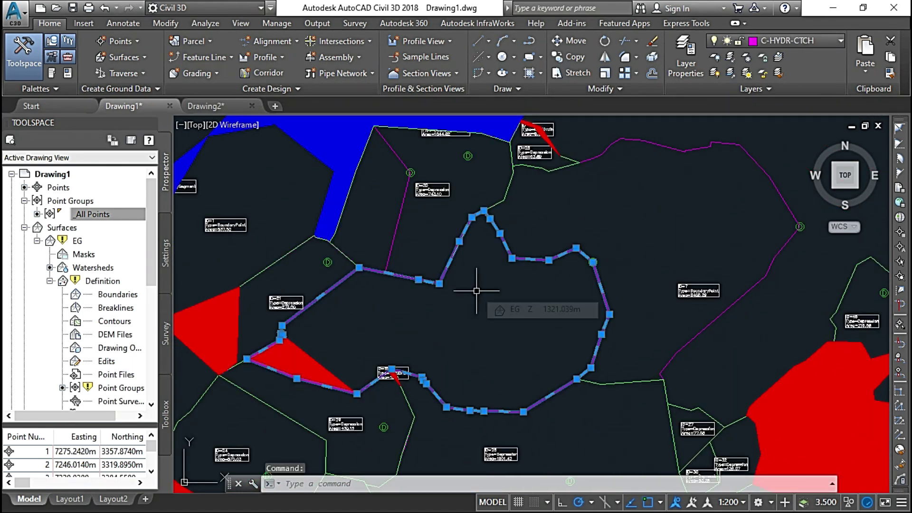
{"action": "key", "text": "Escape"}
{"action": "key", "text": "Escape"}
- Freeze the EG surface's C-TOPO layer to view the catchment boundaries on their own
{"action": "scroll", "coordinate": [477, 291], "scroll_direction": "down", "scroll_amount": 2}
{"action": "middle_click_drag", "start_coordinate": [499, 217], "coordinate": [395, 248]}
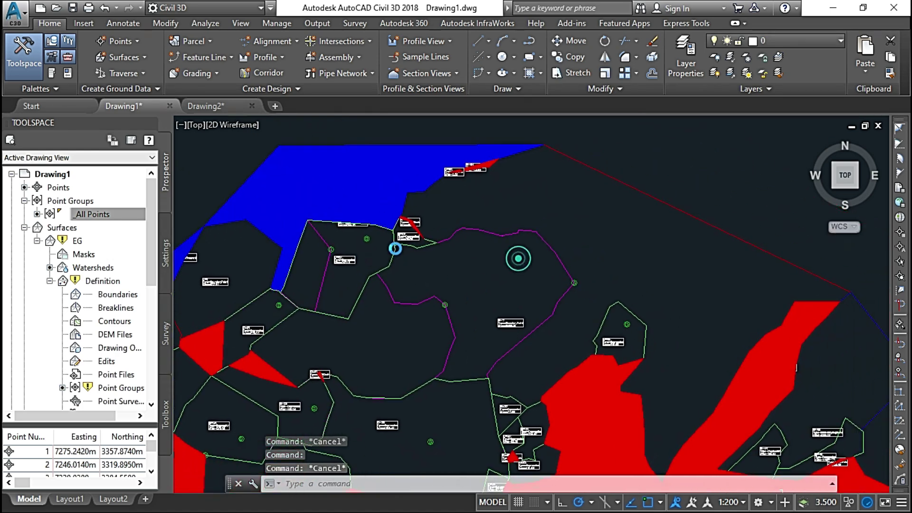
{"action": "left_click", "coordinate": [585, 169]}
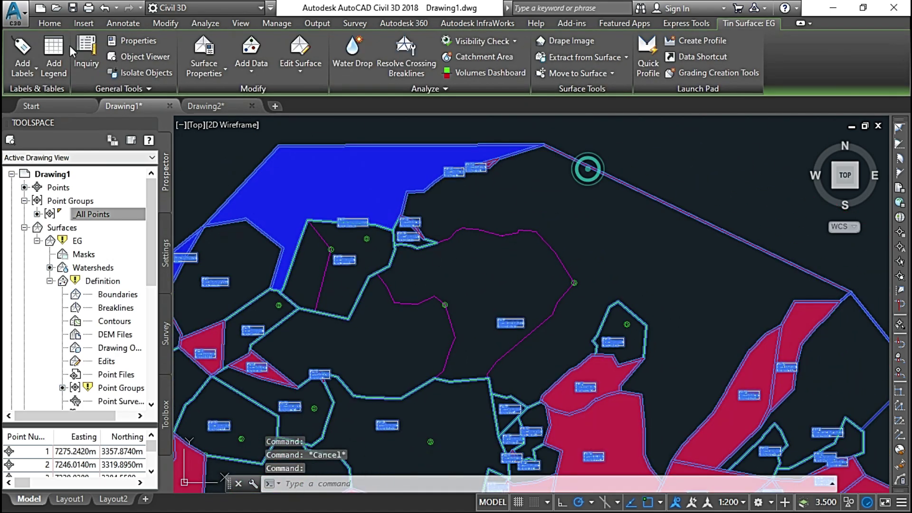
{"action": "left_click", "coordinate": [57, 22]}
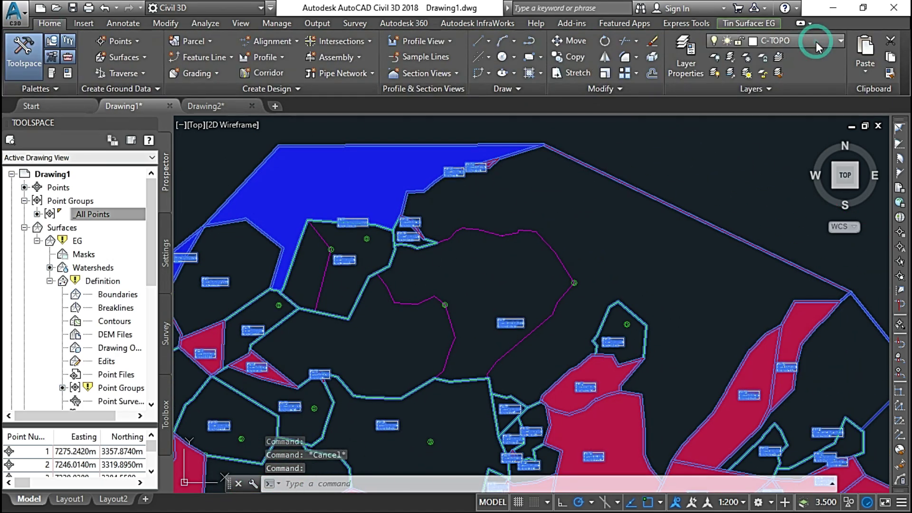
{"action": "left_click", "coordinate": [831, 38]}
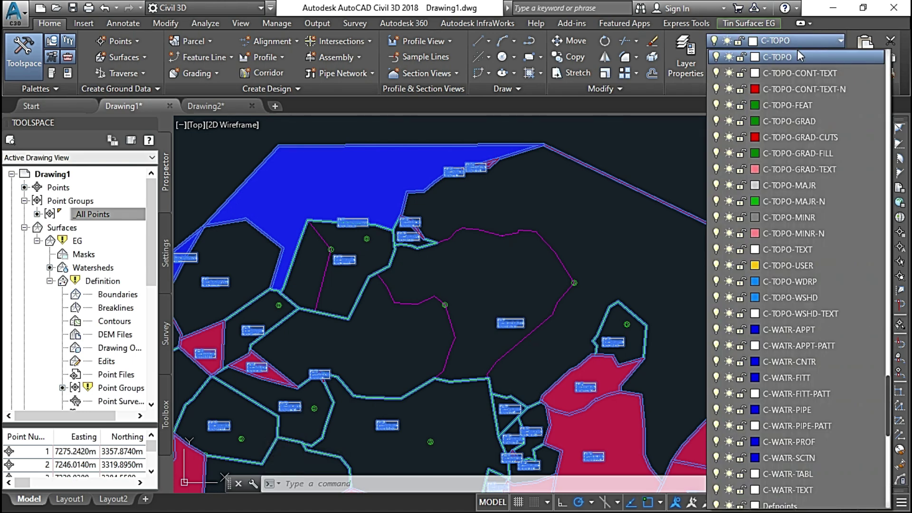
{"action": "left_click", "coordinate": [729, 57]}
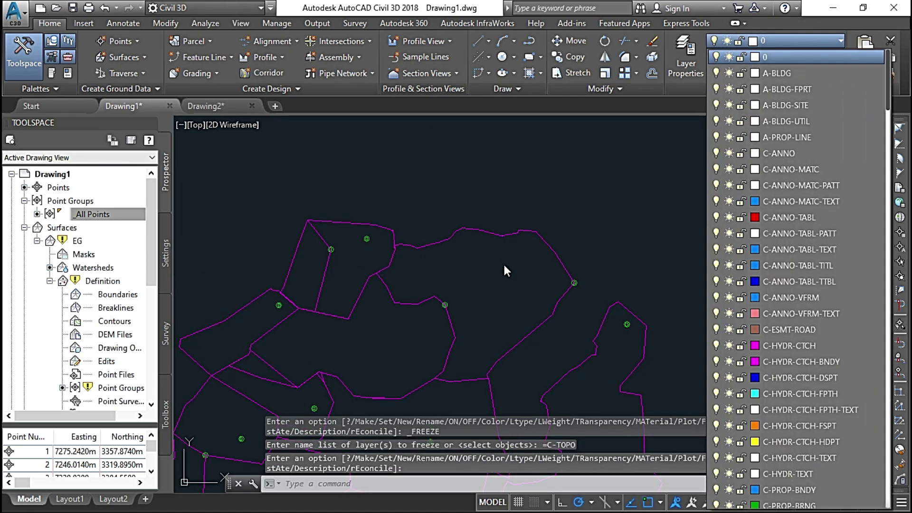
{"action": "left_click", "coordinate": [504, 264]}
{"action": "middle_click_drag", "start_coordinate": [500, 276], "coordinate": [561, 186]}
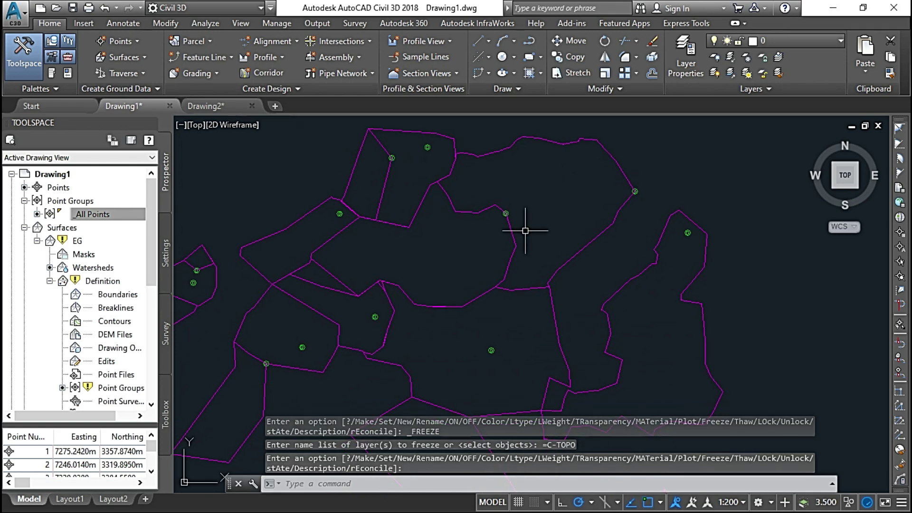
{"action": "scroll", "coordinate": [525, 231], "scroll_direction": "down", "scroll_amount": 3}
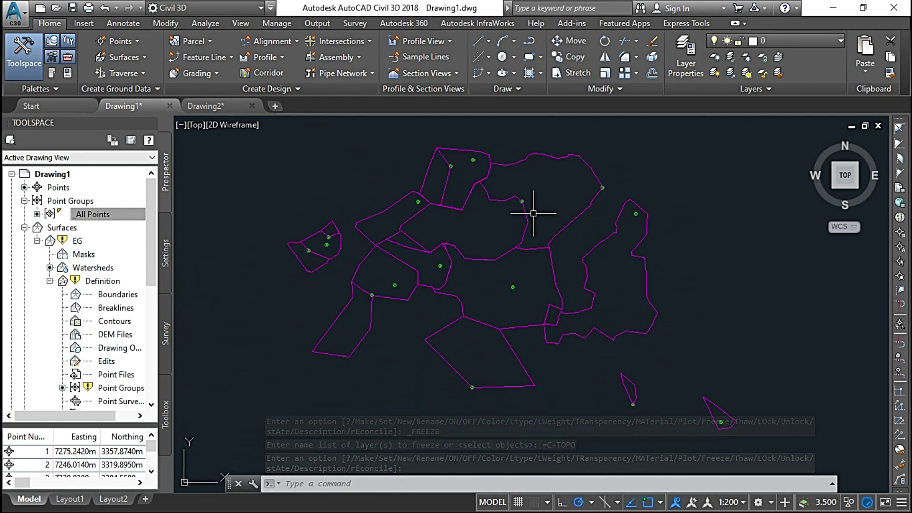
- Undo the C-TOPO layer freeze
{"action": "key", "text": "ctrl+z"}
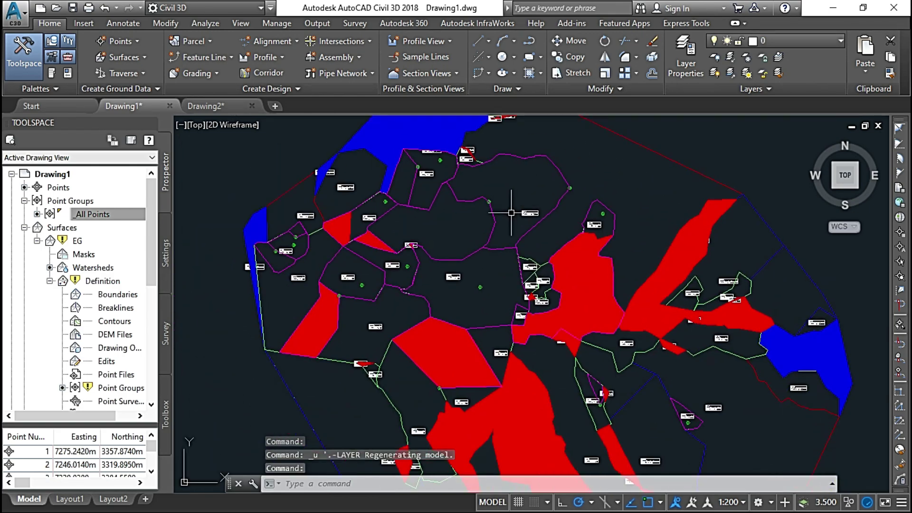
{"action": "scroll", "coordinate": [511, 213], "scroll_direction": "down", "scroll_amount": 2}
{"action": "scroll", "coordinate": [509, 221], "scroll_direction": "up", "scroll_amount": 2}
{"action": "scroll", "coordinate": [444, 222], "scroll_direction": "up", "scroll_amount": 2}
{"action": "middle_click_drag", "start_coordinate": [412, 219], "coordinate": [469, 269]}
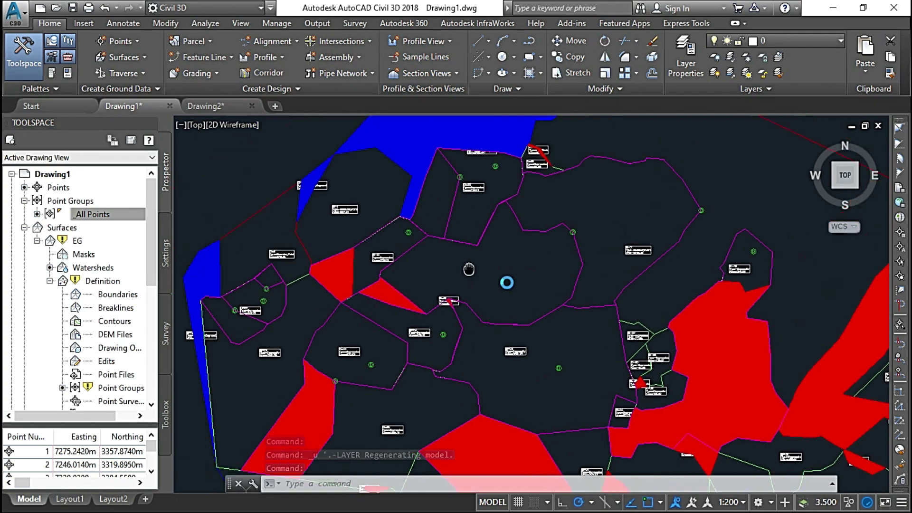
{"action": "scroll", "coordinate": [533, 264], "scroll_direction": "up", "scroll_amount": 2}
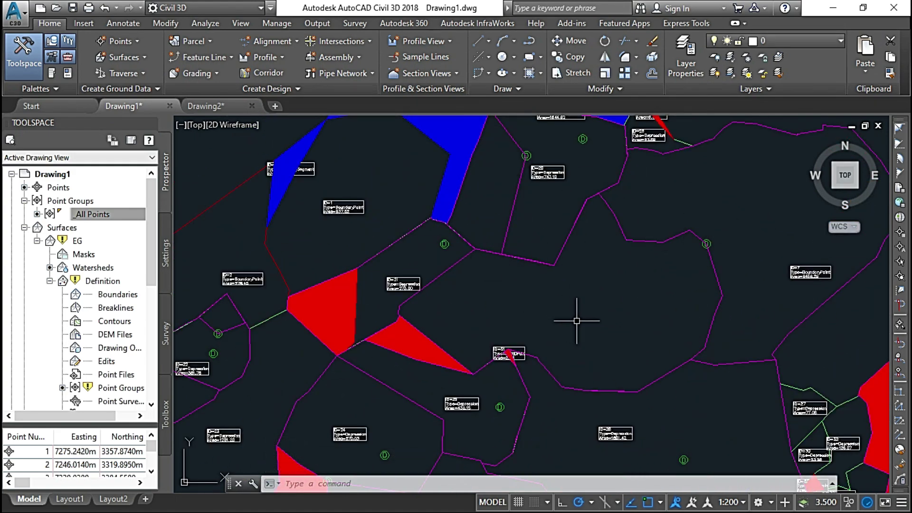
- Examine the catchment boundaries against the watershed areas and depressions across the EG surface
{"action": "scroll", "coordinate": [576, 320], "scroll_direction": "down", "scroll_amount": 4}
{"action": "scroll", "coordinate": [610, 363], "scroll_direction": "up", "scroll_amount": 3}
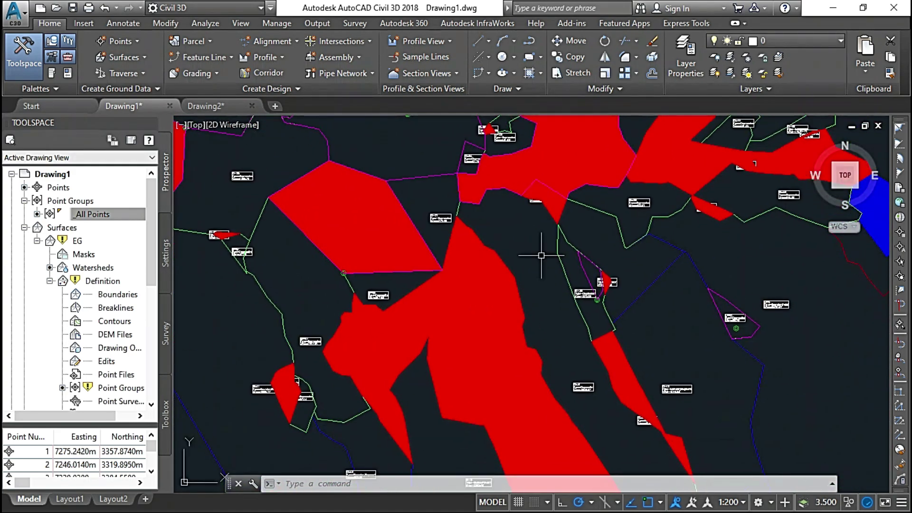
{"action": "middle_click_drag", "start_coordinate": [621, 385], "coordinate": [593, 281]}
{"action": "middle_click_drag", "start_coordinate": [577, 341], "coordinate": [578, 304]}
{"action": "middle_click_drag", "start_coordinate": [551, 230], "coordinate": [597, 303]}
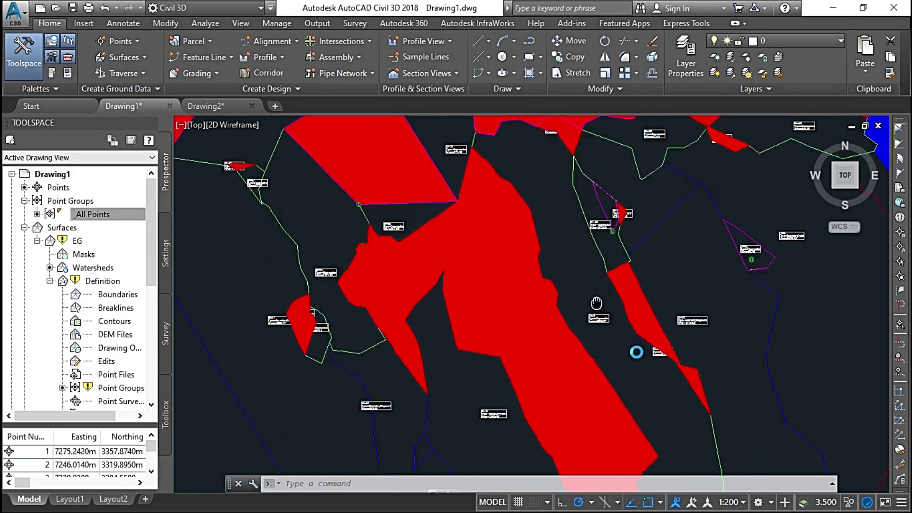
{"action": "scroll", "coordinate": [560, 310], "scroll_direction": "down", "scroll_amount": 4}
{"action": "scroll", "coordinate": [549, 263], "scroll_direction": "up", "scroll_amount": 3}
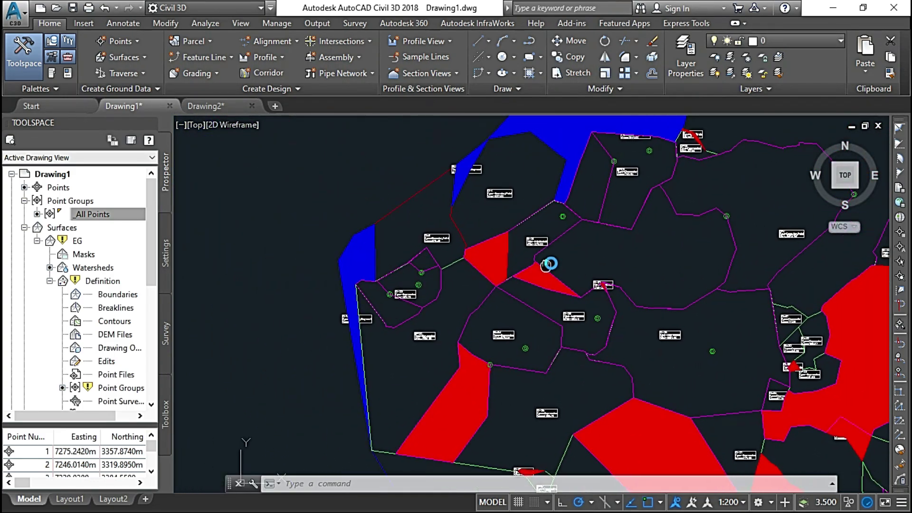
{"action": "scroll", "coordinate": [635, 252], "scroll_direction": "up", "scroll_amount": 2}
{"action": "middle_click_drag", "start_coordinate": [635, 252], "coordinate": [519, 260]}
{"action": "scroll", "coordinate": [530, 252], "scroll_direction": "up", "scroll_amount": 3}
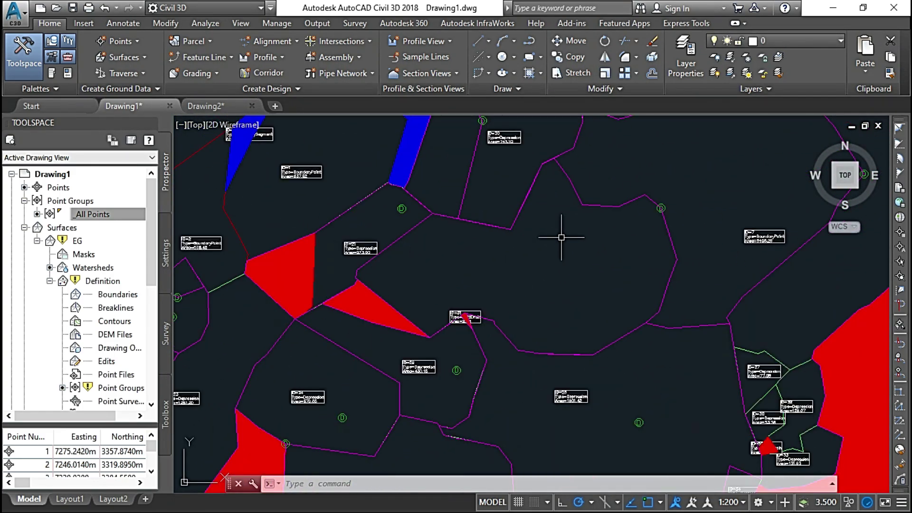
{"action": "mouse_move", "coordinate": [539, 230]}
{"action": "middle_mouse_down"}
{"action": "mouse_move", "coordinate": [523, 258]}
{"action": "mouse_move", "coordinate": [524, 247]}
{"action": "middle_mouse_up"}
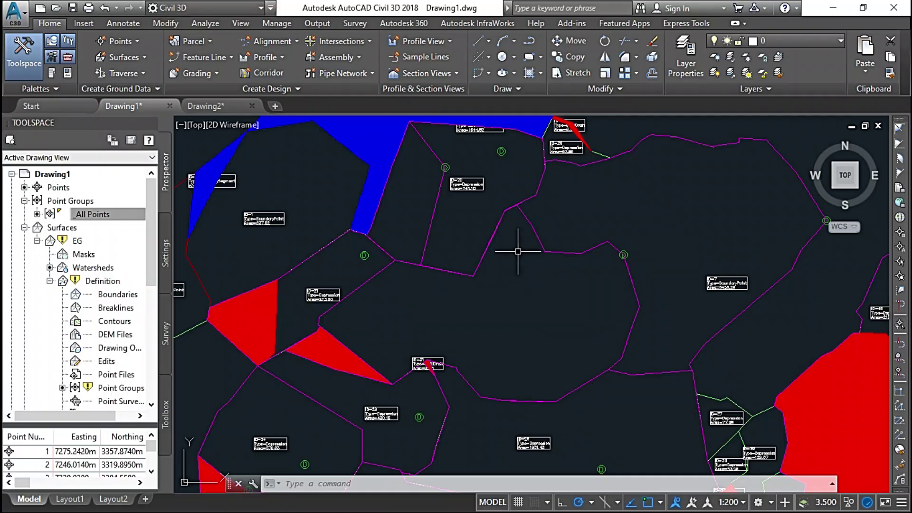
- Highlight the outer catchment boundary that encloses watershed ID=7 to inspect its extent, then clear the selection
{"action": "mouse_move", "coordinate": [519, 244]}
{"action": "middle_mouse_down"}
{"action": "mouse_move", "coordinate": [529, 305]}
{"action": "mouse_move", "coordinate": [546, 279]}
{"action": "mouse_move", "coordinate": [560, 285]}
{"action": "middle_mouse_up"}
{"action": "left_click", "coordinate": [572, 252]}
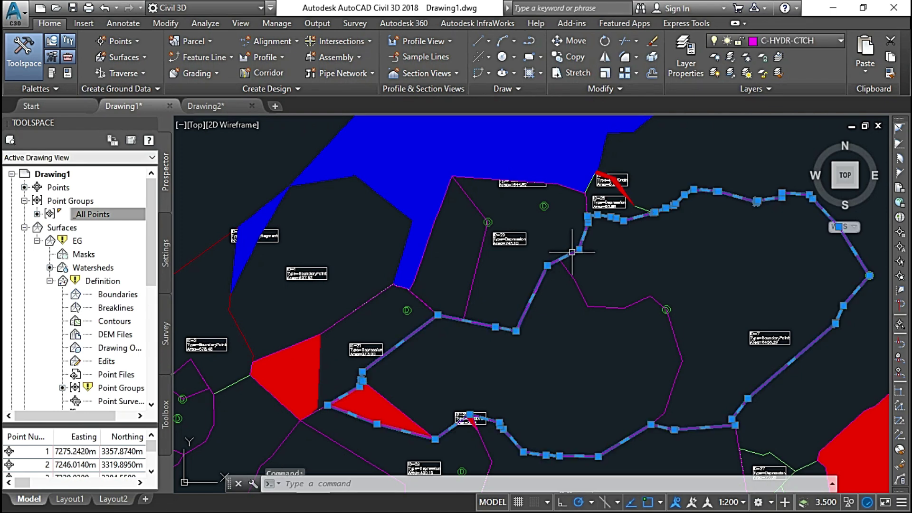
{"action": "key", "text": "Escape"}
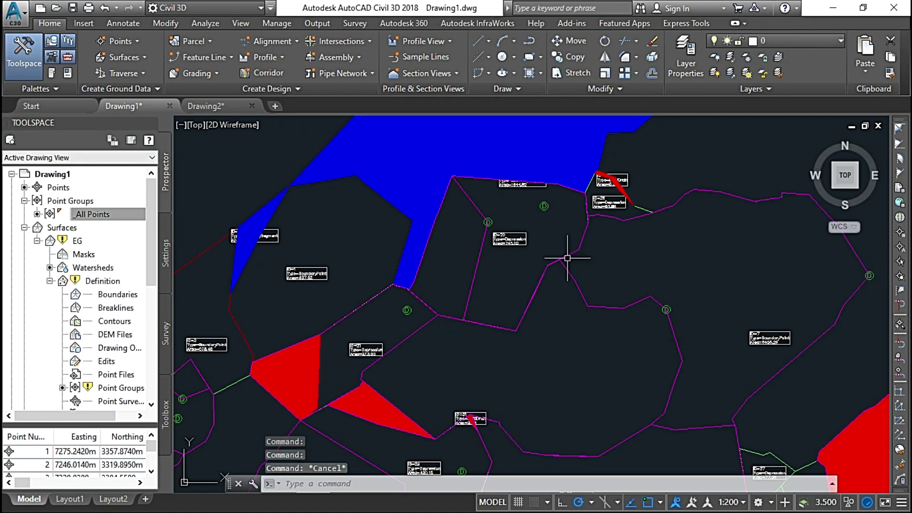
- Start a Water Drop analysis on the EG surface with 2D polyline paths on layer 0 and a marker placed at each start point
{"action": "scroll", "coordinate": [546, 307], "scroll_direction": "down", "scroll_amount": 5}
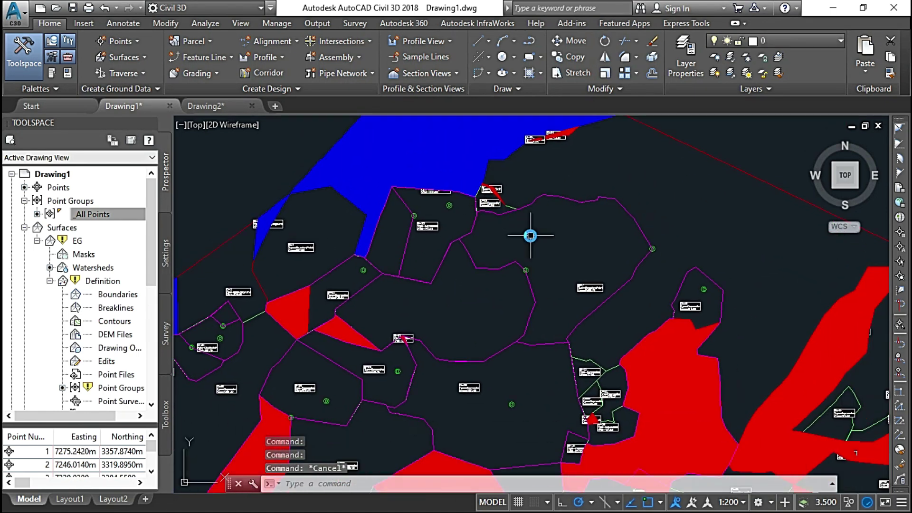
{"action": "left_click", "coordinate": [685, 139]}
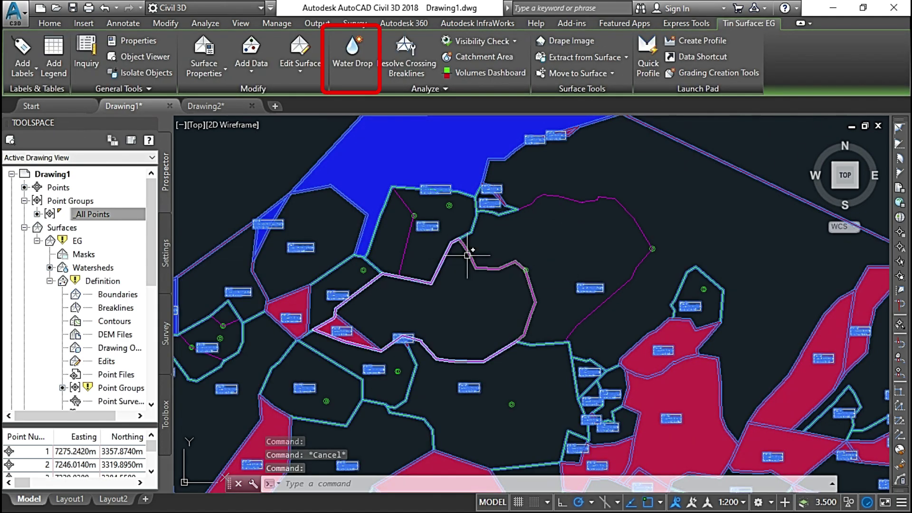
{"action": "left_click", "coordinate": [354, 61]}
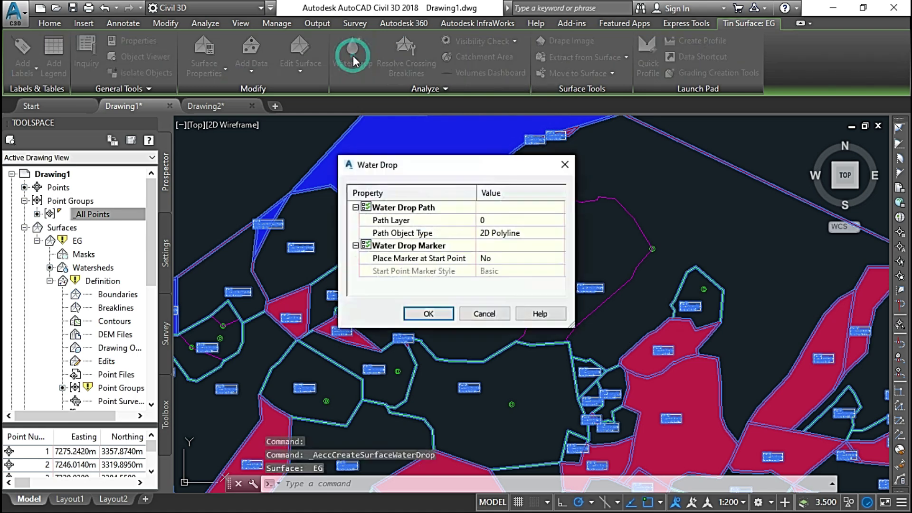
{"action": "left_click_drag", "start_coordinate": [438, 163], "coordinate": [495, 146]}
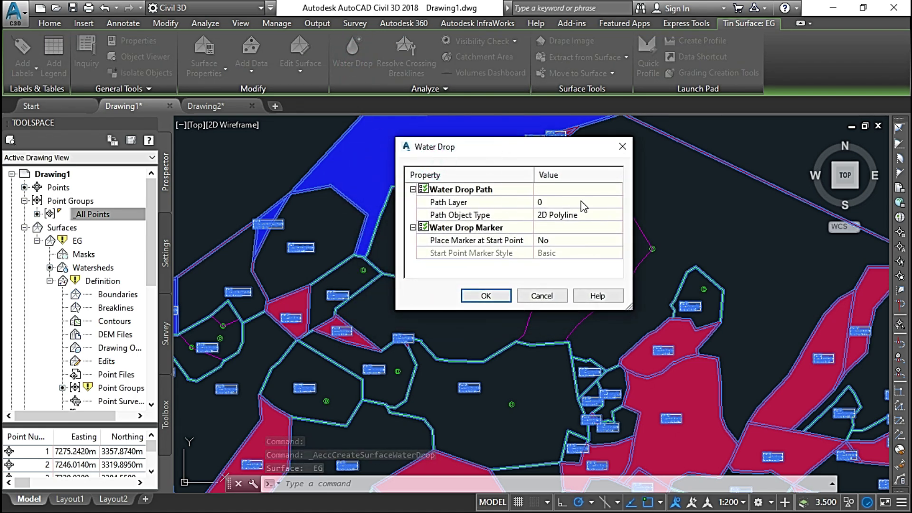
{"action": "left_click", "coordinate": [615, 203]}
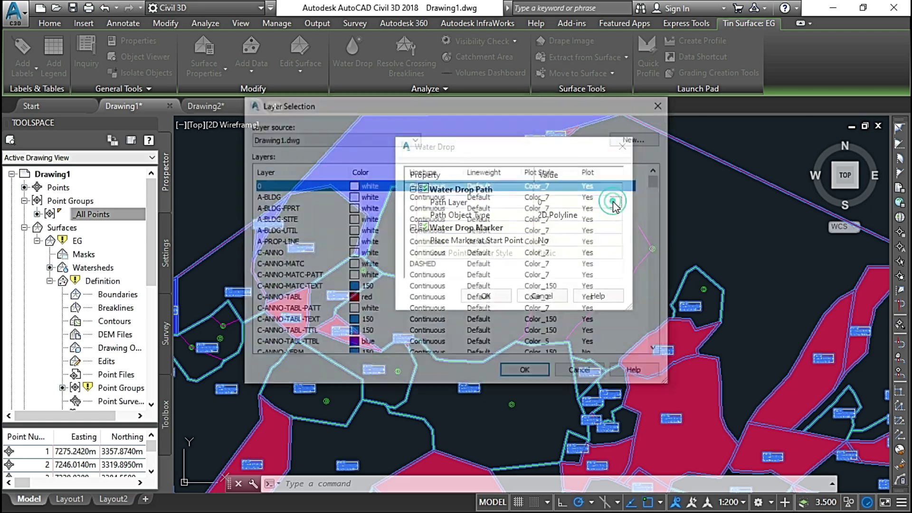
{"action": "left_click", "coordinate": [582, 372]}
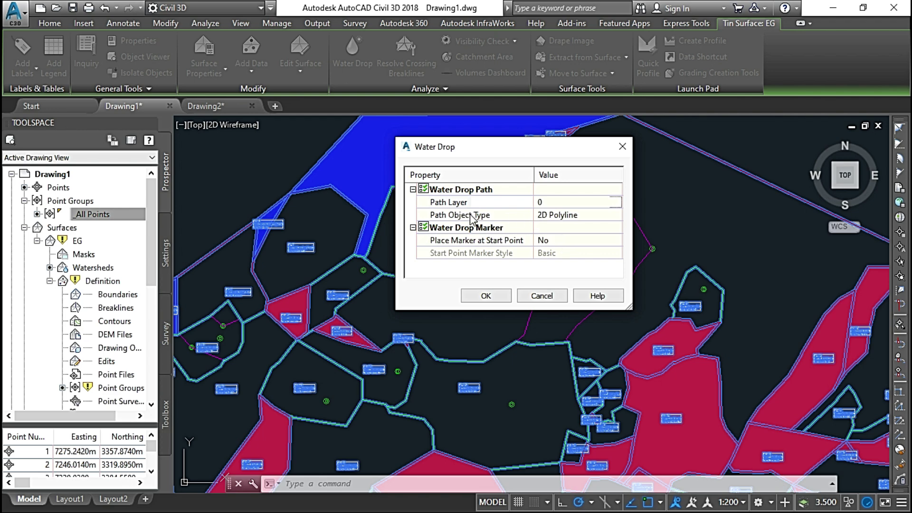
{"action": "left_click", "coordinate": [578, 239]}
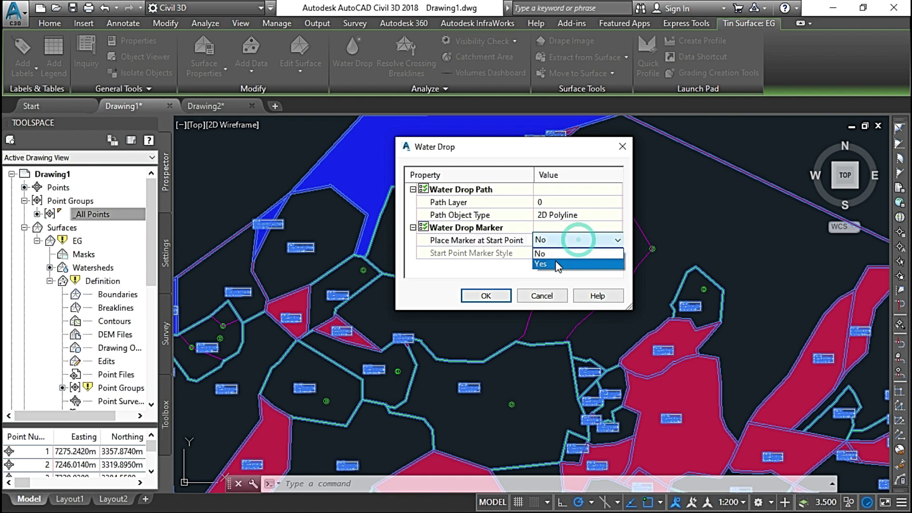
{"action": "left_click", "coordinate": [556, 264]}
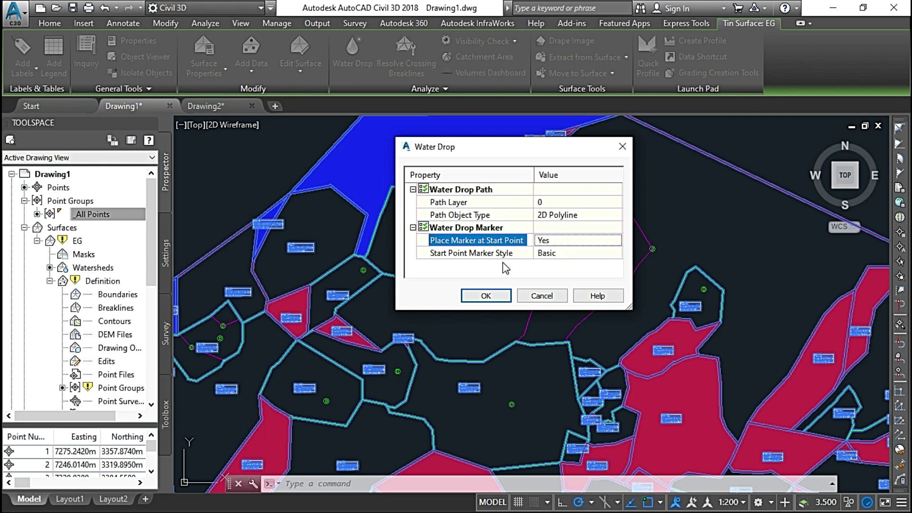
{"action": "left_click", "coordinate": [486, 295]}
- Trace water drop paths from twelve points spread around the low point of depression watershed ID=28
{"action": "scroll", "coordinate": [522, 285], "scroll_direction": "up", "scroll_amount": 5}
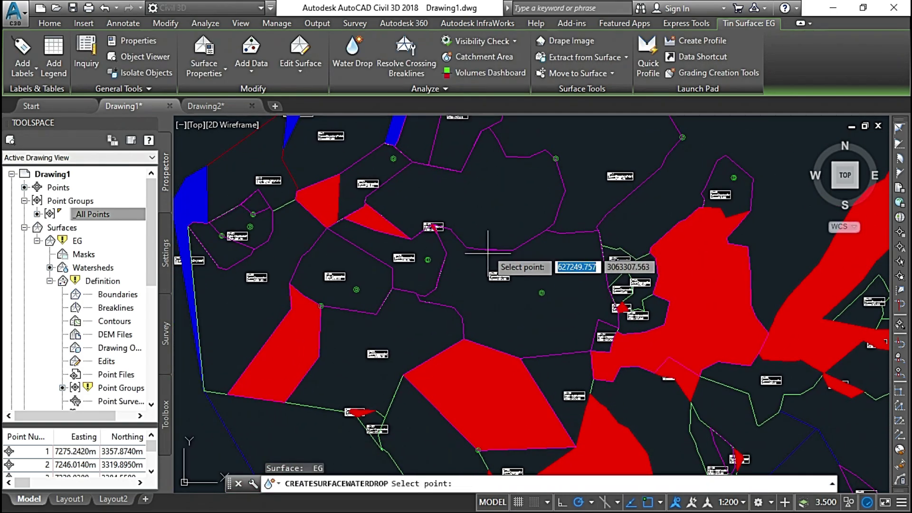
{"action": "scroll", "coordinate": [558, 328], "scroll_direction": "up", "scroll_amount": 1}
{"action": "scroll", "coordinate": [513, 373], "scroll_direction": "up", "scroll_amount": 1}
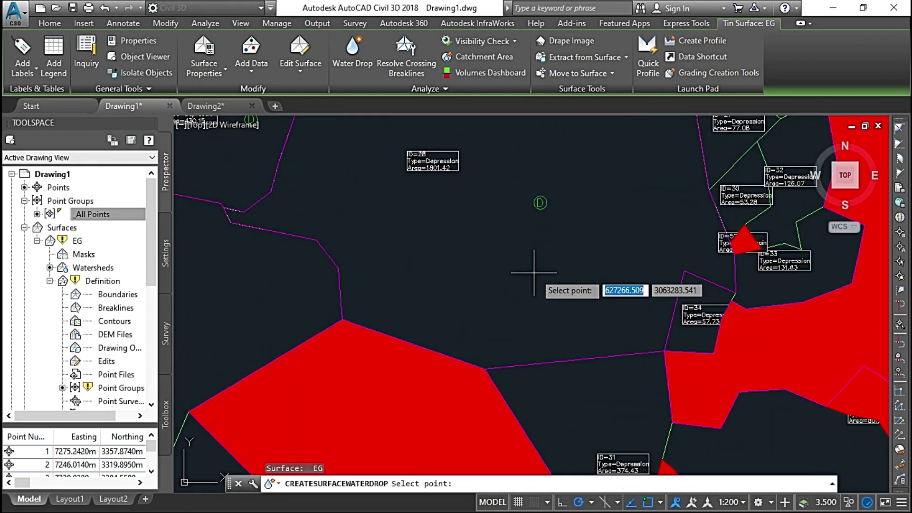
{"action": "scroll", "coordinate": [516, 315], "scroll_direction": "down", "scroll_amount": 3}
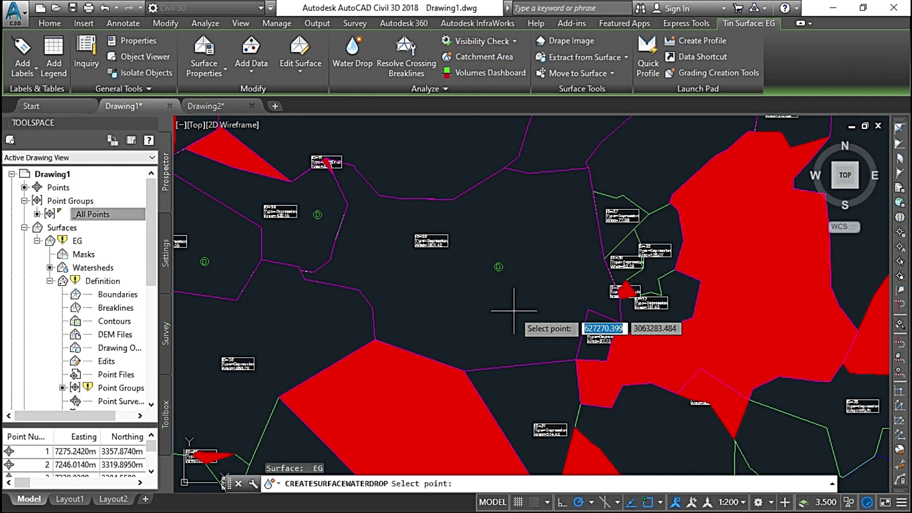
{"action": "left_click", "coordinate": [582, 284]}
{"action": "left_click", "coordinate": [576, 237]}
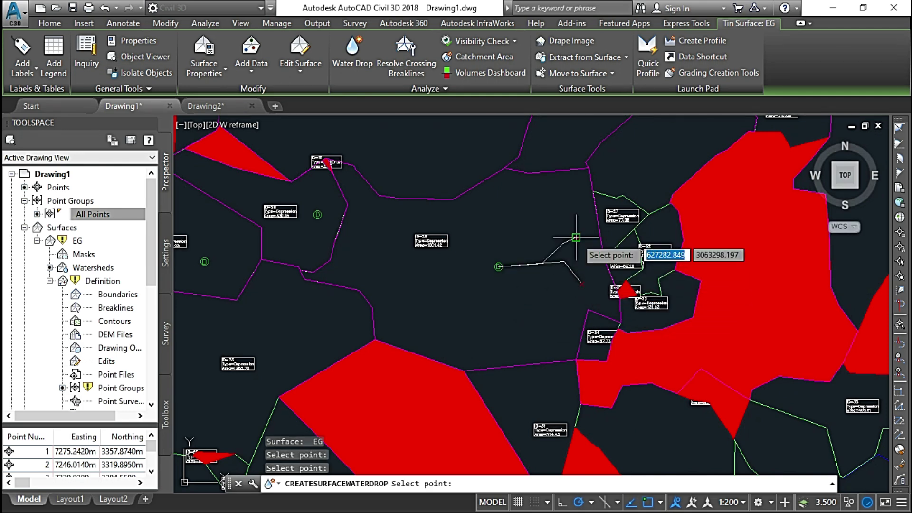
{"action": "left_click", "coordinate": [552, 200]}
{"action": "left_click", "coordinate": [513, 196]}
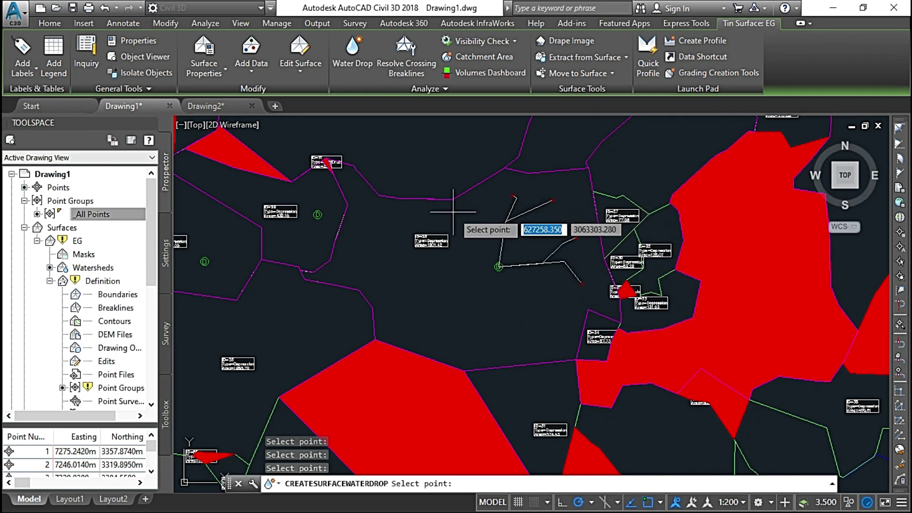
{"action": "left_click", "coordinate": [454, 215]}
{"action": "left_click", "coordinate": [410, 214]}
{"action": "left_click", "coordinate": [371, 228]}
{"action": "left_click", "coordinate": [377, 289]}
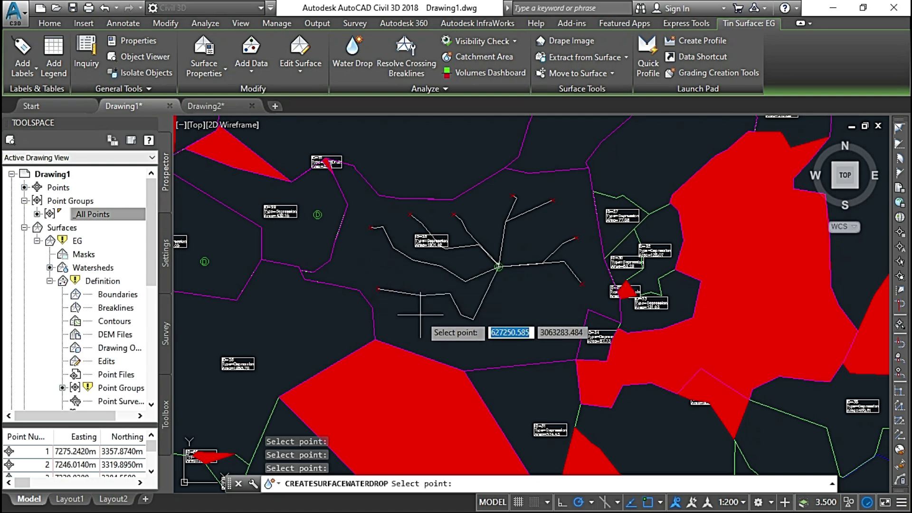
{"action": "left_click", "coordinate": [492, 340]}
{"action": "left_click", "coordinate": [542, 317]}
{"action": "left_click", "coordinate": [557, 336]}
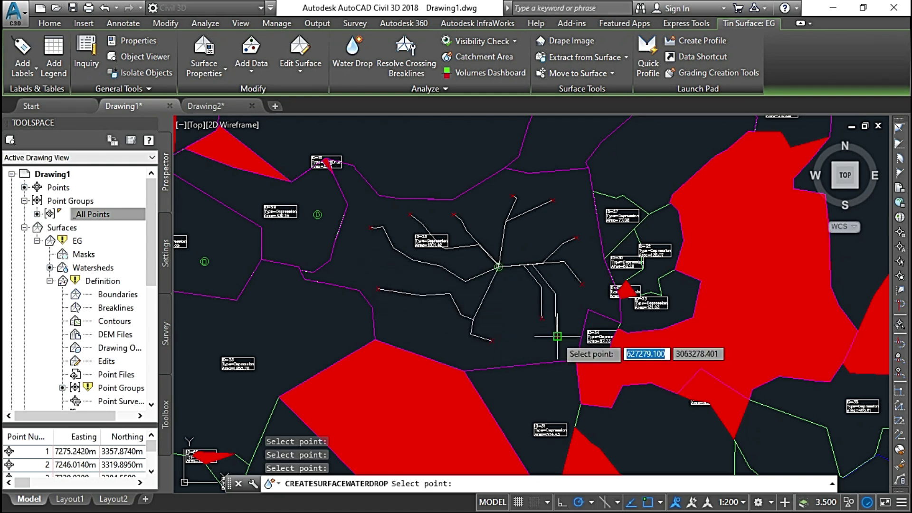
{"action": "left_click", "coordinate": [520, 336]}
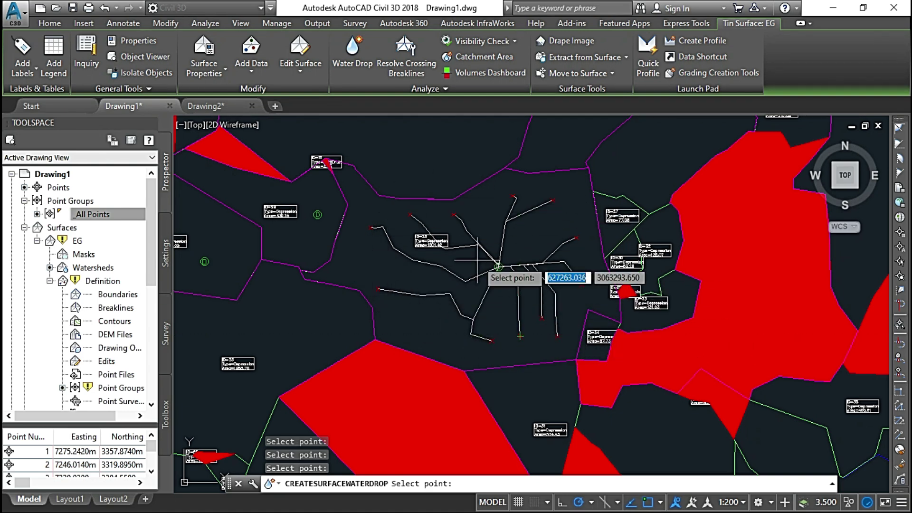
- Trace water drop paths from ten points surrounding the low point of depression watershed ID=24
{"action": "scroll", "coordinate": [406, 268], "scroll_direction": "down", "scroll_amount": 2}
{"action": "middle_click_drag", "start_coordinate": [412, 266], "coordinate": [546, 256]}
{"action": "scroll", "coordinate": [486, 287], "scroll_direction": "up", "scroll_amount": 4}
{"action": "left_click", "coordinate": [496, 243]}
{"action": "left_click", "coordinate": [509, 183]}
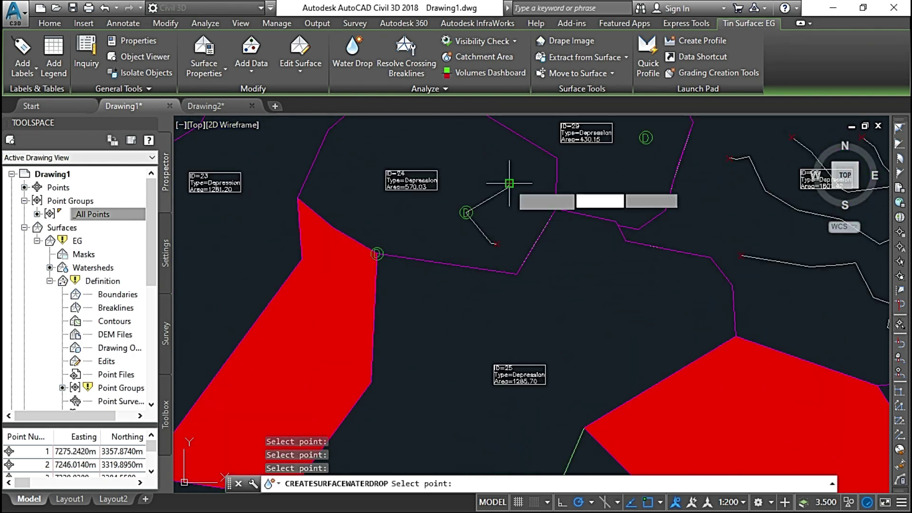
{"action": "left_click", "coordinate": [493, 159]}
{"action": "left_click", "coordinate": [457, 138]}
{"action": "left_click", "coordinate": [423, 129]}
{"action": "left_click", "coordinate": [371, 129]}
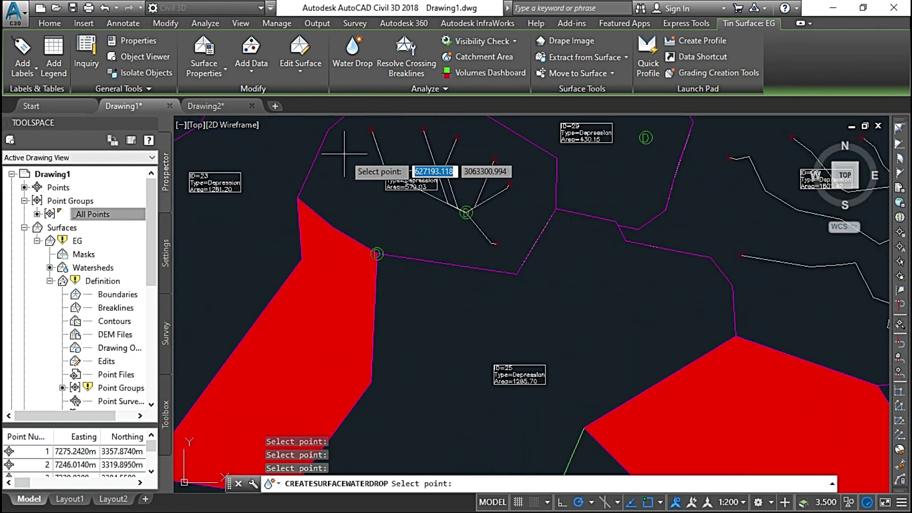
{"action": "left_click", "coordinate": [344, 155]}
{"action": "left_click", "coordinate": [343, 200]}
{"action": "left_click", "coordinate": [392, 220]}
{"action": "left_click", "coordinate": [446, 234]}
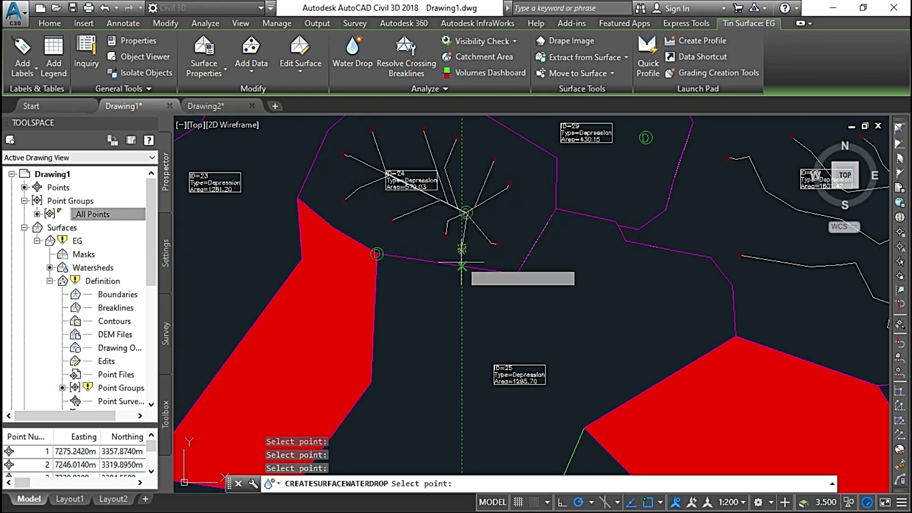
- Trace water drop paths from several points across the small depression watershed ID=42
{"action": "scroll", "coordinate": [462, 266], "scroll_direction": "down", "scroll_amount": 5}
{"action": "scroll", "coordinate": [555, 222], "scroll_direction": "up", "scroll_amount": 2}
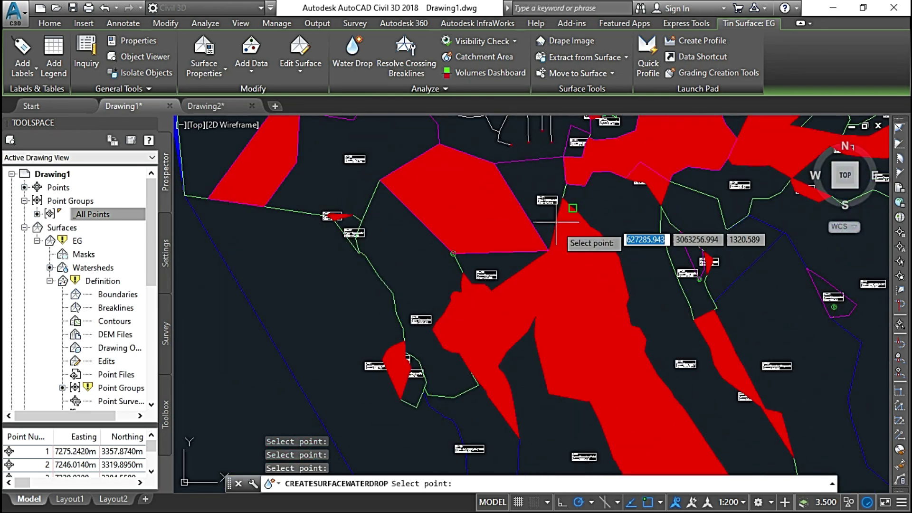
{"action": "scroll", "coordinate": [678, 264], "scroll_direction": "up", "scroll_amount": 6}
{"action": "mouse_move", "coordinate": [641, 284]}
{"action": "middle_mouse_down"}
{"action": "mouse_move", "coordinate": [670, 317]}
{"action": "mouse_move", "coordinate": [511, 183]}
{"action": "middle_mouse_up"}
{"action": "scroll", "coordinate": [561, 266], "scroll_direction": "down", "scroll_amount": 4}
{"action": "scroll", "coordinate": [691, 243], "scroll_direction": "up", "scroll_amount": 4}
{"action": "middle_click_drag", "start_coordinate": [761, 263], "coordinate": [470, 258]}
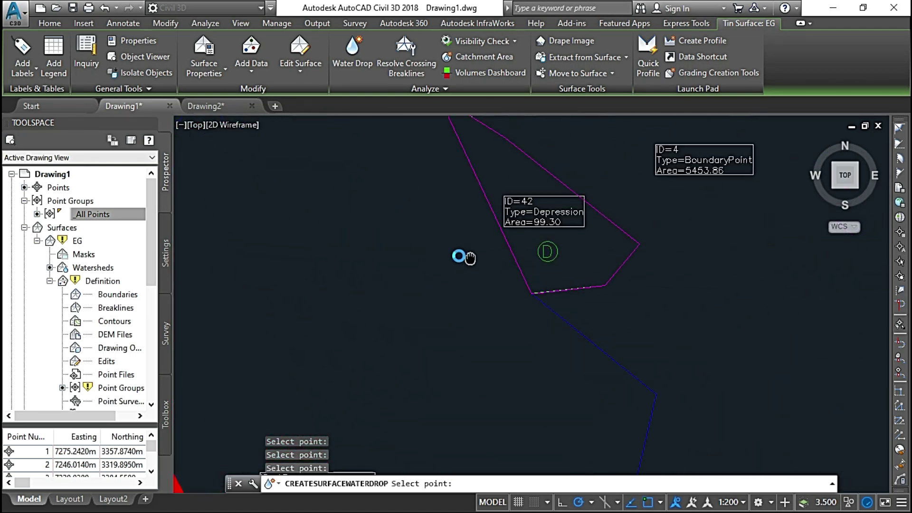
{"action": "left_click_drag", "start_coordinate": [470, 258], "coordinate": [459, 257]}
{"action": "scroll", "coordinate": [460, 258], "scroll_direction": "up", "scroll_amount": 4}
{"action": "left_click", "coordinate": [755, 275]}
{"action": "left_click", "coordinate": [756, 213]}
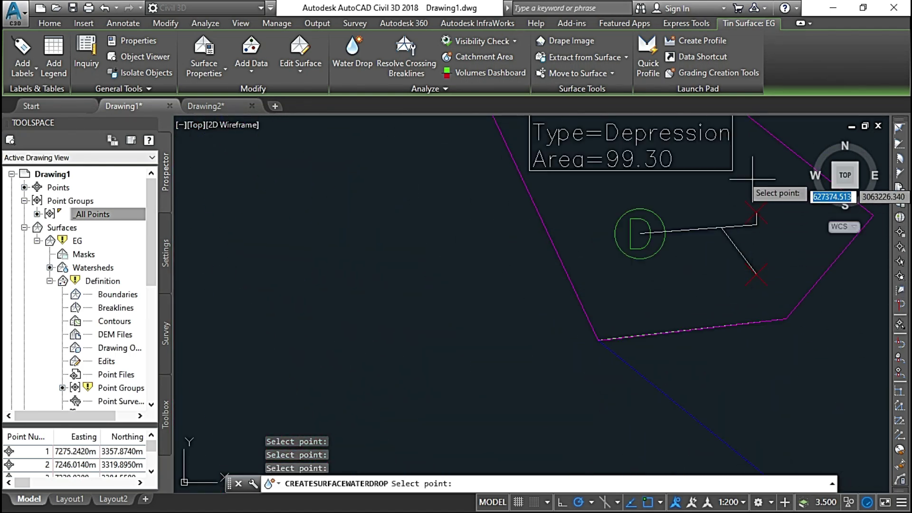
{"action": "left_click", "coordinate": [751, 165]}
{"action": "middle_click_drag", "start_coordinate": [581, 181], "coordinate": [598, 343]}
{"action": "left_click", "coordinate": [632, 211]}
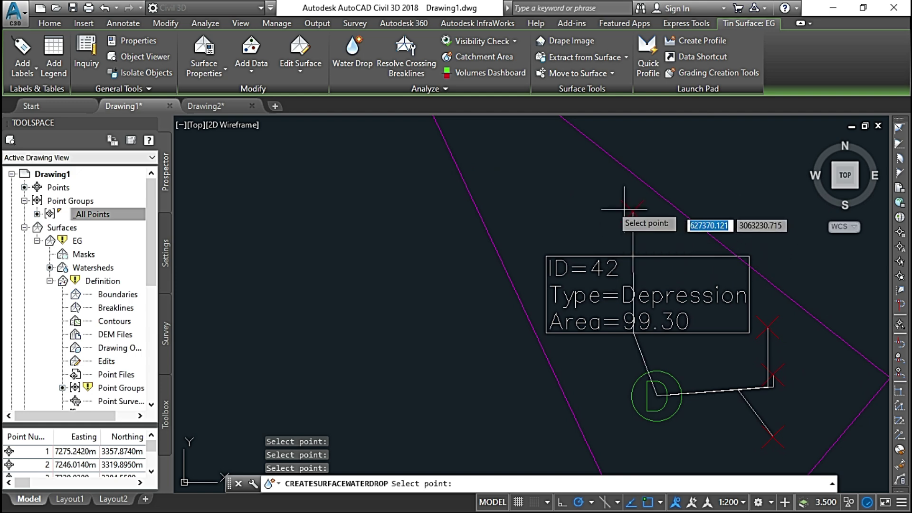
{"action": "left_click", "coordinate": [475, 122]}
{"action": "left_click", "coordinate": [507, 224]}
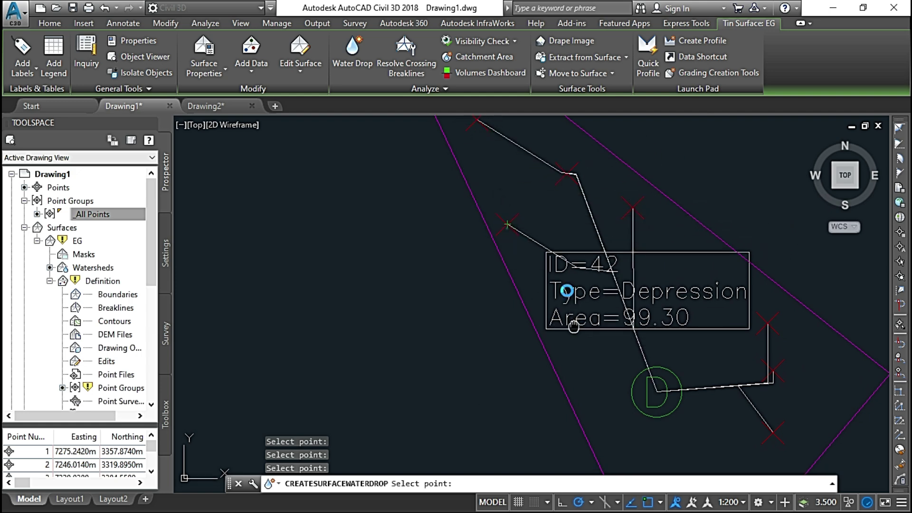
{"action": "middle_click_drag", "start_coordinate": [573, 327], "coordinate": [620, 223]}
- Trace water drop paths from points across boundary-point watershed ID=7 and the ground just east of its catchment boundary
{"action": "scroll", "coordinate": [519, 301], "scroll_direction": "down", "scroll_amount": 5}
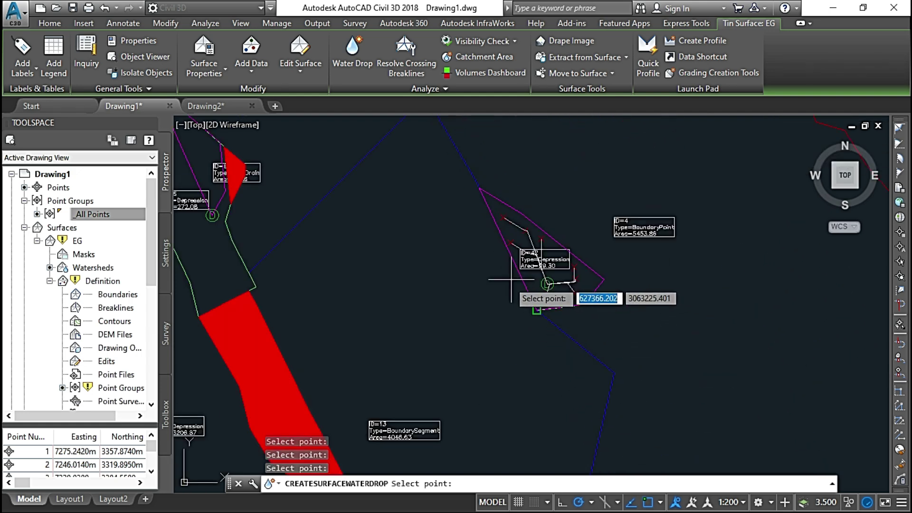
{"action": "scroll", "coordinate": [512, 266], "scroll_direction": "down", "scroll_amount": 5}
{"action": "scroll", "coordinate": [480, 240], "scroll_direction": "up", "scroll_amount": 5}
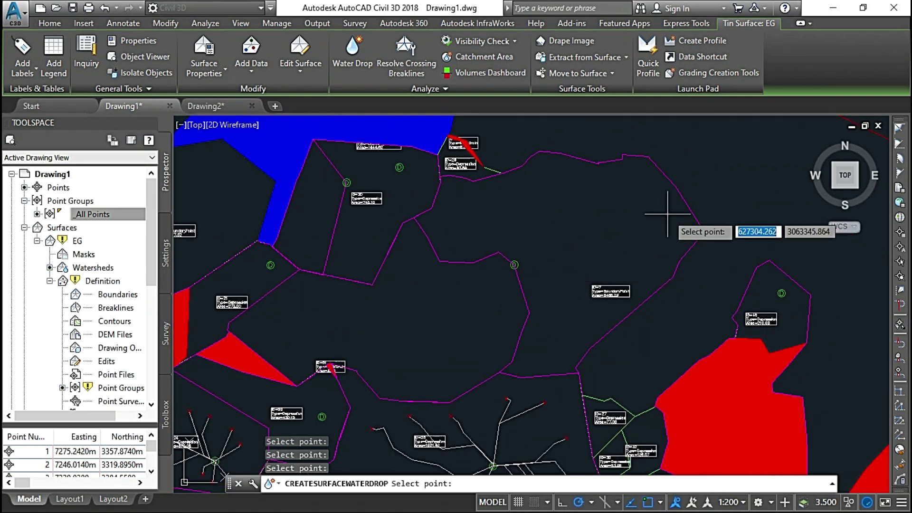
{"action": "left_click", "coordinate": [536, 189]}
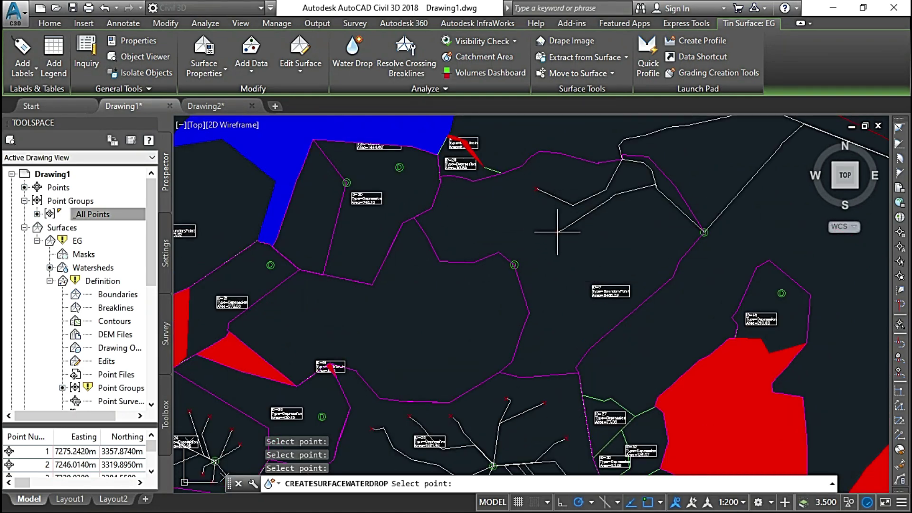
{"action": "left_click", "coordinate": [562, 274]}
{"action": "left_click", "coordinate": [558, 321]}
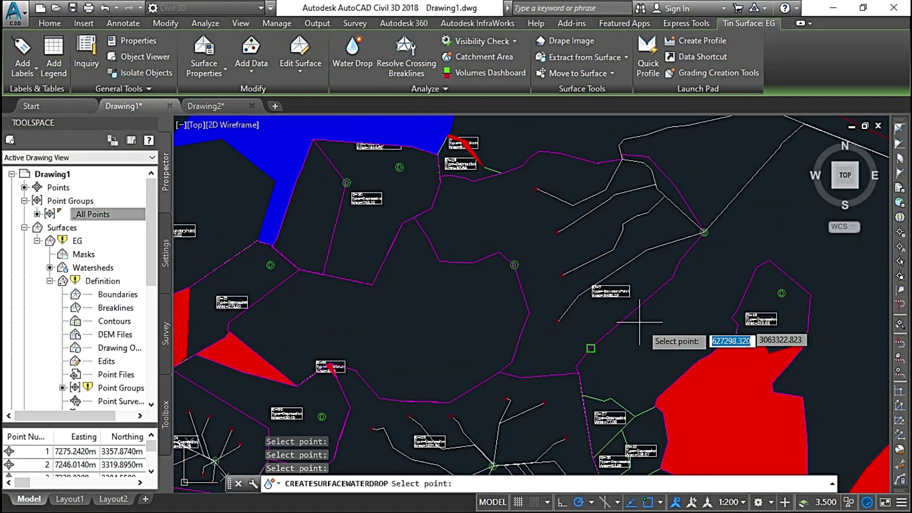
{"action": "left_click", "coordinate": [655, 330]}
{"action": "left_click", "coordinate": [714, 281]}
{"action": "left_click", "coordinate": [795, 226]}
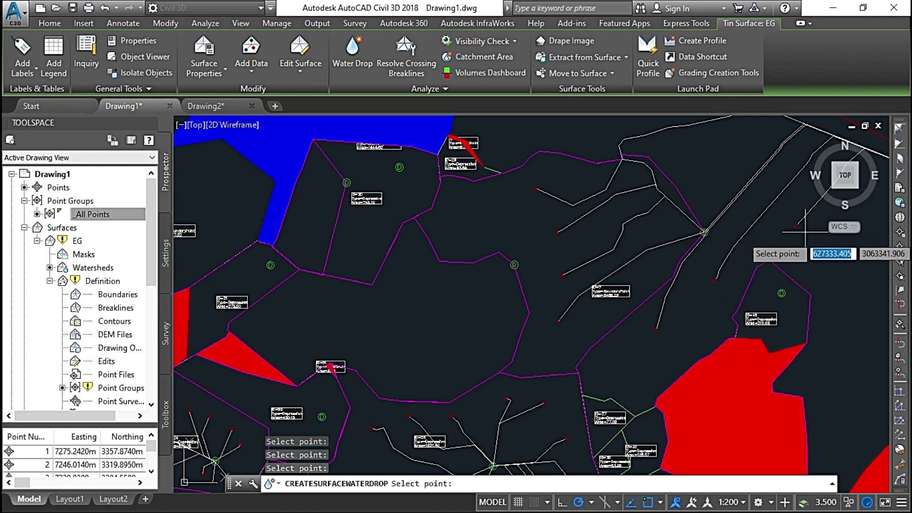
- Trace water drop paths from four points inside depression watershed ID=46
{"action": "scroll", "coordinate": [703, 242], "scroll_direction": "up", "scroll_amount": 5}
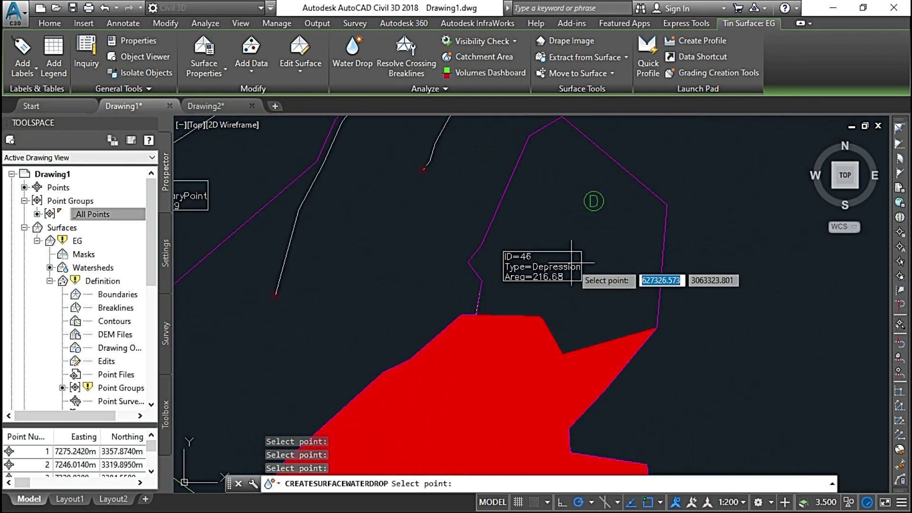
{"action": "left_click", "coordinate": [544, 170]}
{"action": "left_click", "coordinate": [530, 225]}
{"action": "left_click", "coordinate": [566, 318]}
{"action": "left_click", "coordinate": [618, 310]}
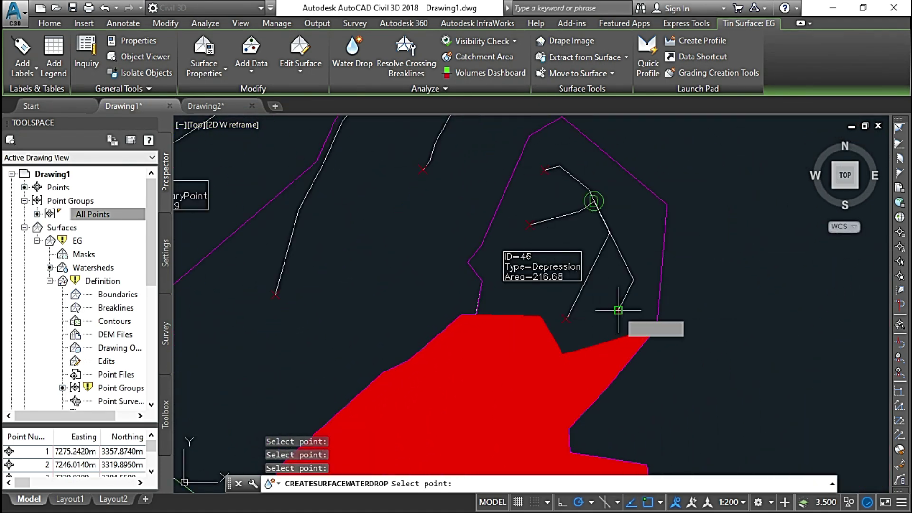
- Trace water drop paths from points along the western side of depression watershed ID=20, beside the blue area
{"action": "scroll", "coordinate": [529, 278], "scroll_direction": "down", "scroll_amount": 4}
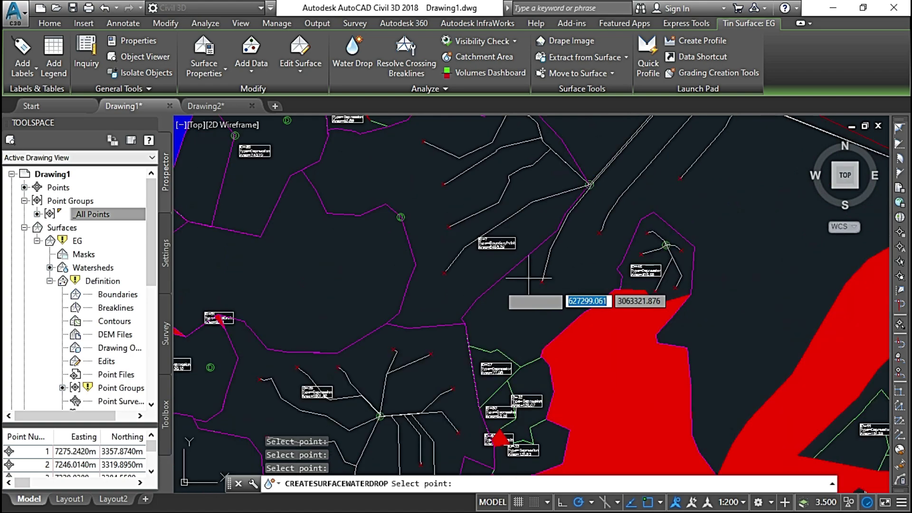
{"action": "scroll", "coordinate": [551, 295], "scroll_direction": "down", "scroll_amount": 2}
{"action": "scroll", "coordinate": [558, 266], "scroll_direction": "up", "scroll_amount": 6}
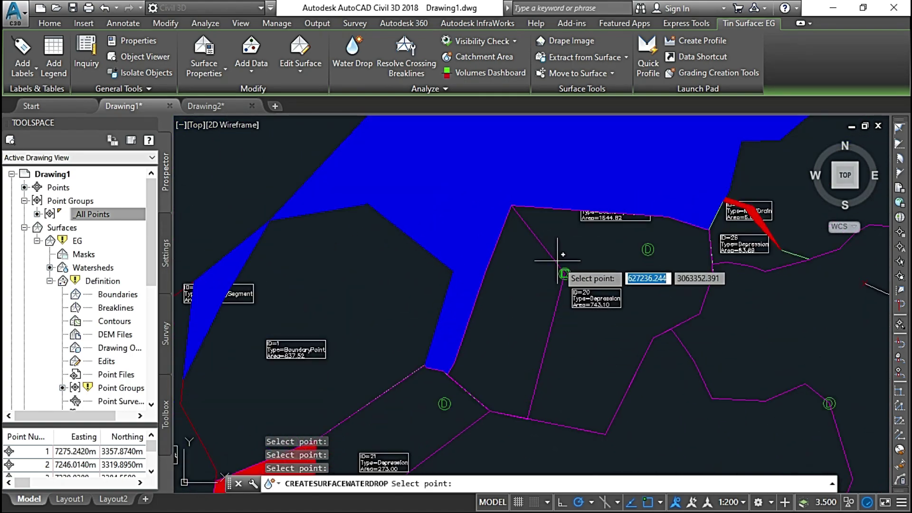
{"action": "left_click", "coordinate": [511, 382]}
{"action": "left_click", "coordinate": [498, 350]}
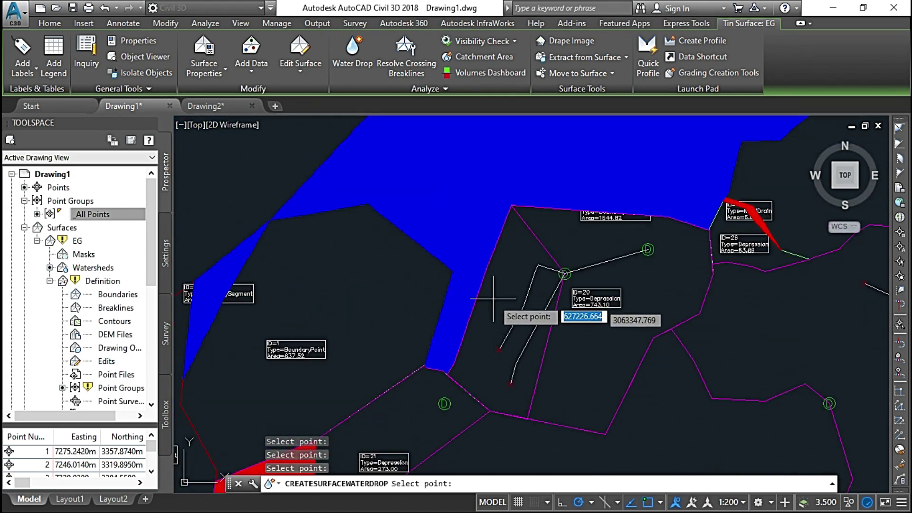
{"action": "left_click", "coordinate": [500, 272]}
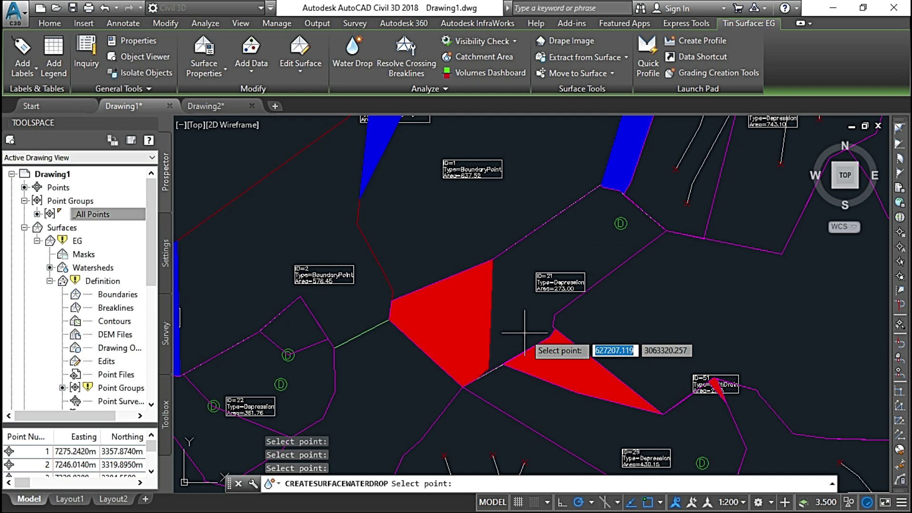
- Trace water drop paths from four points across depression watershed ID=21 and just beyond its southeastern boundary
{"action": "left_click", "coordinate": [524, 332]}
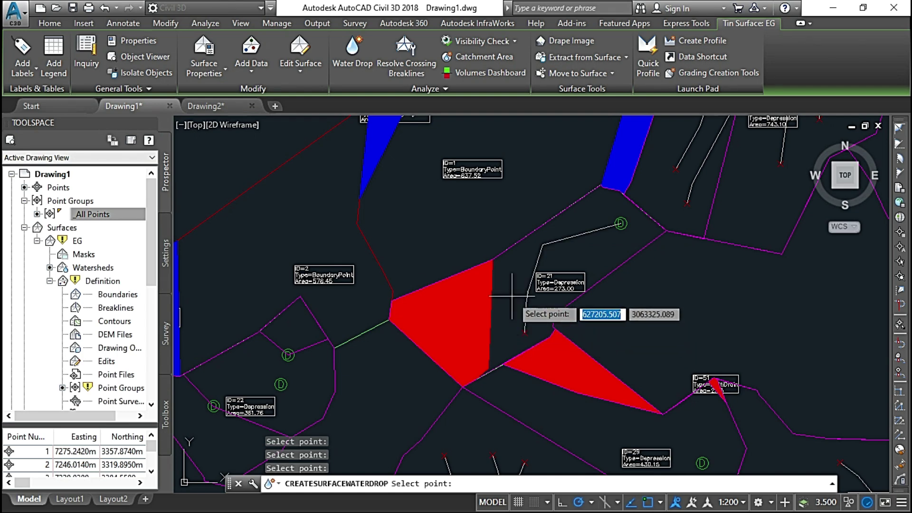
{"action": "left_click", "coordinate": [511, 295]}
{"action": "left_click", "coordinate": [592, 279]}
{"action": "left_click", "coordinate": [595, 256]}
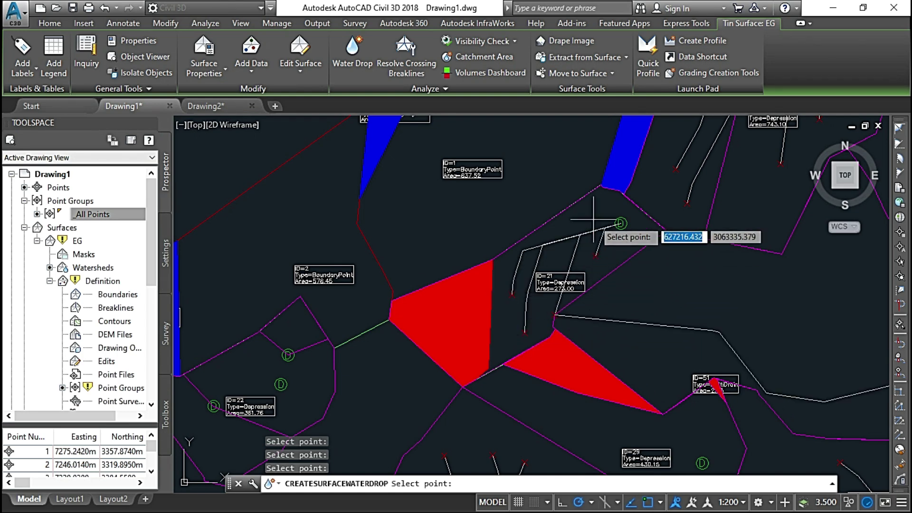
{"action": "scroll", "coordinate": [503, 310], "scroll_direction": "down", "scroll_amount": 3}
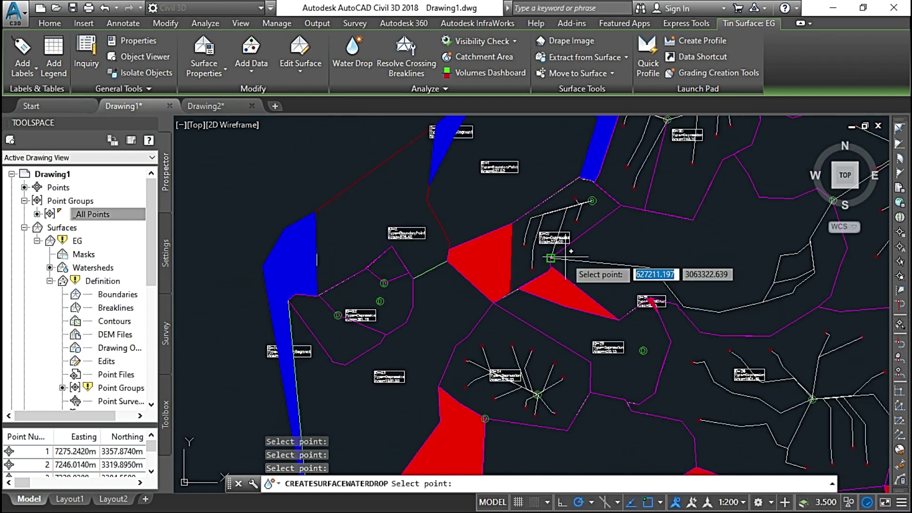
- Try to trace a water drop path in the large depression watershed directly south of watershed ID=22
{"action": "mouse_move", "coordinate": [334, 325]}
{"action": "middle_mouse_down"}
{"action": "mouse_move", "coordinate": [400, 221]}
{"action": "mouse_move", "coordinate": [384, 219]}
{"action": "middle_mouse_up"}
{"action": "left_click", "coordinate": [451, 290]}
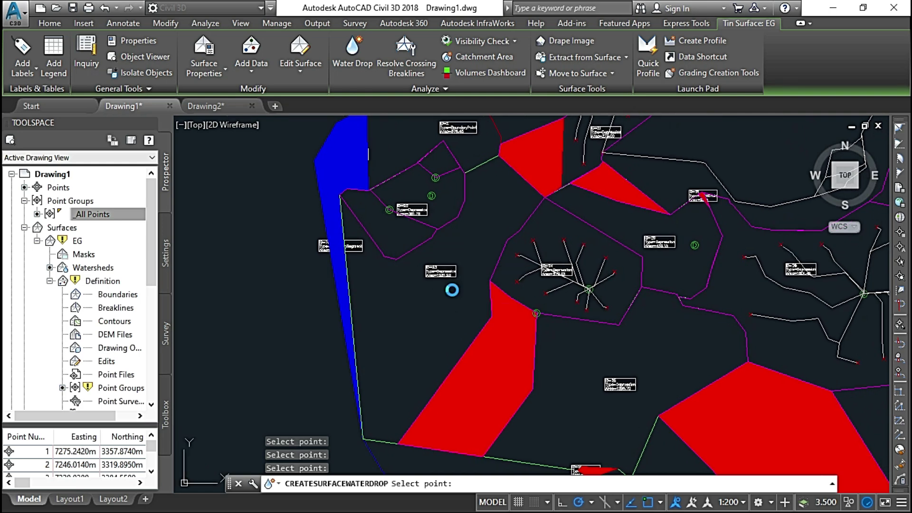
{"action": "mouse_move", "coordinate": [452, 289]}
{"action": "middle_mouse_down"}
{"action": "mouse_move", "coordinate": [372, 326]}
{"action": "mouse_move", "coordinate": [363, 339]}
{"action": "middle_mouse_up"}
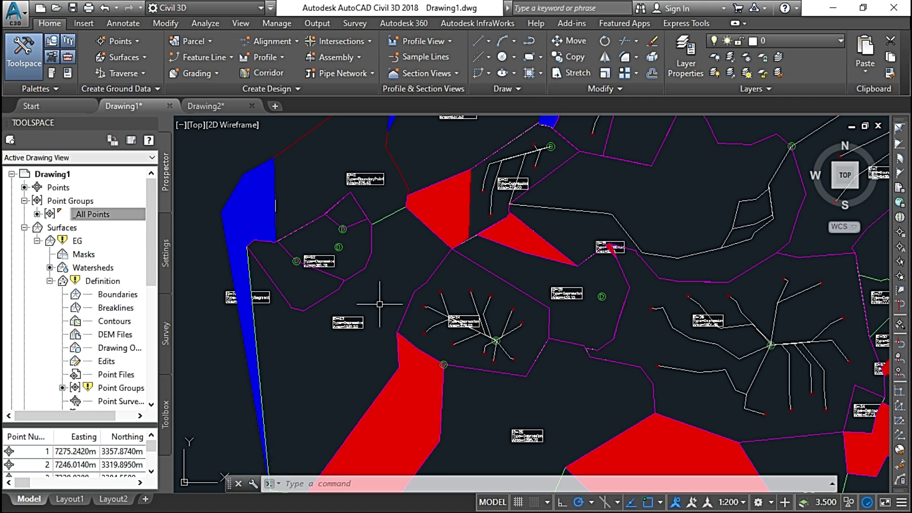
{"action": "mouse_move", "coordinate": [380, 304]}
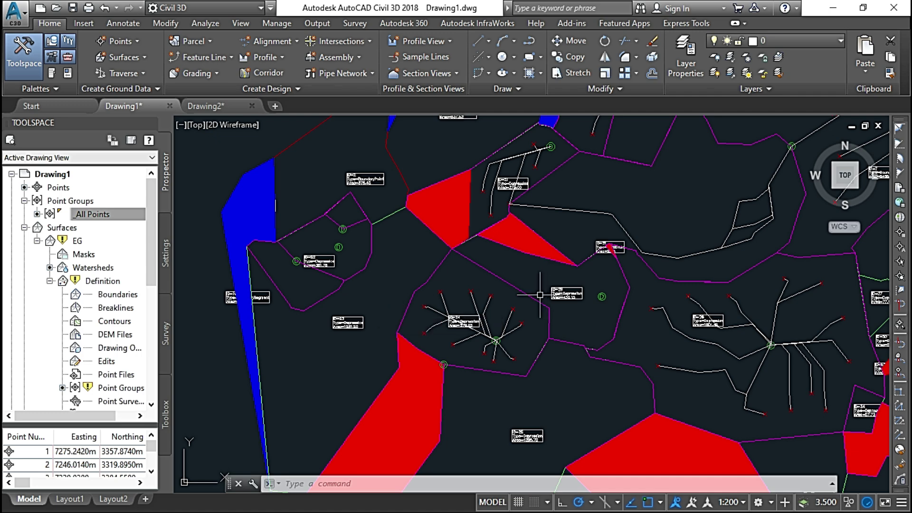
{"action": "middle_click_drag", "start_coordinate": [537, 250], "coordinate": [516, 255]}
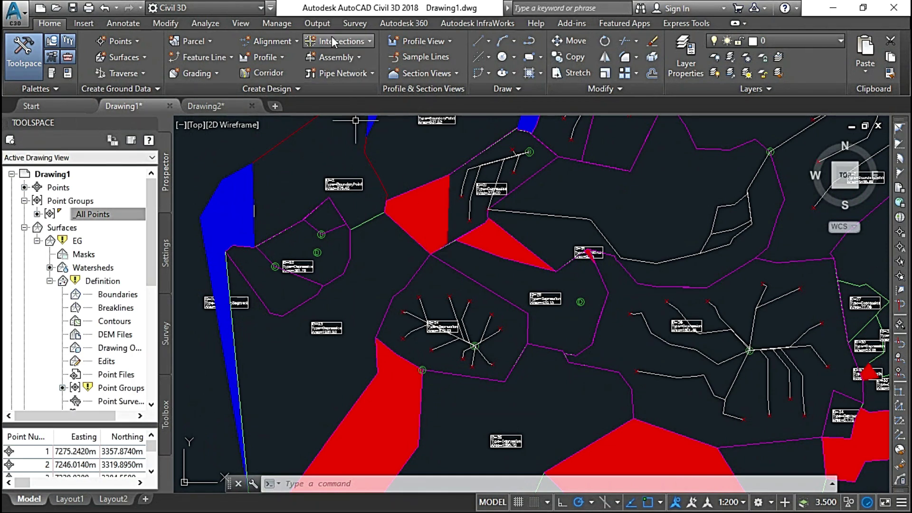
- Create a catchment group named Catchment Group - 1
{"action": "left_click", "coordinate": [209, 24]}
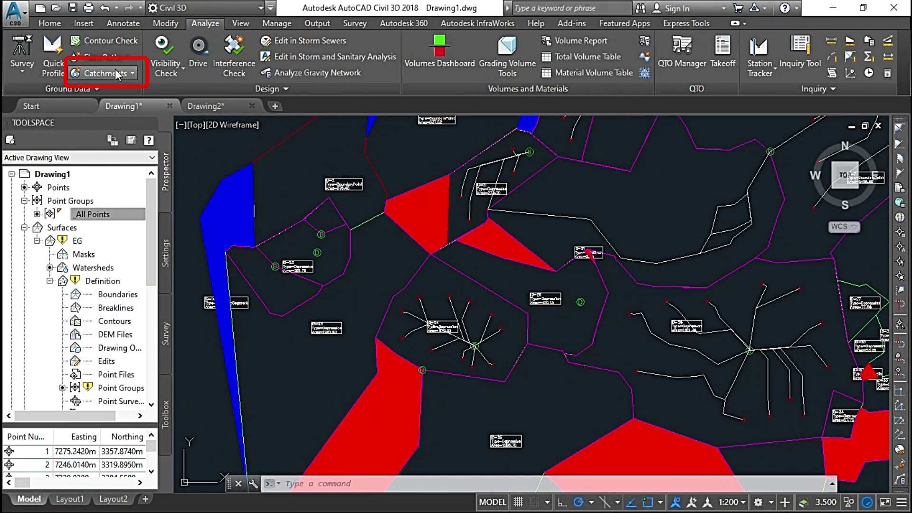
{"action": "left_click", "coordinate": [135, 76]}
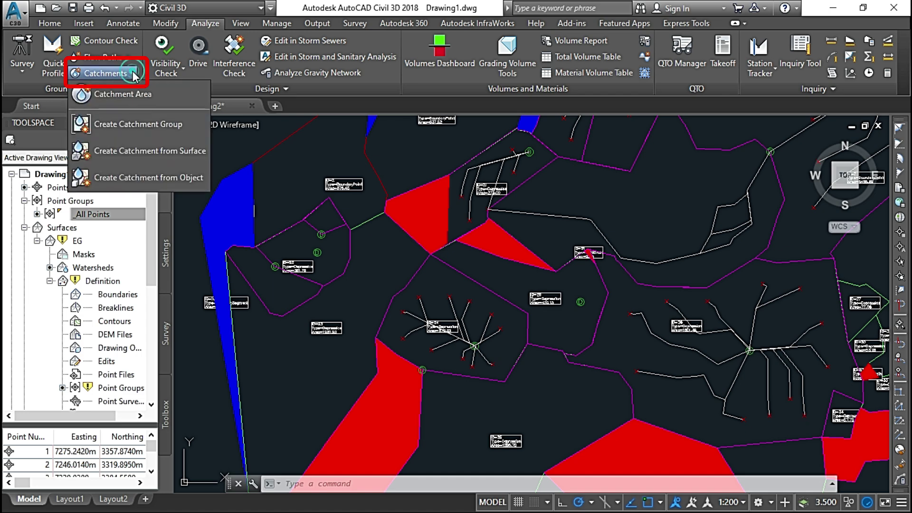
{"action": "left_click", "coordinate": [128, 123]}
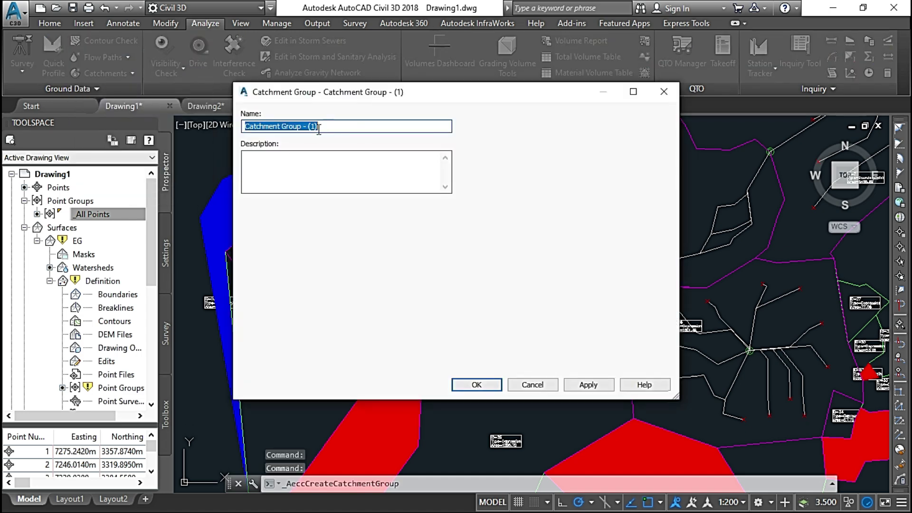
{"action": "left_click", "coordinate": [328, 126]}
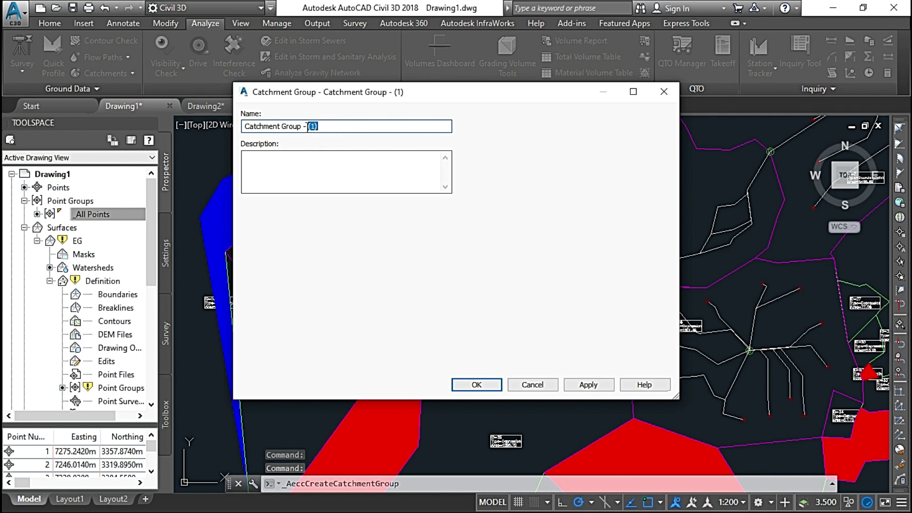
{"action": "left_click", "coordinate": [476, 384]}
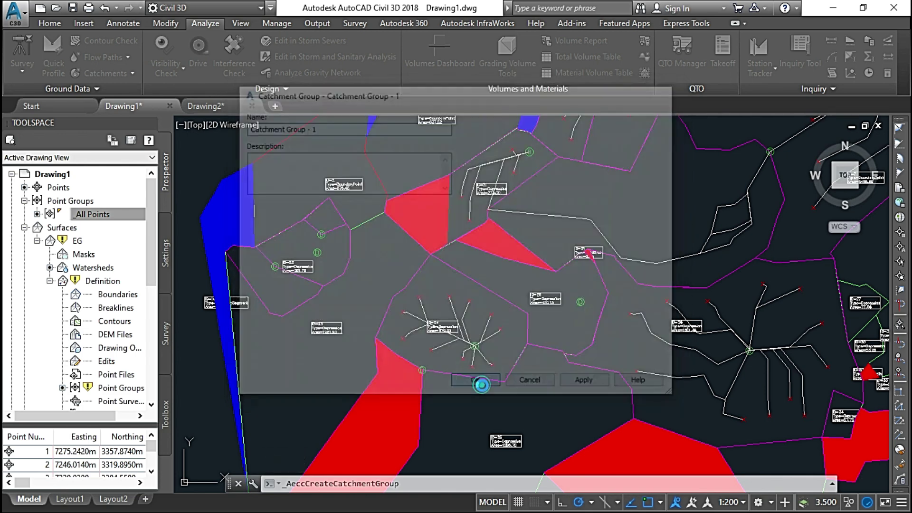
- Collapse the point group and surface branches of the drawing tree, and select Catchment Group - 1 under Catchments
{"action": "left_click", "coordinate": [24, 201]}
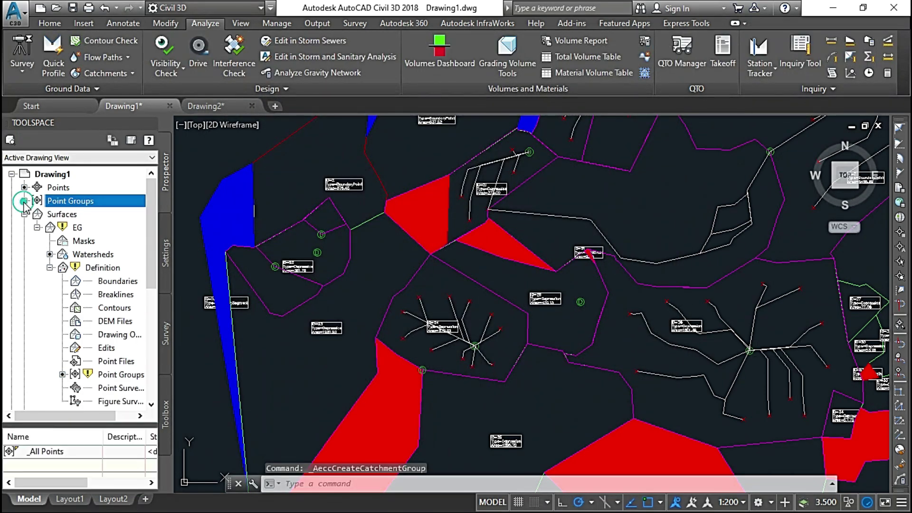
{"action": "left_click", "coordinate": [23, 214]}
{"action": "left_click", "coordinate": [68, 265]}
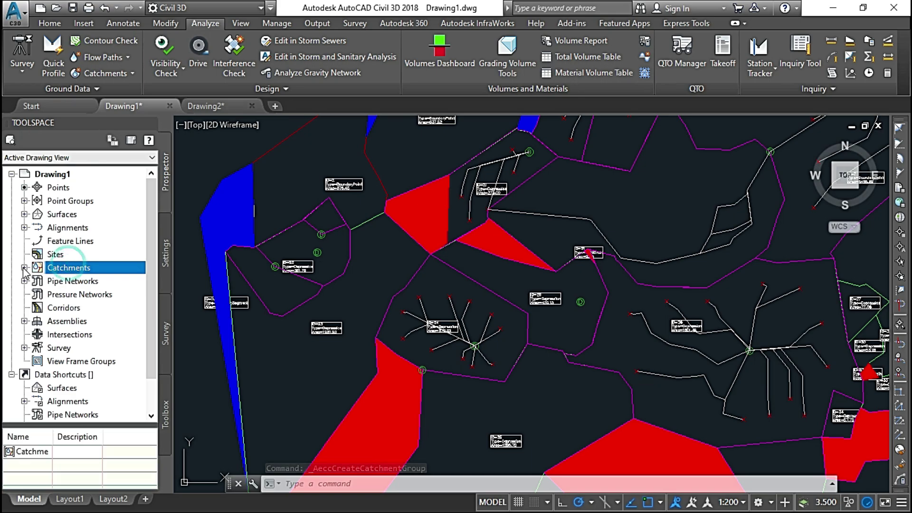
{"action": "left_click", "coordinate": [24, 268]}
{"action": "left_click", "coordinate": [85, 281]}
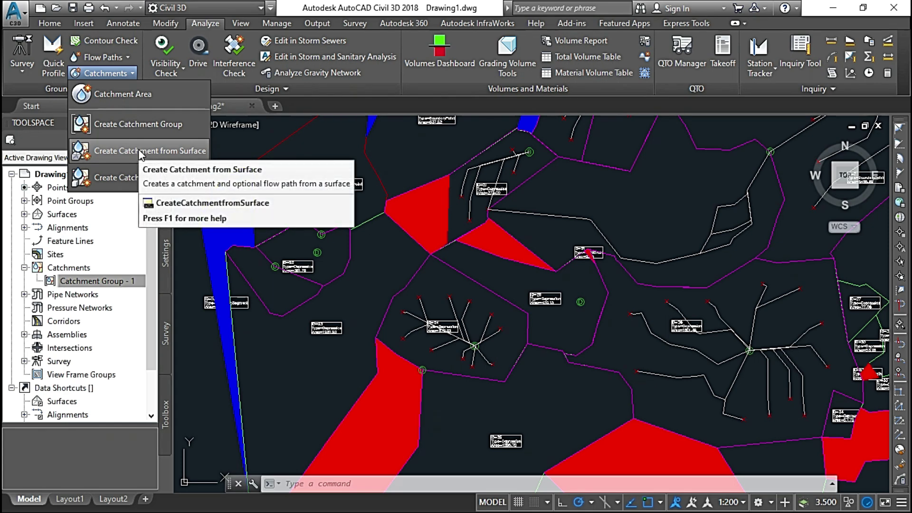
- Start Create Catchment from Surface and place the discharge point where the flow paths converge in depression watershed ID=28
{"action": "left_click", "coordinate": [139, 150]}
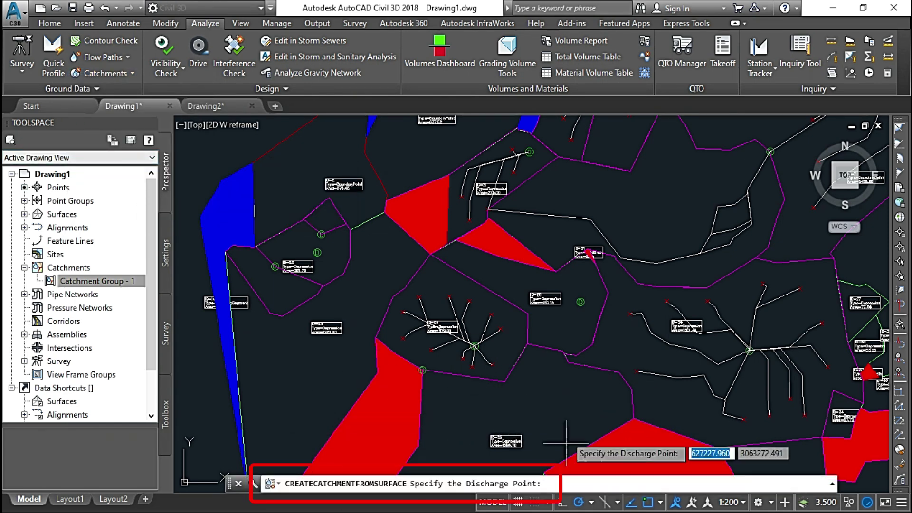
{"action": "scroll", "coordinate": [508, 272], "scroll_direction": "down", "scroll_amount": 3}
{"action": "middle_click_drag", "start_coordinate": [474, 271], "coordinate": [551, 368]}
{"action": "scroll", "coordinate": [650, 280], "scroll_direction": "up", "scroll_amount": 3}
{"action": "middle_click_drag", "start_coordinate": [694, 312], "coordinate": [464, 317]}
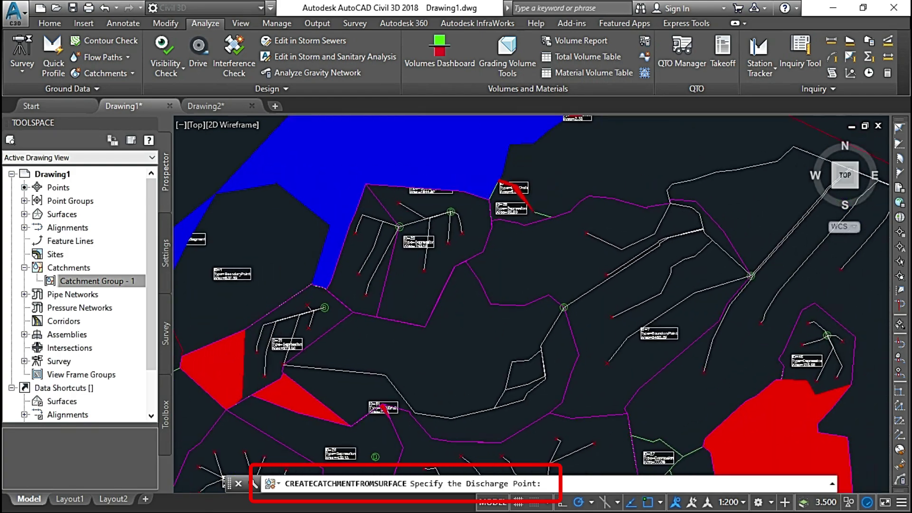
{"action": "middle_click_drag", "start_coordinate": [629, 358], "coordinate": [628, 251]}
{"action": "middle_click_drag", "start_coordinate": [553, 338], "coordinate": [556, 244]}
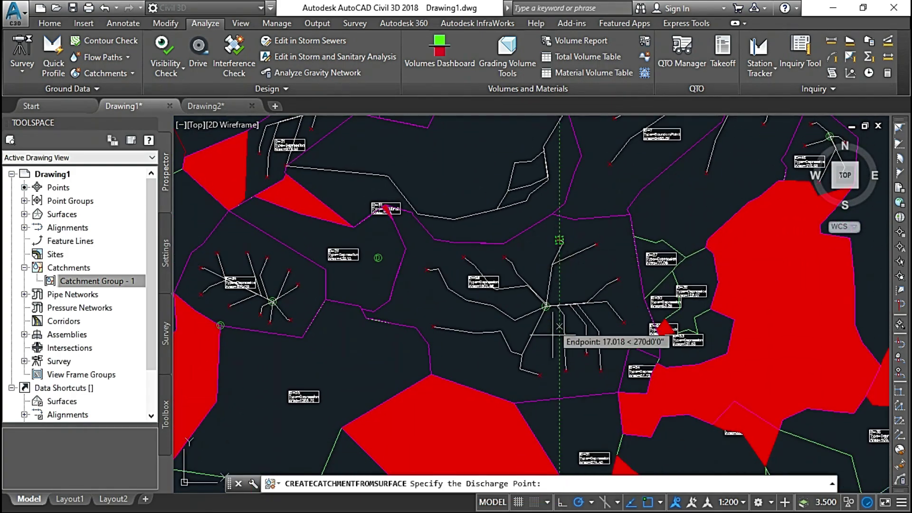
{"action": "scroll", "coordinate": [552, 353], "scroll_direction": "up", "scroll_amount": 2}
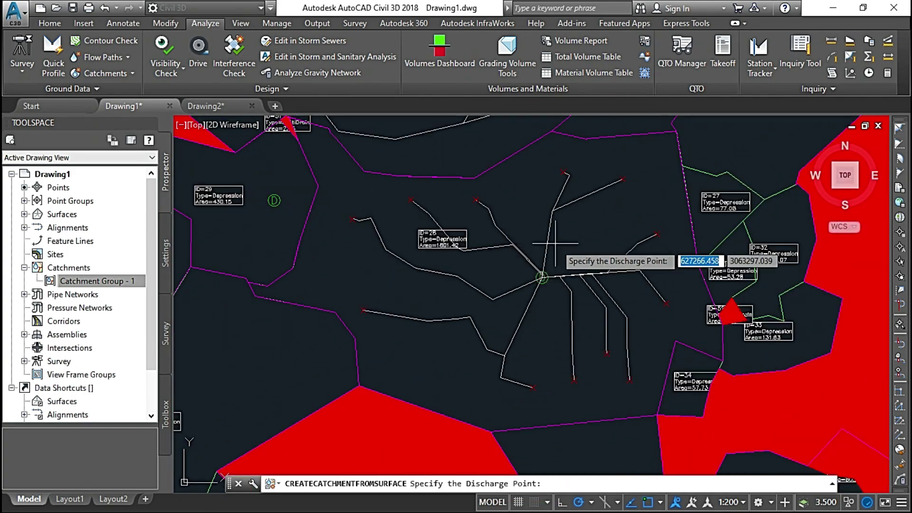
{"action": "left_click", "coordinate": [549, 331]}
- Name the catchment Catchment - 1, assign it to Catchment Group - 1 and use EG as its surface
{"action": "left_click", "coordinate": [414, 44]}
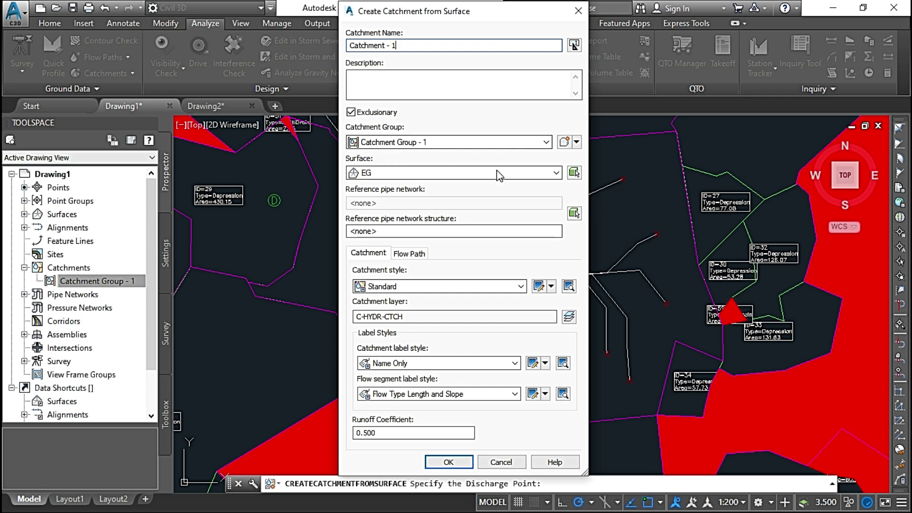
{"action": "left_click", "coordinate": [544, 142]}
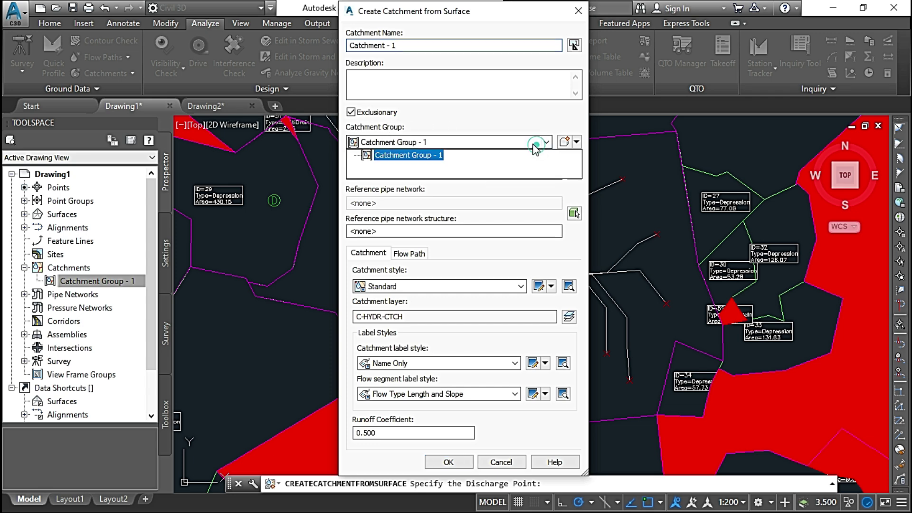
{"action": "left_click", "coordinate": [432, 156]}
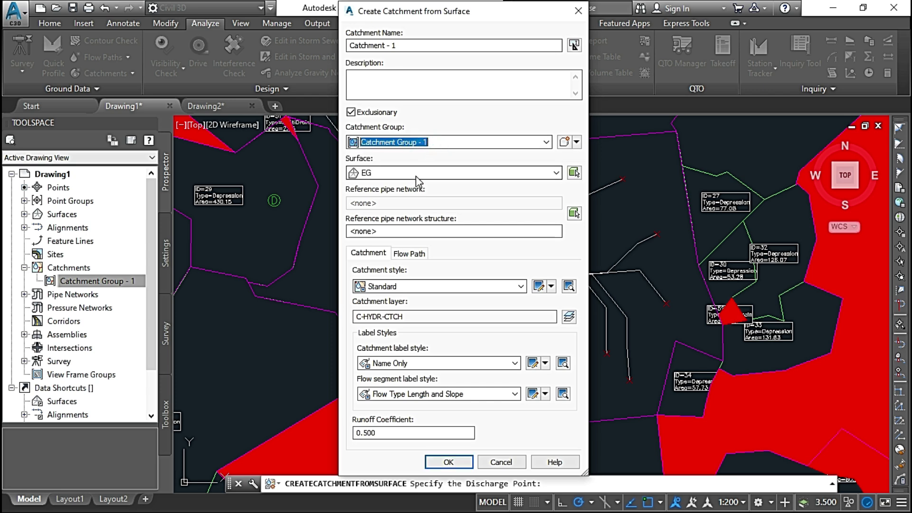
{"action": "left_click", "coordinate": [490, 172]}
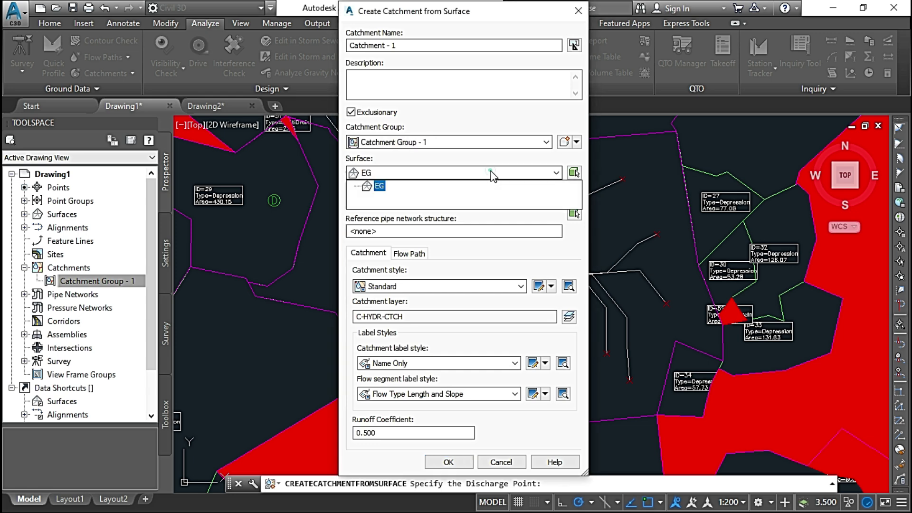
{"action": "left_click", "coordinate": [493, 177]}
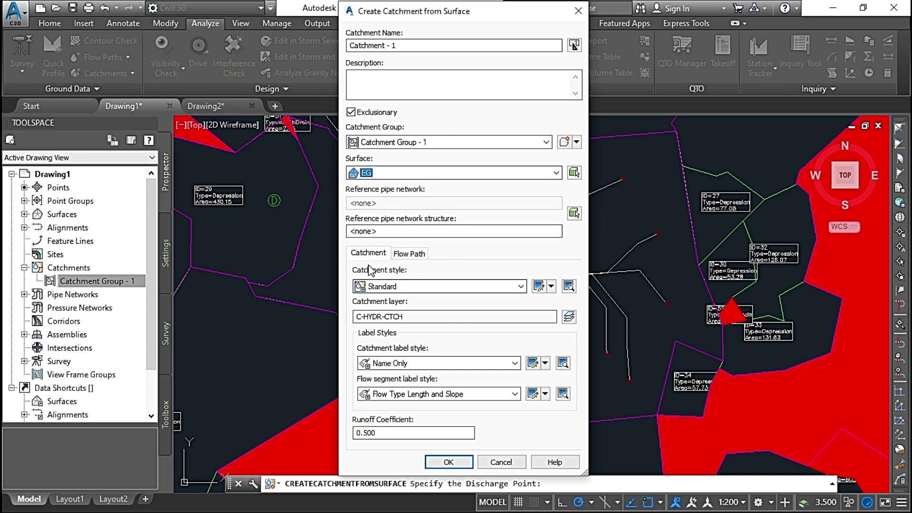
- Create the catchment with Standard style, Name Area and Properties catchment labels, and Flow Type Length and Slope segment labels
{"action": "left_click", "coordinate": [488, 286]}
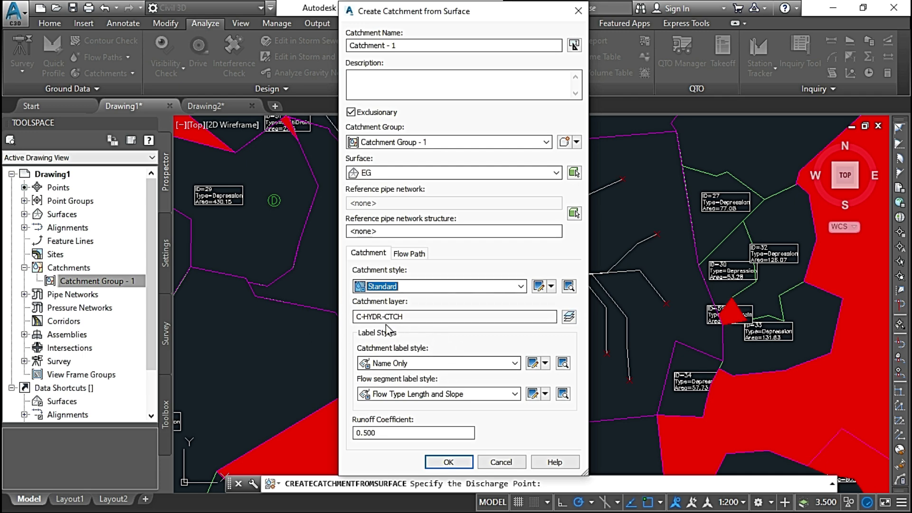
{"action": "left_click", "coordinate": [460, 363]}
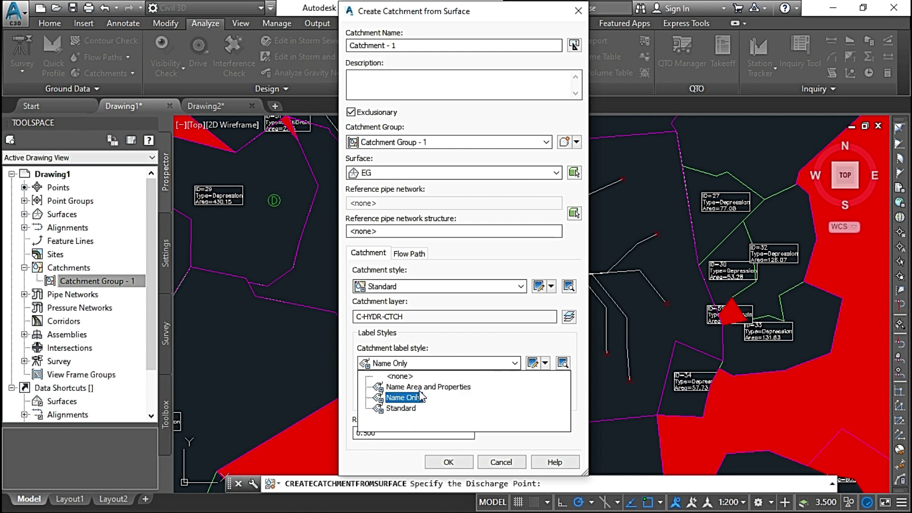
{"action": "left_click", "coordinate": [418, 387]}
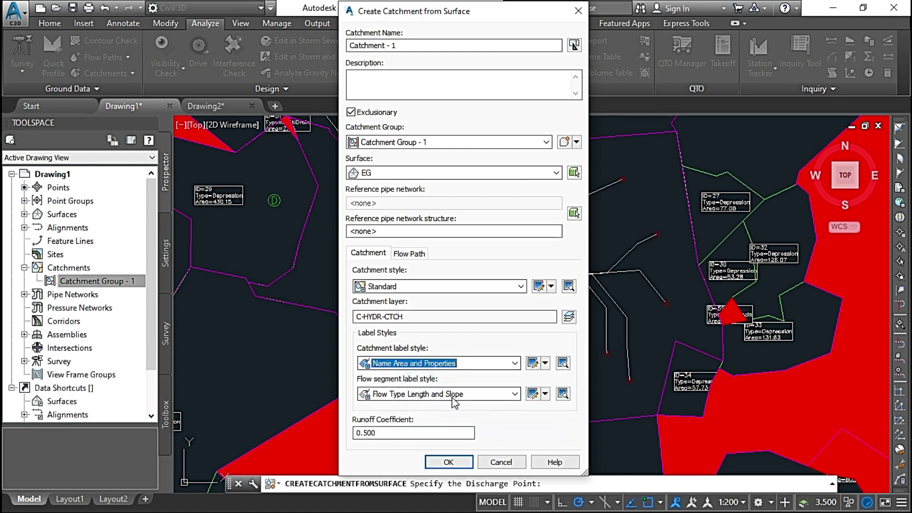
{"action": "left_click", "coordinate": [492, 401]}
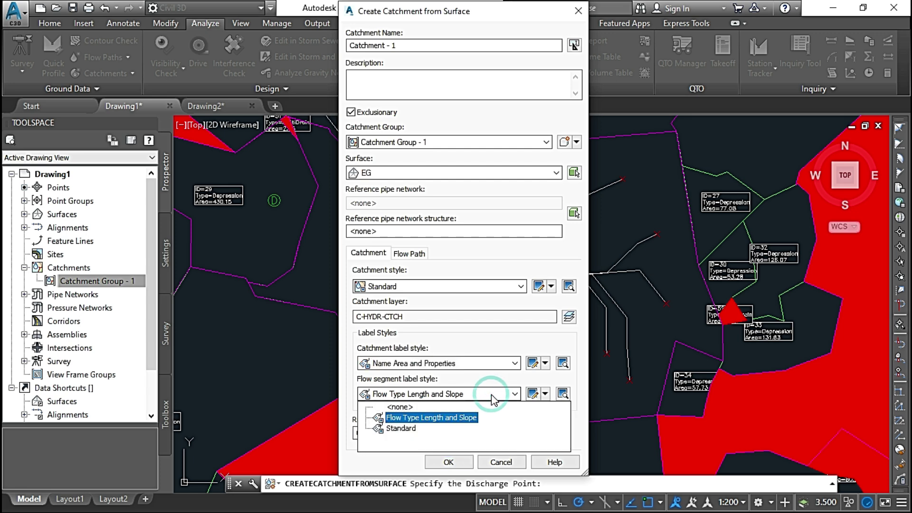
{"action": "left_click", "coordinate": [431, 418]}
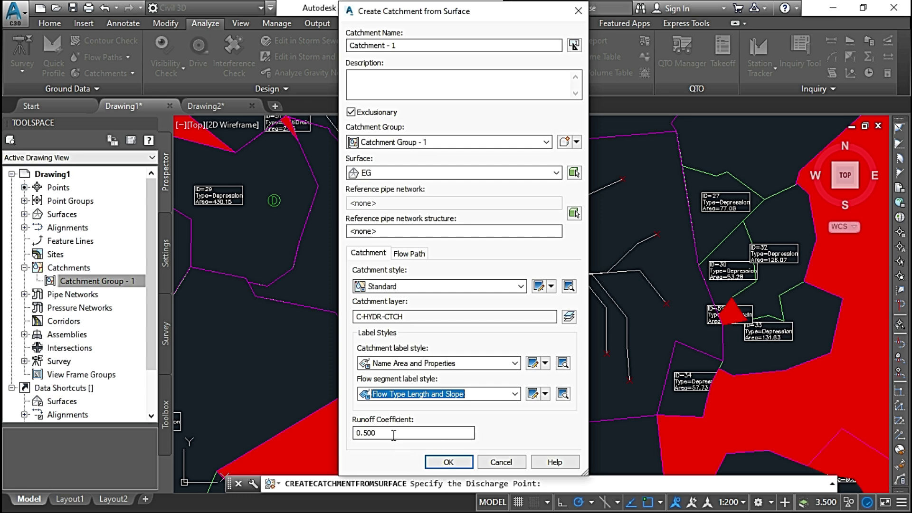
{"action": "left_click", "coordinate": [448, 463]}
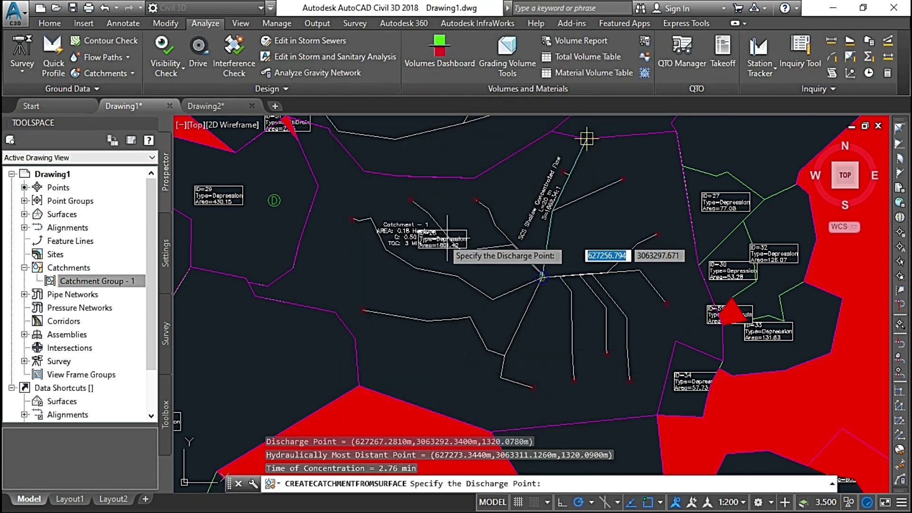
- Examine the Catchment - 1 label and the flow segment label along its flow path in watershed ID=28
{"action": "scroll", "coordinate": [401, 230], "scroll_direction": "up", "scroll_amount": 4}
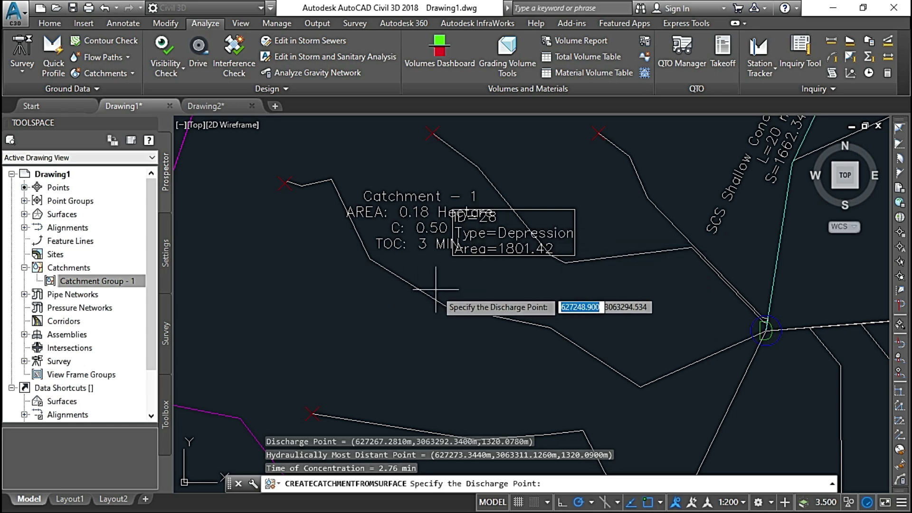
{"action": "scroll", "coordinate": [432, 259], "scroll_direction": "up", "scroll_amount": 2}
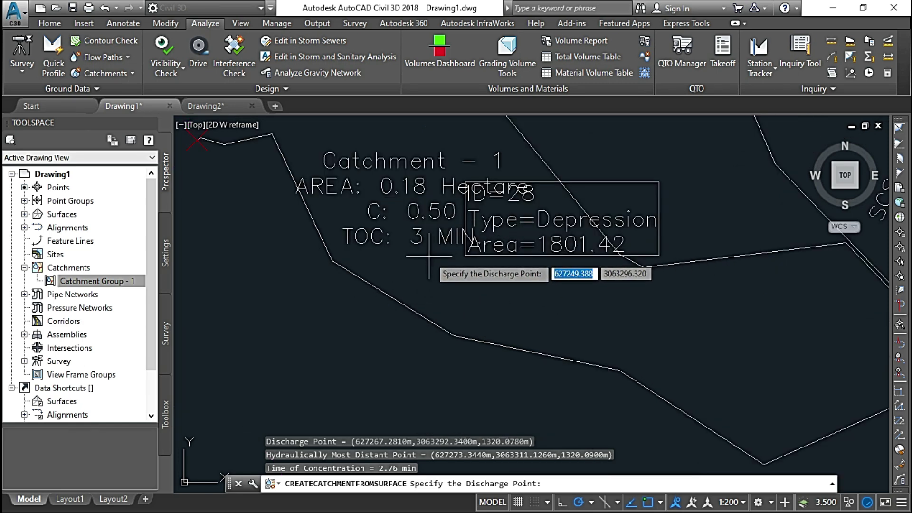
{"action": "scroll", "coordinate": [428, 256], "scroll_direction": "down", "scroll_amount": 2}
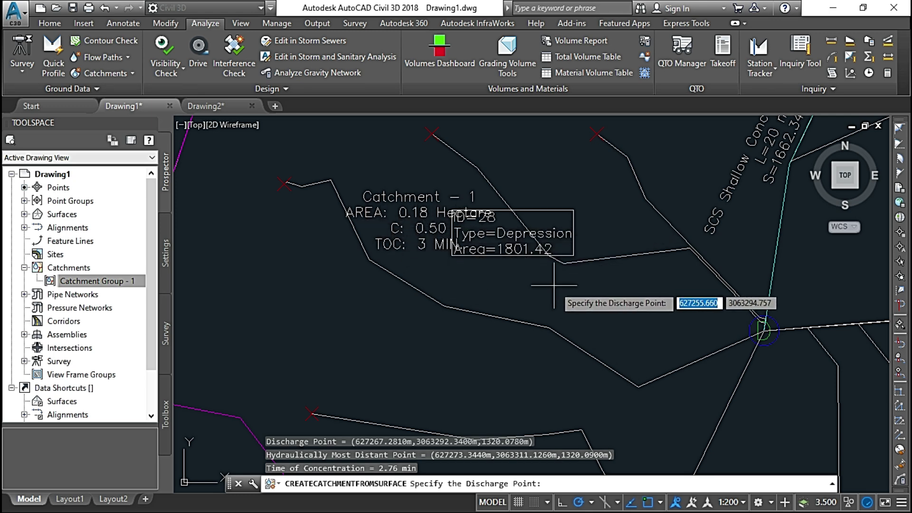
{"action": "scroll", "coordinate": [689, 237], "scroll_direction": "down", "scroll_amount": 2}
{"action": "scroll", "coordinate": [674, 240], "scroll_direction": "up", "scroll_amount": 5}
{"action": "scroll", "coordinate": [589, 237], "scroll_direction": "down", "scroll_amount": 2}
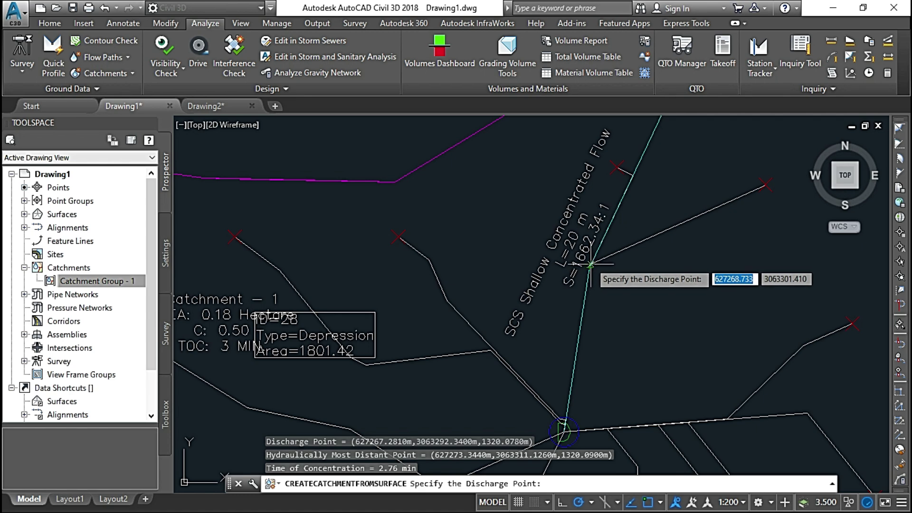
{"action": "scroll", "coordinate": [618, 166], "scroll_direction": "down", "scroll_amount": 3}
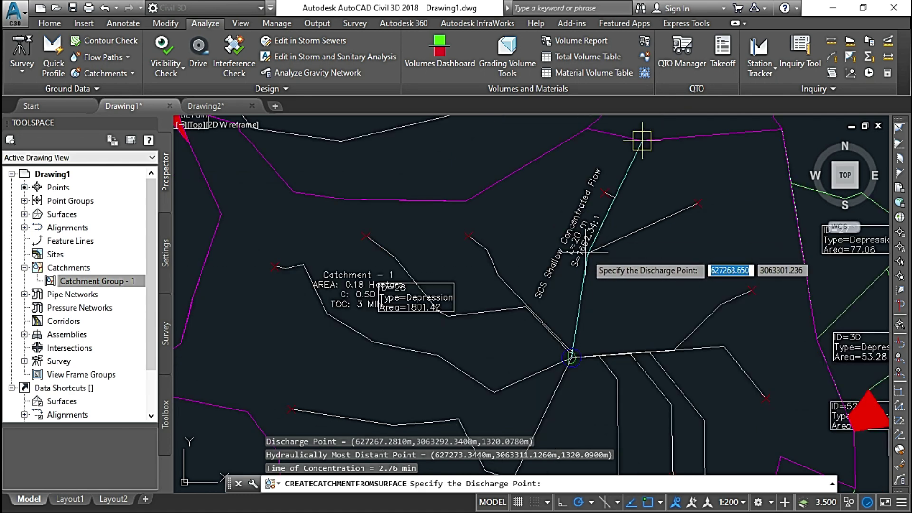
- Place the next discharge point where the flow paths converge on the watershed boundary beside the depression ID=20 label
{"action": "scroll", "coordinate": [641, 213], "scroll_direction": "up", "scroll_amount": 2}
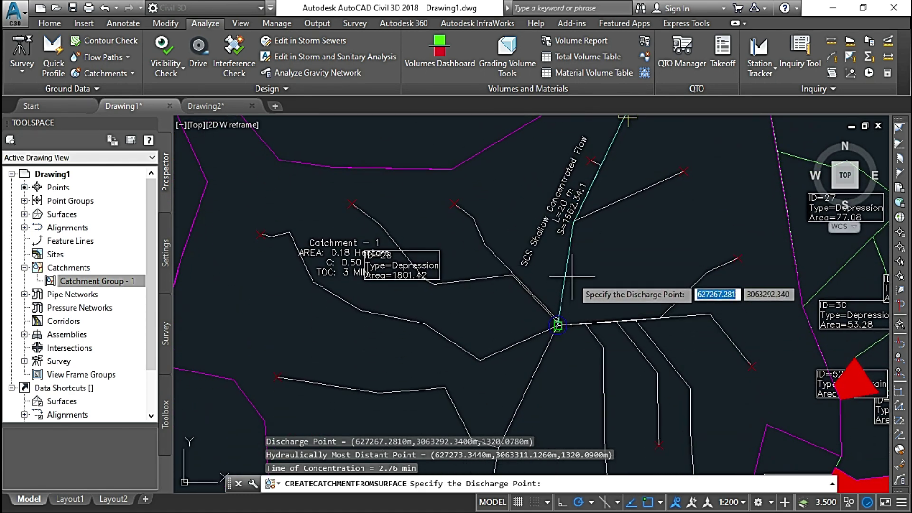
{"action": "middle_click_drag", "start_coordinate": [571, 272], "coordinate": [571, 336]}
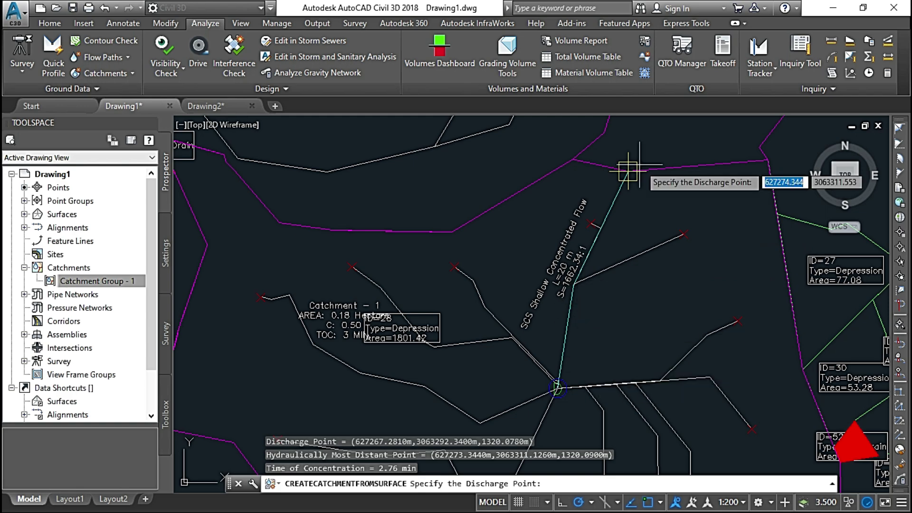
{"action": "middle_click_drag", "start_coordinate": [557, 388], "coordinate": [596, 242]}
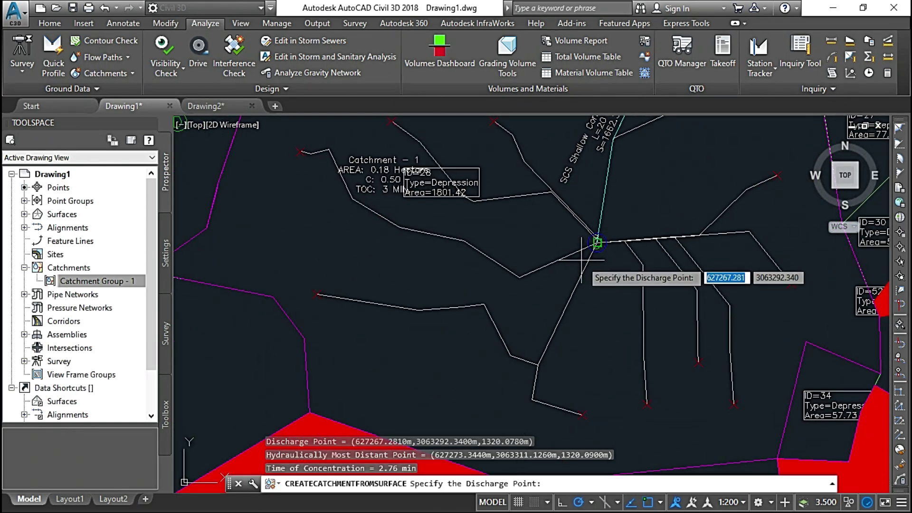
{"action": "scroll", "coordinate": [582, 243], "scroll_direction": "down", "scroll_amount": 6}
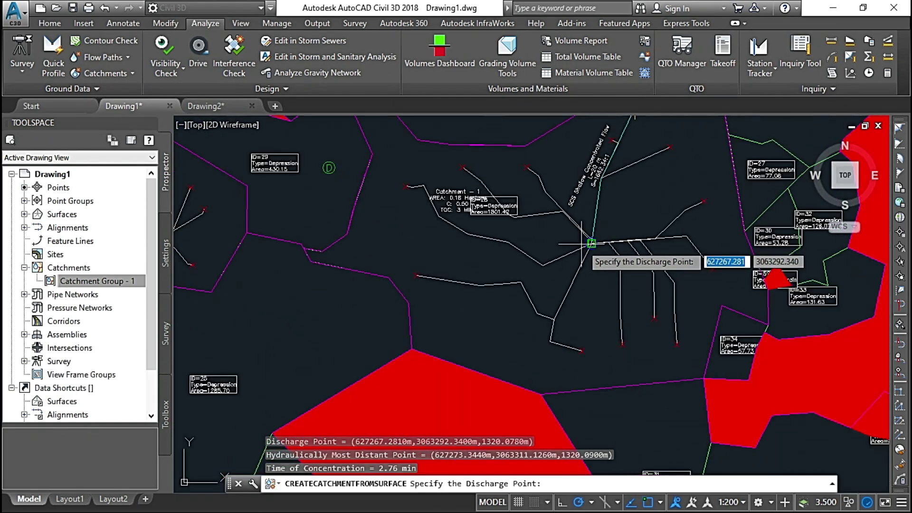
{"action": "middle_click_drag", "start_coordinate": [607, 302], "coordinate": [565, 190]}
{"action": "middle_click_drag", "start_coordinate": [571, 292], "coordinate": [544, 205]}
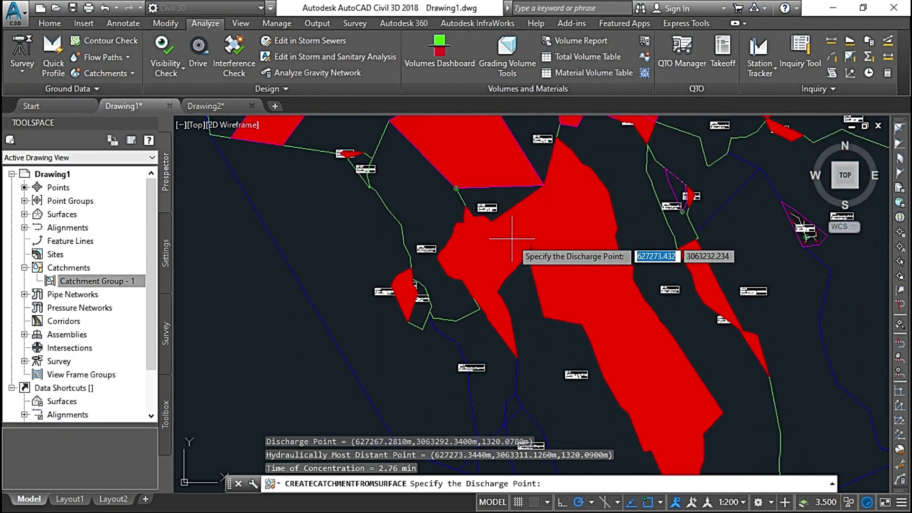
{"action": "mouse_move", "coordinate": [619, 273]}
{"action": "middle_mouse_down"}
{"action": "mouse_move", "coordinate": [517, 364]}
{"action": "mouse_move", "coordinate": [605, 303]}
{"action": "mouse_move", "coordinate": [576, 371]}
{"action": "middle_mouse_up"}
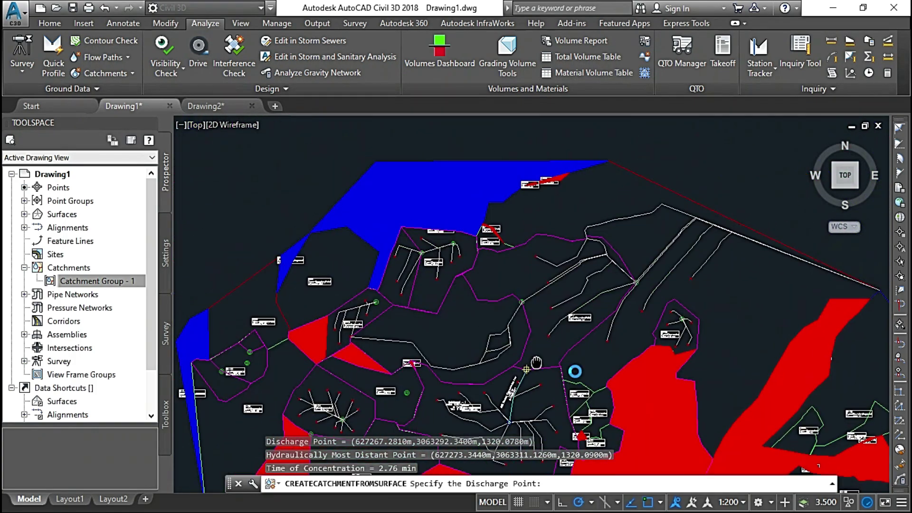
{"action": "scroll", "coordinate": [438, 286], "scroll_direction": "up", "scroll_amount": 6}
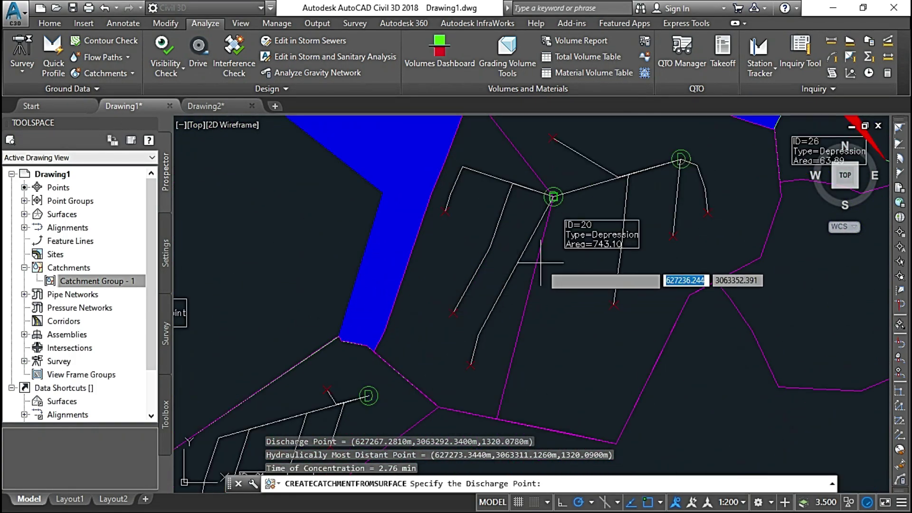
{"action": "left_click", "coordinate": [429, 246]}
- Name the catchment Catchment -2 and set its catchment label style to Name Area and Properties
{"action": "left_click_drag", "start_coordinate": [479, 46], "coordinate": [391, 44]}
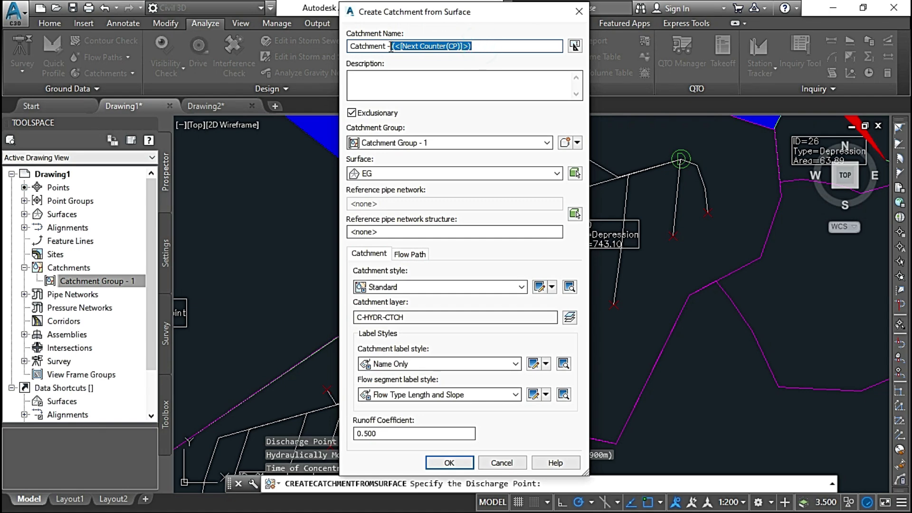
{"action": "type", "text": "2"}
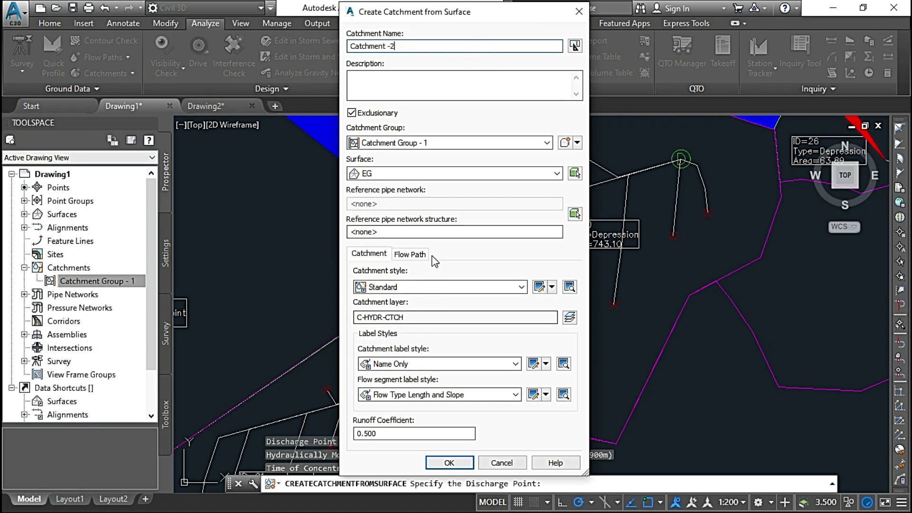
{"action": "left_click", "coordinate": [439, 362]}
{"action": "left_click", "coordinate": [424, 388]}
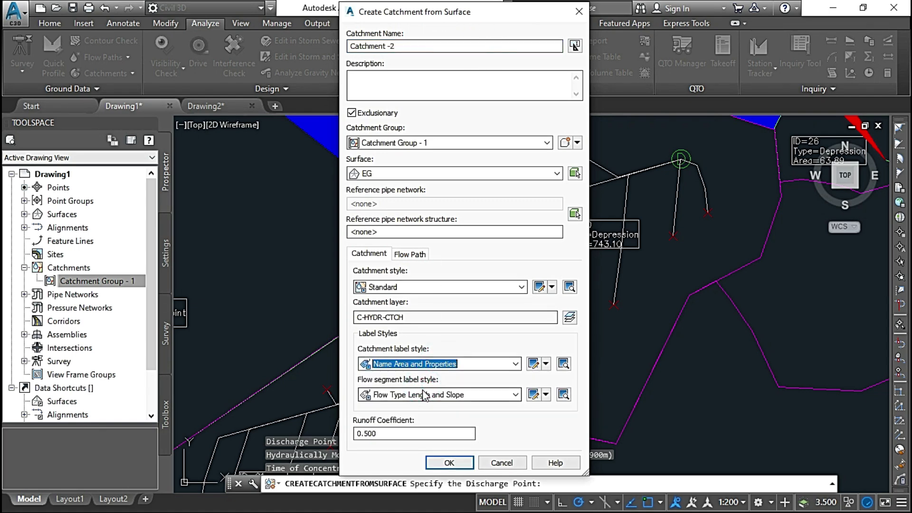
- Edit the Name Area and Properties label's Area component contents and choose square meter as the 2D Area of Catchment unit
{"action": "left_click", "coordinate": [532, 365]}
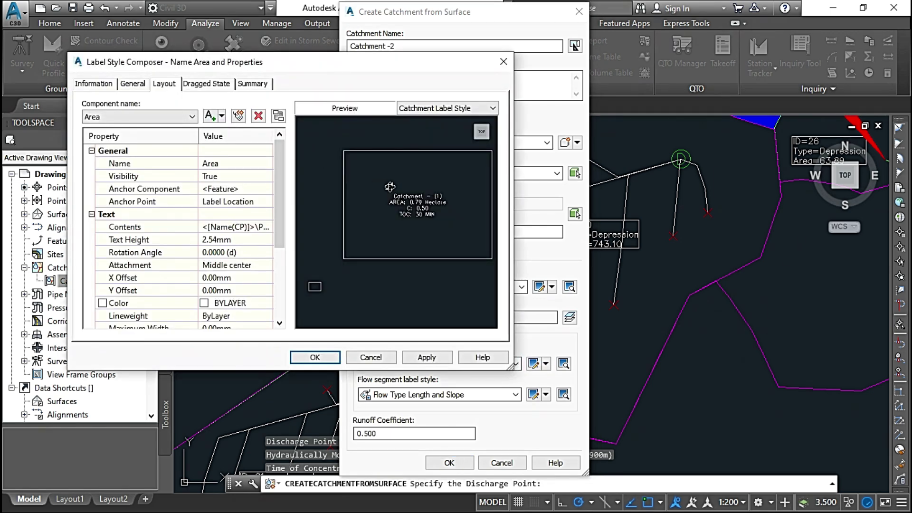
{"action": "left_click", "coordinate": [218, 227]}
{"action": "left_click", "coordinate": [266, 227]}
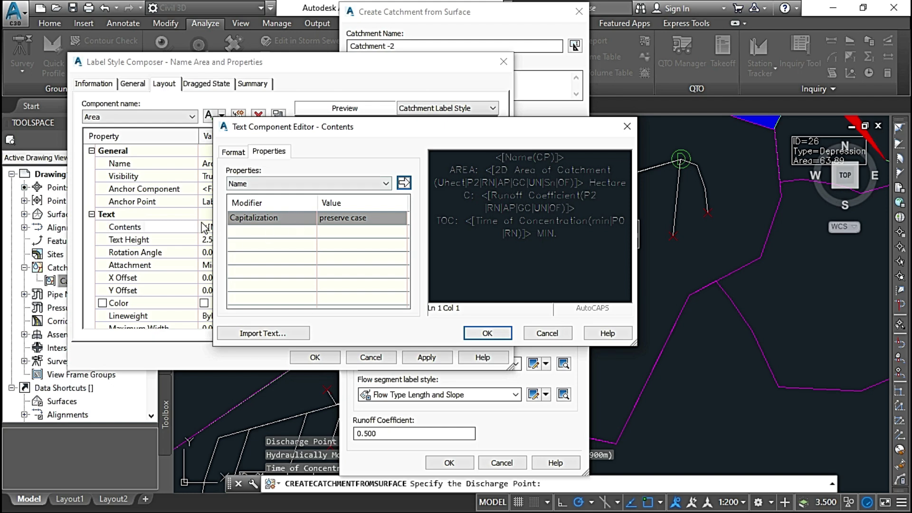
{"action": "left_click", "coordinate": [503, 175]}
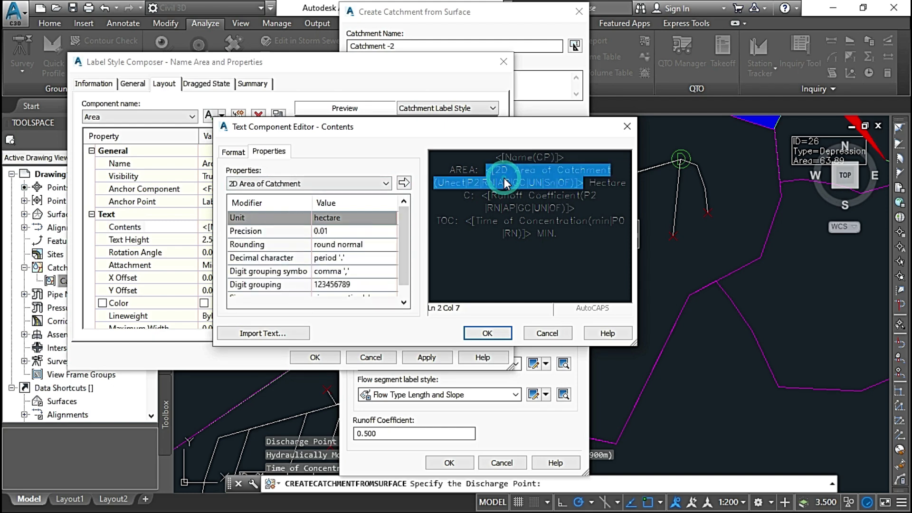
{"action": "left_click", "coordinate": [347, 218]}
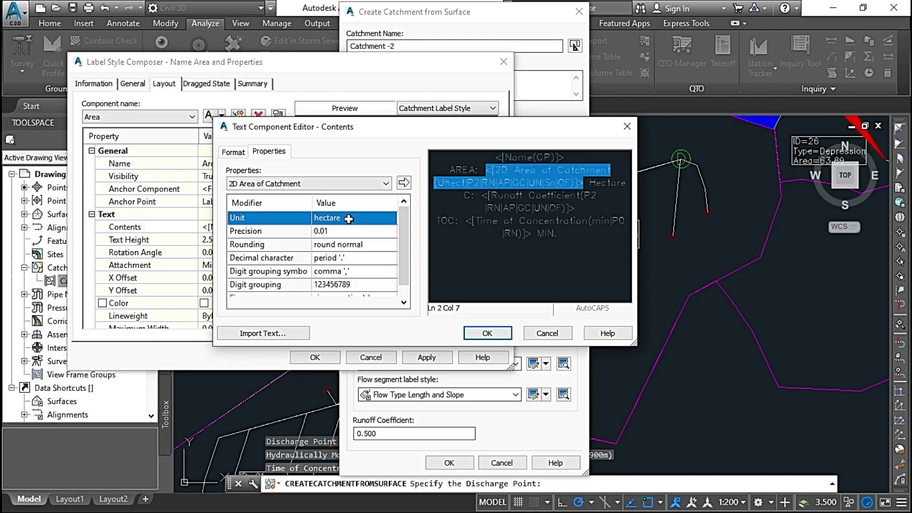
{"action": "left_click", "coordinate": [349, 216]}
{"action": "left_click", "coordinate": [338, 240]}
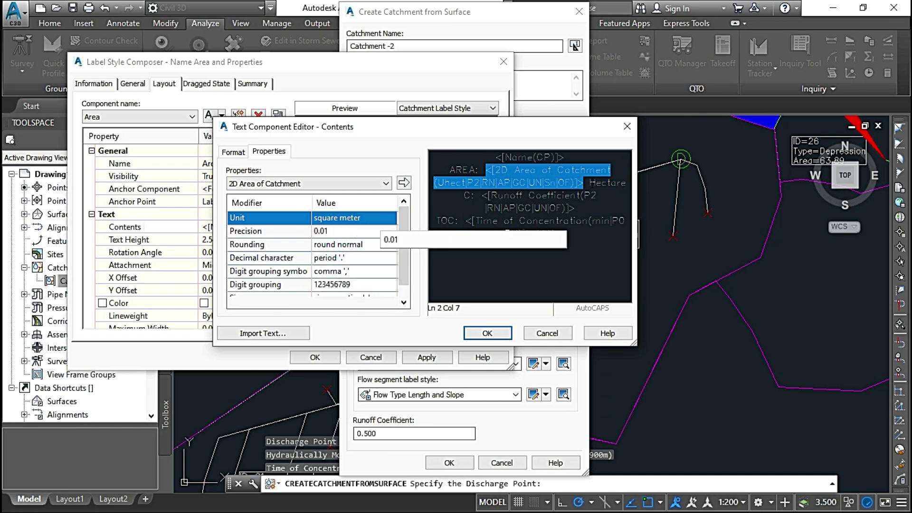
- Replace the Hectare suffix in the label contents with Sq.m and apply the label style change
{"action": "left_click_drag", "start_coordinate": [589, 183], "coordinate": [624, 183]}
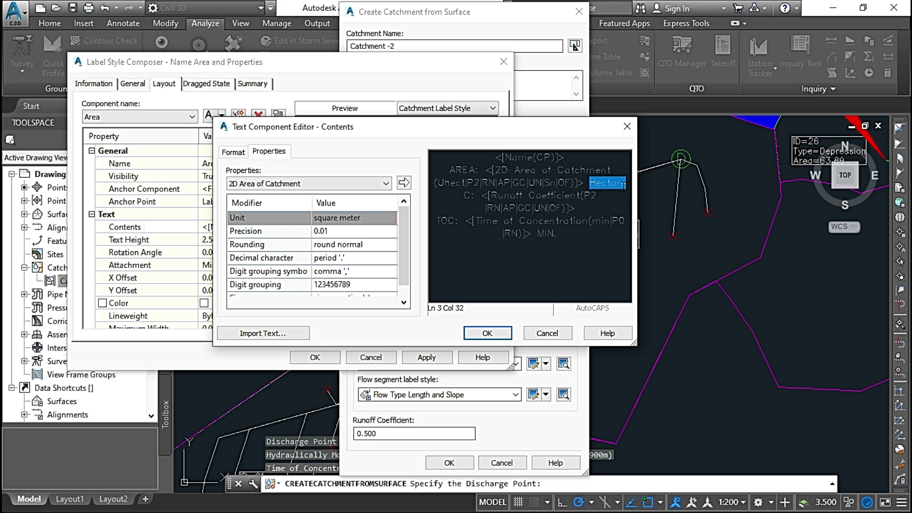
{"action": "type", "text": "Sq.m"}
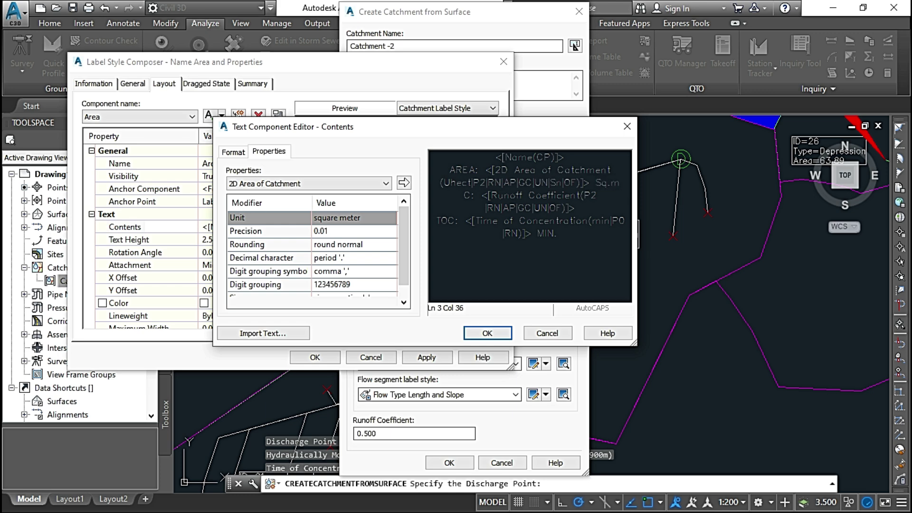
{"action": "left_click", "coordinate": [487, 332]}
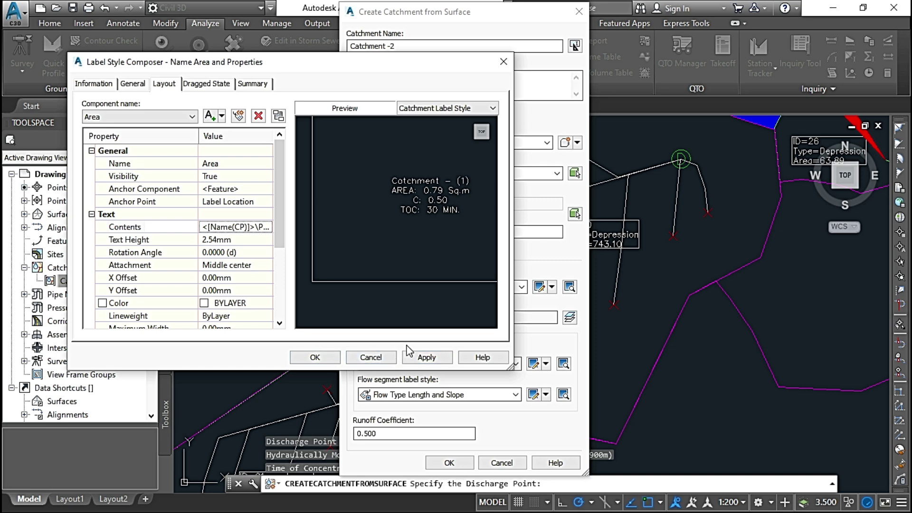
{"action": "left_click", "coordinate": [428, 357]}
{"action": "left_click", "coordinate": [315, 357]}
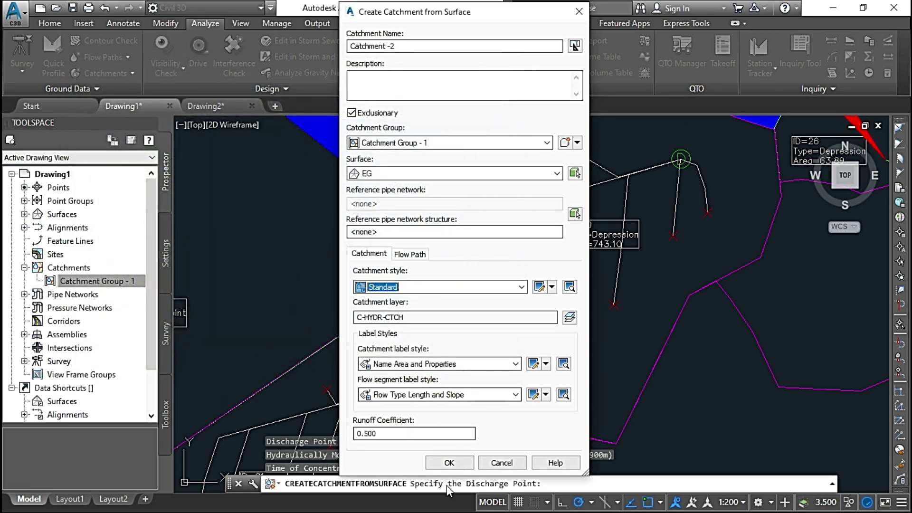
- Create Catchment -2 with the chosen settings and examine its area label and flow path
{"action": "left_click", "coordinate": [449, 462]}
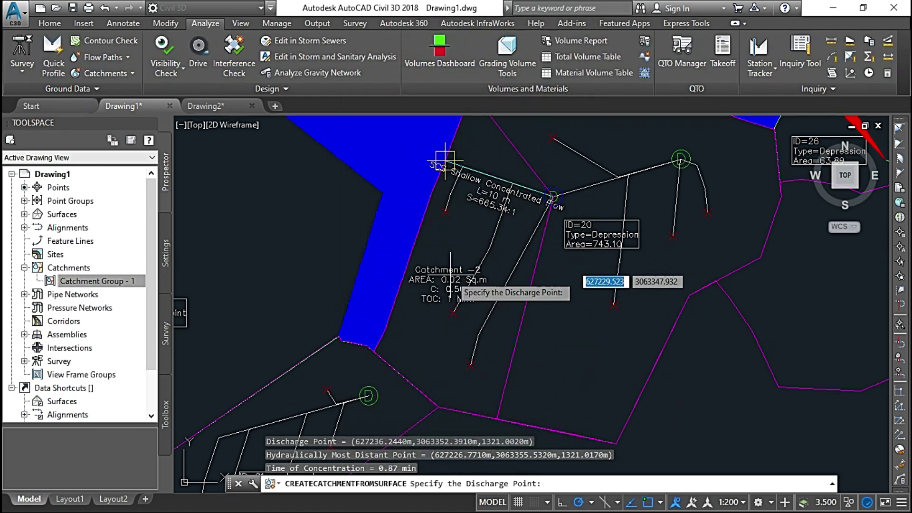
{"action": "scroll", "coordinate": [460, 311], "scroll_direction": "up", "scroll_amount": 5}
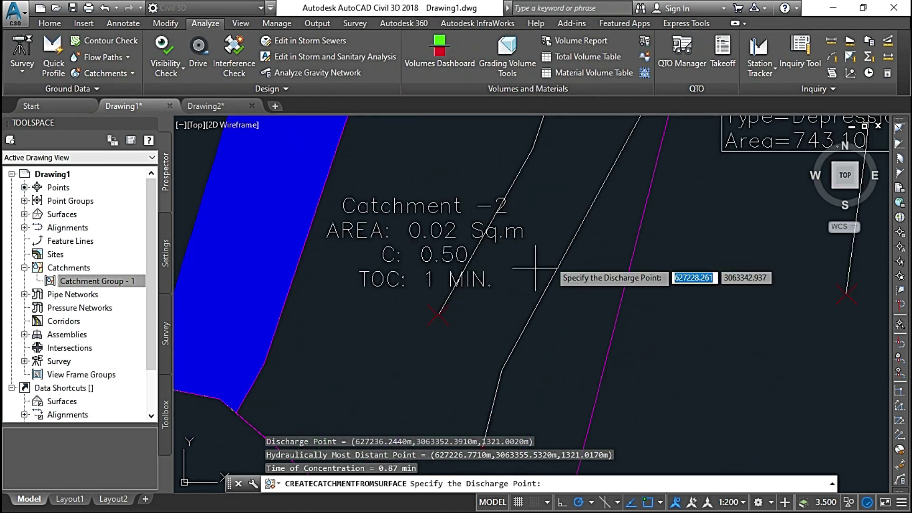
{"action": "scroll", "coordinate": [399, 300], "scroll_direction": "down", "scroll_amount": 2}
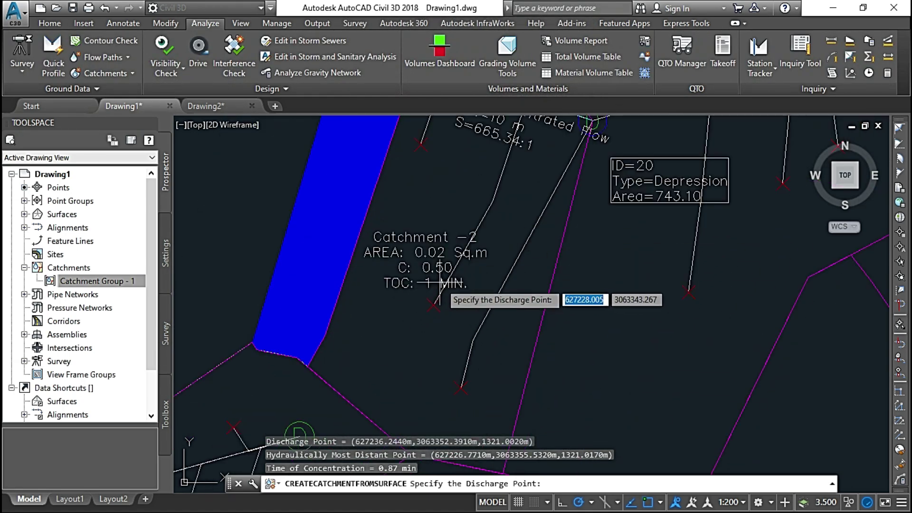
{"action": "scroll", "coordinate": [428, 143], "scroll_direction": "down", "scroll_amount": 2}
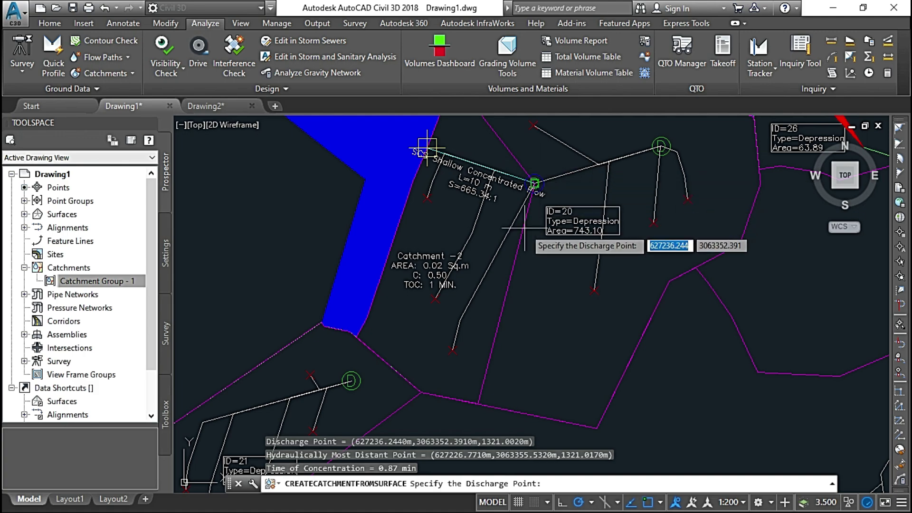
- Place the next discharge point at the downstream end of the flow paths in depression watershed ID=21
{"action": "scroll", "coordinate": [523, 266], "scroll_direction": "down", "scroll_amount": 3}
{"action": "scroll", "coordinate": [617, 233], "scroll_direction": "up", "scroll_amount": 6}
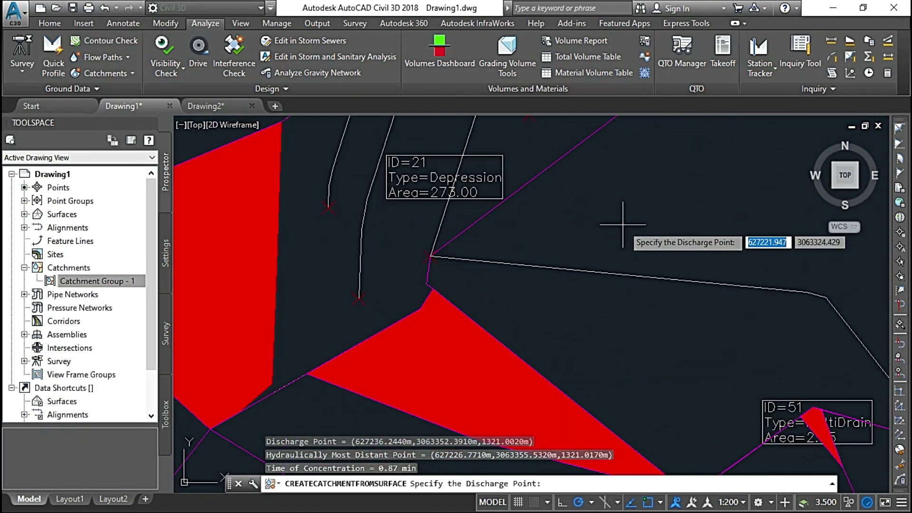
{"action": "left_click", "coordinate": [604, 215]}
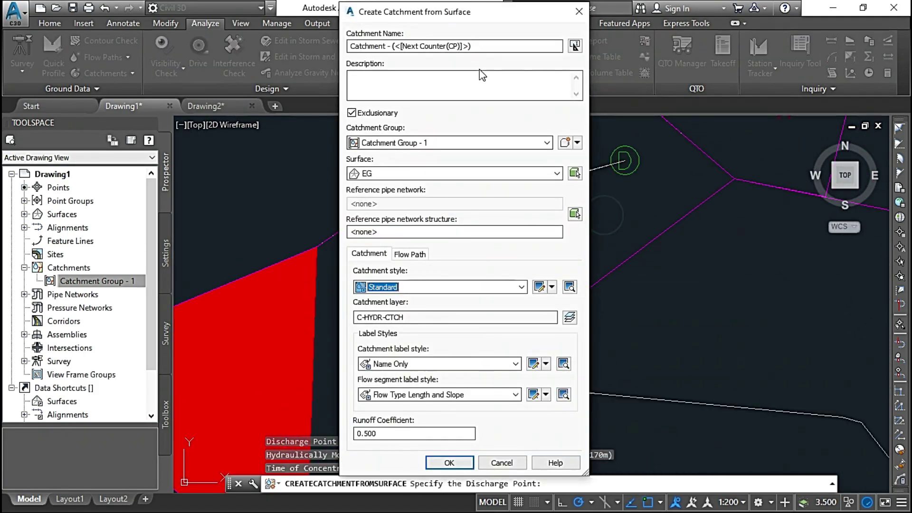
- Name the catchment Catchment - 3 and create it with the Name Area and Properties catchment label style
{"action": "left_click_drag", "start_coordinate": [480, 45], "coordinate": [392, 46]}
{"action": "type", "text": "3"}
{"action": "left_click", "coordinate": [456, 363]}
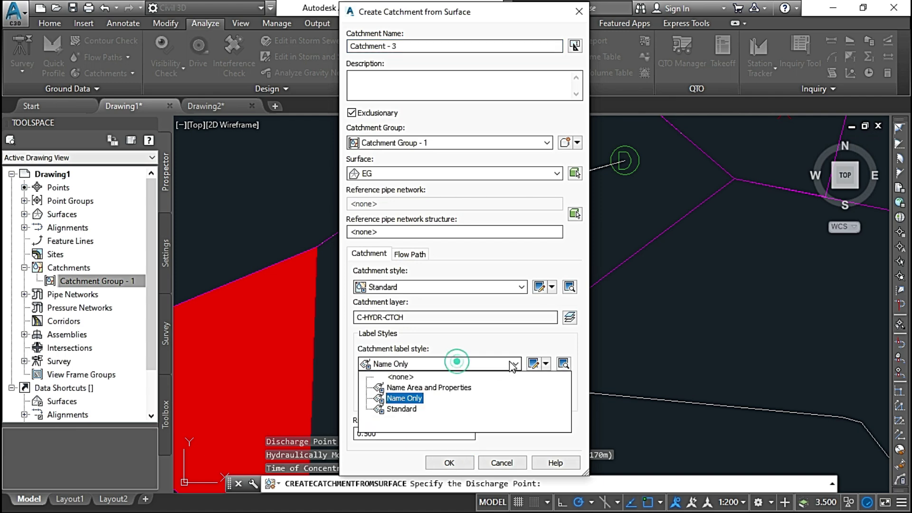
{"action": "left_click", "coordinate": [441, 384]}
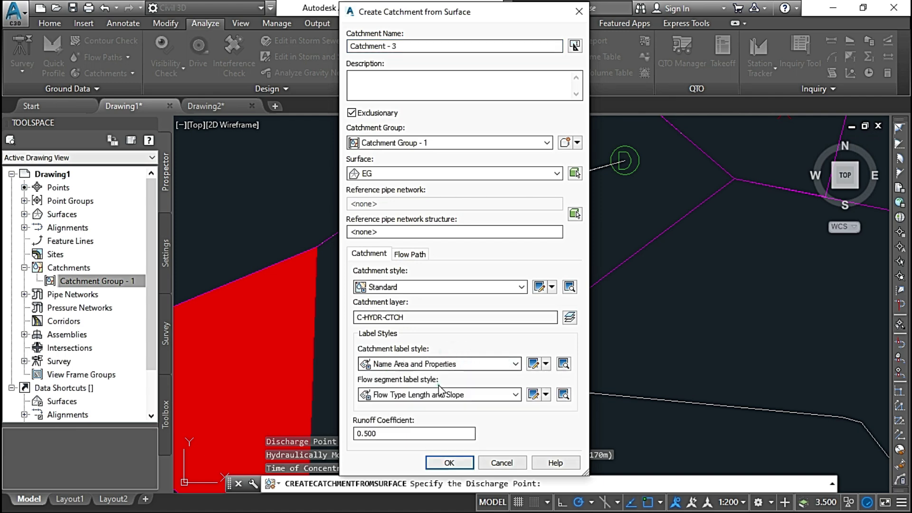
{"action": "left_click", "coordinate": [449, 462]}
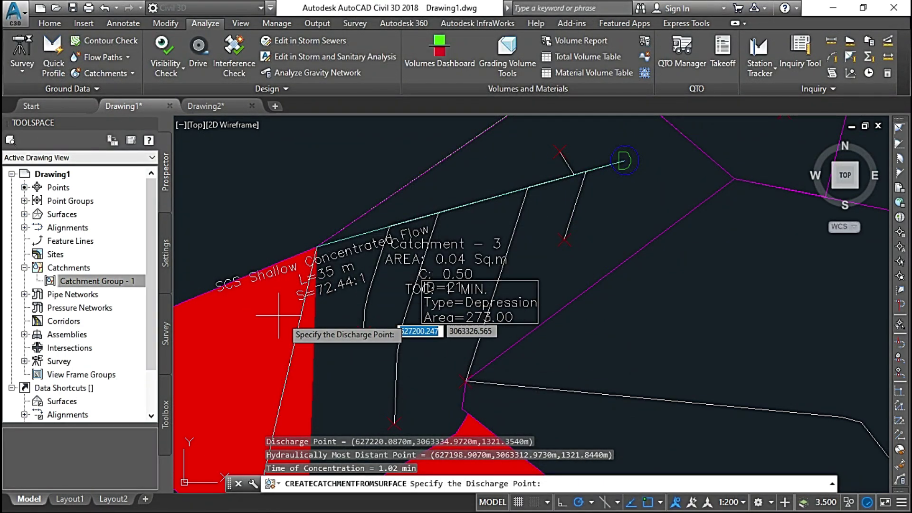
- Check the Catchment - 3 label, and place another discharge point where the flow paths converge in depression watershed ID=24
{"action": "middle_click_drag", "start_coordinate": [378, 339], "coordinate": [381, 290]}
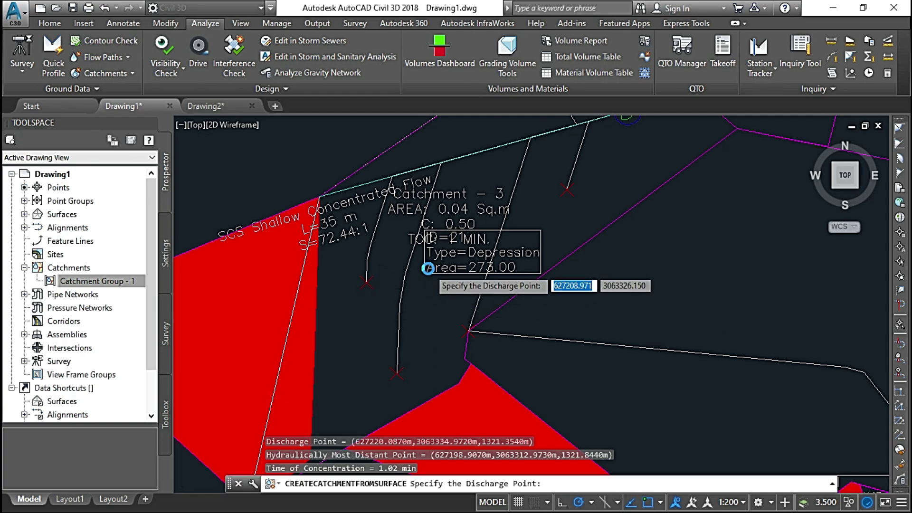
{"action": "scroll", "coordinate": [429, 268], "scroll_direction": "up", "scroll_amount": 2}
{"action": "scroll", "coordinate": [429, 268], "scroll_direction": "down", "scroll_amount": 2}
{"action": "scroll", "coordinate": [438, 312], "scroll_direction": "down", "scroll_amount": 2}
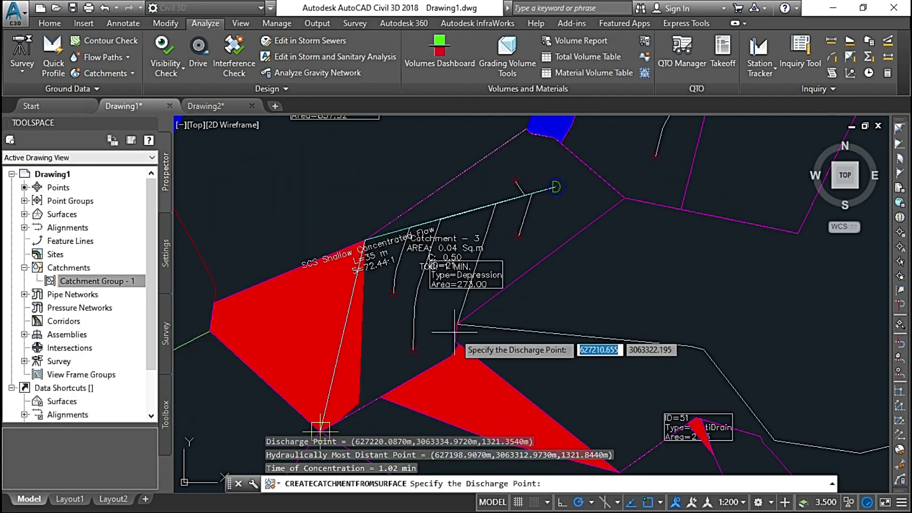
{"action": "middle_click_drag", "start_coordinate": [455, 332], "coordinate": [469, 167]}
{"action": "scroll", "coordinate": [595, 297], "scroll_direction": "down", "scroll_amount": 4}
{"action": "middle_click_drag", "start_coordinate": [774, 444], "coordinate": [644, 305]}
{"action": "left_click_drag", "start_coordinate": [645, 305], "coordinate": [652, 243]}
{"action": "scroll", "coordinate": [384, 224], "scroll_direction": "up", "scroll_amount": 4}
{"action": "middle_click_drag", "start_coordinate": [387, 224], "coordinate": [462, 370]}
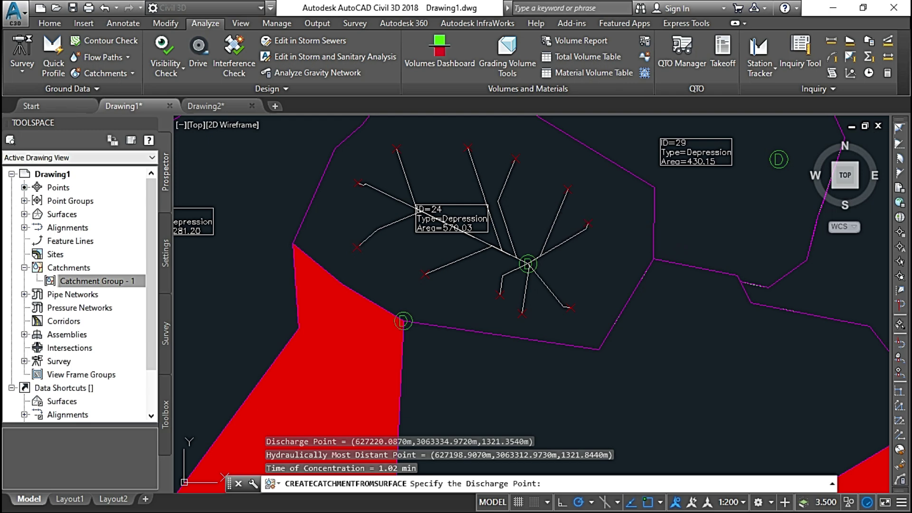
{"action": "left_click", "coordinate": [528, 199]}
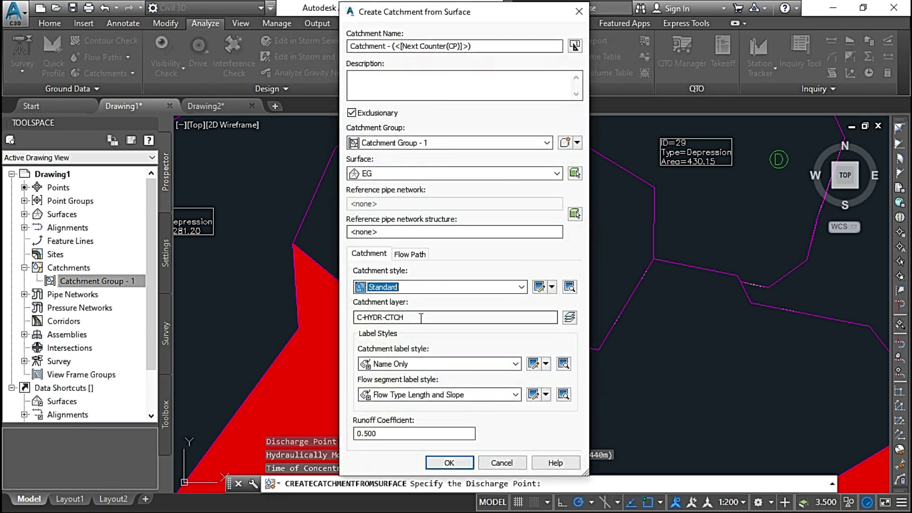
- Name the catchment Catchment - (4 and set both the catchment and flow segment label styles to Standard
{"action": "left_click_drag", "start_coordinate": [476, 45], "coordinate": [395, 48]}
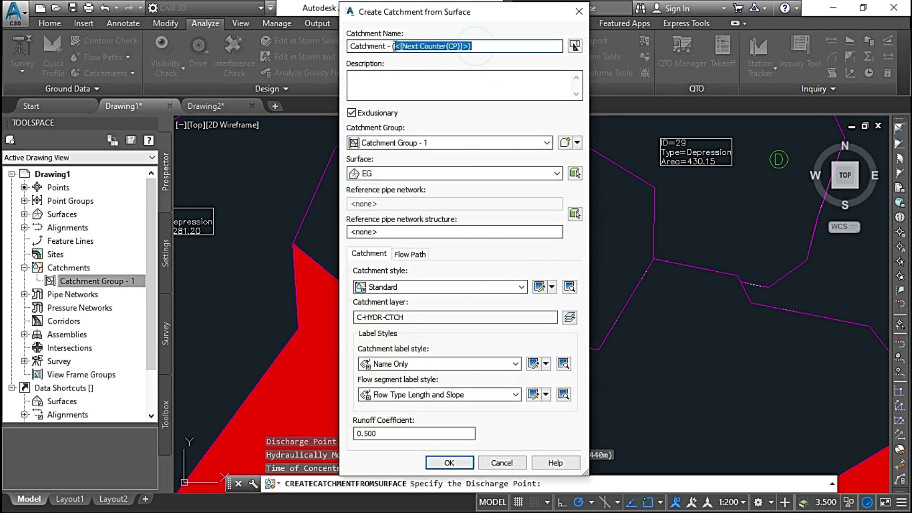
{"action": "type", "text": "4"}
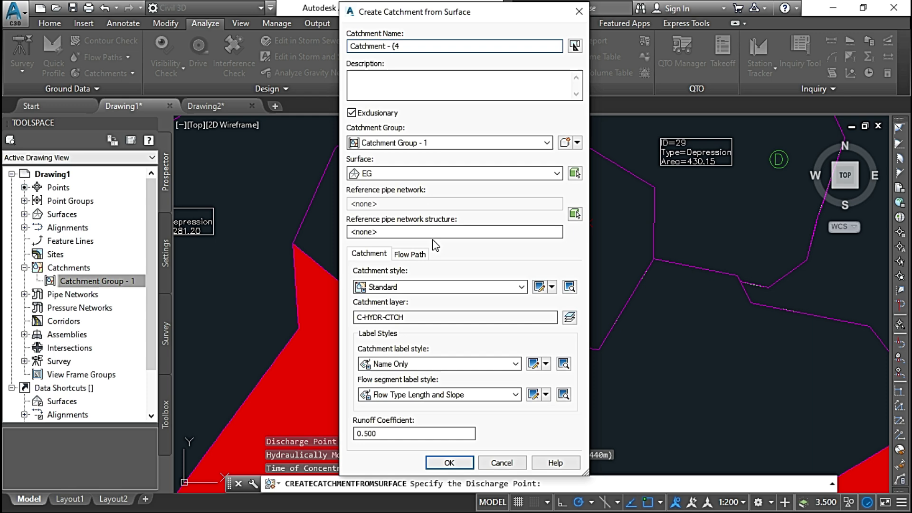
{"action": "left_click", "coordinate": [451, 364]}
{"action": "left_click", "coordinate": [401, 409]}
{"action": "left_click", "coordinate": [442, 395]}
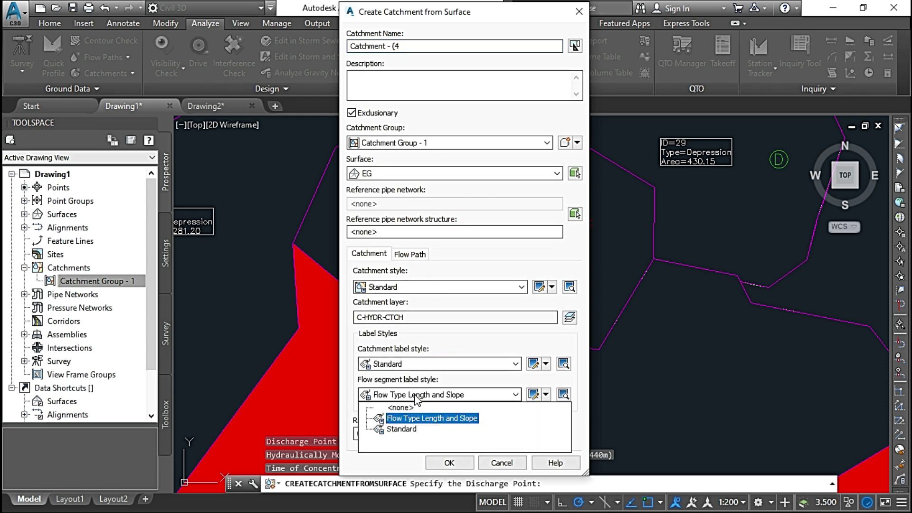
{"action": "left_click", "coordinate": [401, 429]}
- Set the runoff coefficient to 1, create the catchment and check its label beside depression watershed ID=24
{"action": "left_click_drag", "start_coordinate": [391, 433], "coordinate": [327, 424]}
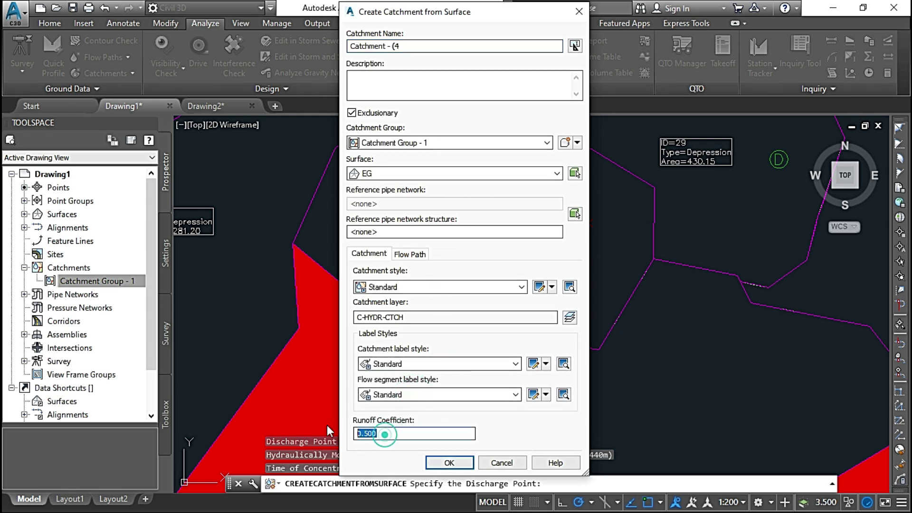
{"action": "type", "text": "1"}
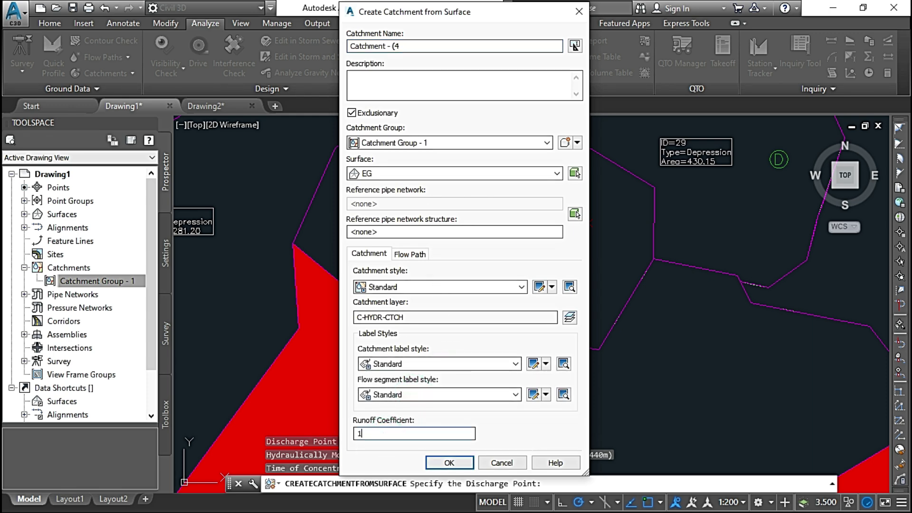
{"action": "left_click", "coordinate": [449, 463]}
{"action": "scroll", "coordinate": [425, 268], "scroll_direction": "up", "scroll_amount": 2}
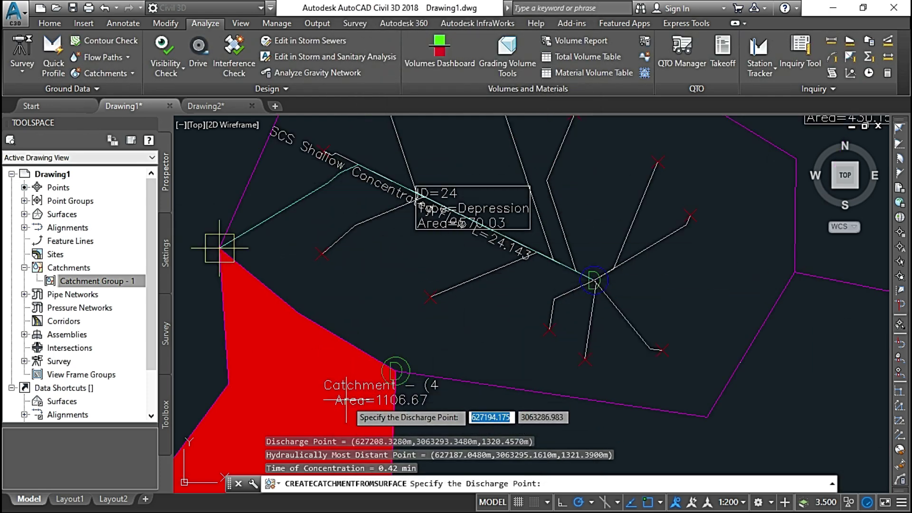
- Place the next discharge point where the flow paths converge in depression watershed ID=42
{"action": "scroll", "coordinate": [580, 318], "scroll_direction": "down", "scroll_amount": 5}
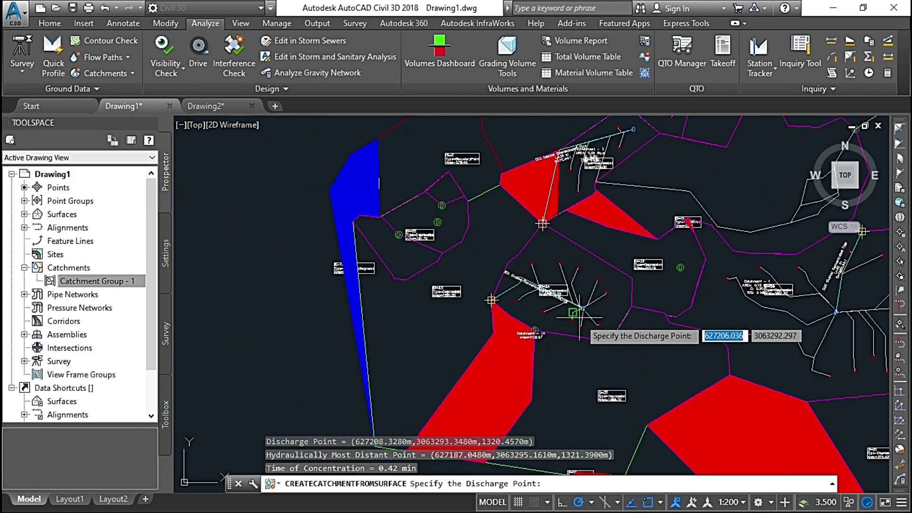
{"action": "scroll", "coordinate": [580, 313], "scroll_direction": "up", "scroll_amount": 5}
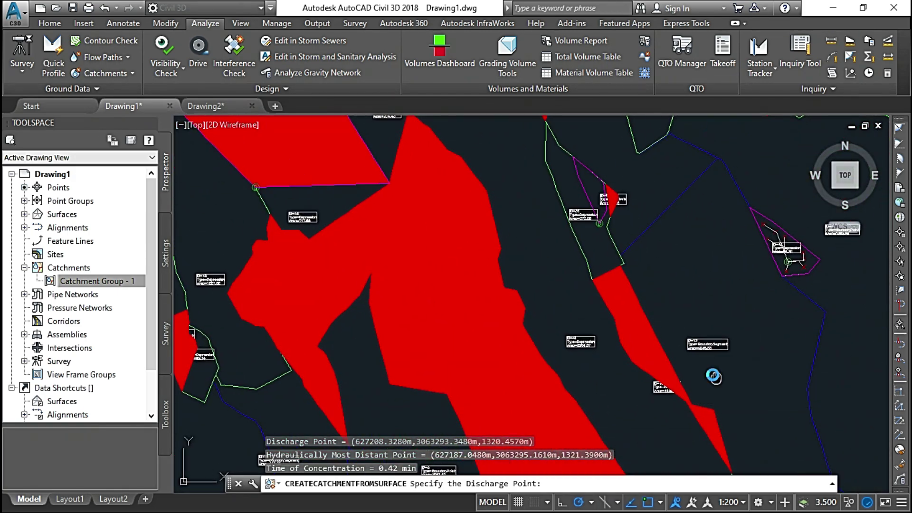
{"action": "scroll", "coordinate": [641, 304], "scroll_direction": "up", "scroll_amount": 6}
{"action": "left_click", "coordinate": [674, 263]}
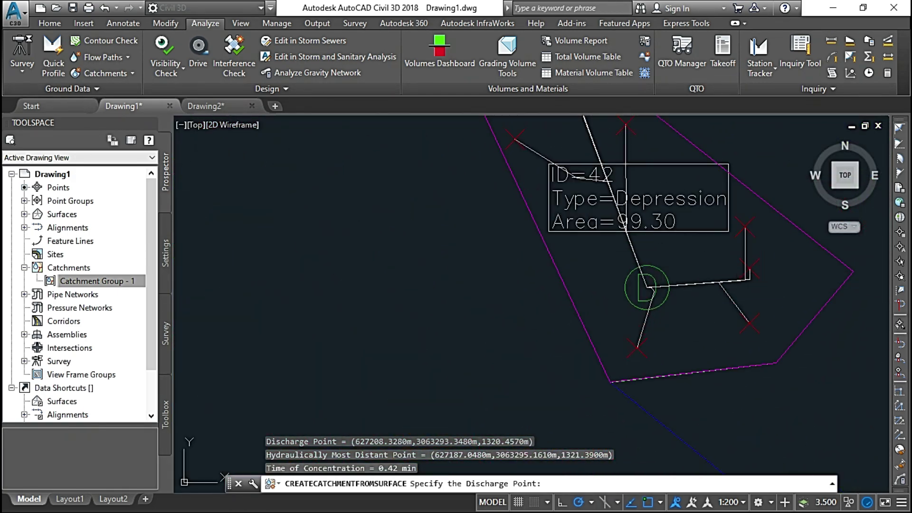
- Name the catchment Catchment - 6, give it the Standard catchment label style, create it and end catchment creation
{"action": "left_click", "coordinate": [456, 362]}
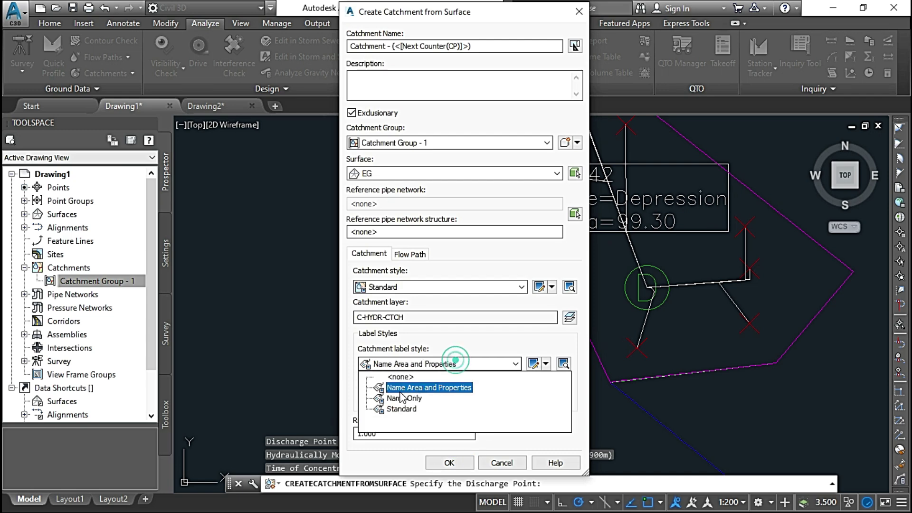
{"action": "left_click", "coordinate": [401, 410]}
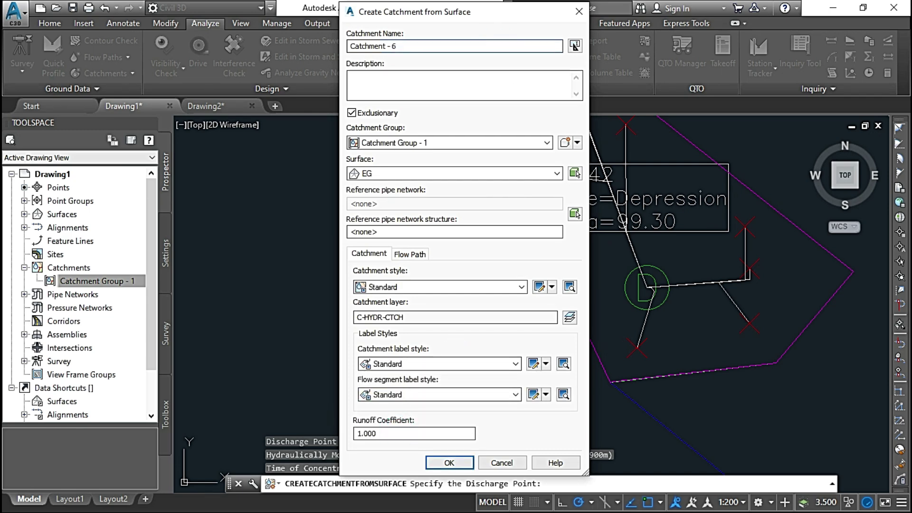
{"action": "left_click", "coordinate": [464, 461]}
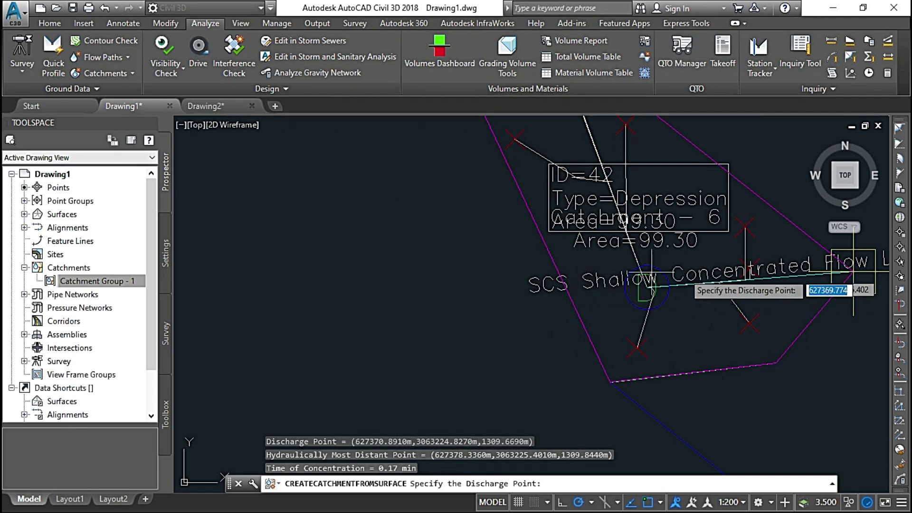
{"action": "mouse_move", "coordinate": [568, 246]}
{"action": "middle_mouse_down"}
{"action": "mouse_move", "coordinate": [610, 352]}
{"action": "mouse_move", "coordinate": [562, 258]}
{"action": "mouse_move", "coordinate": [617, 273]}
{"action": "middle_mouse_up"}
{"action": "key", "text": "Return"}
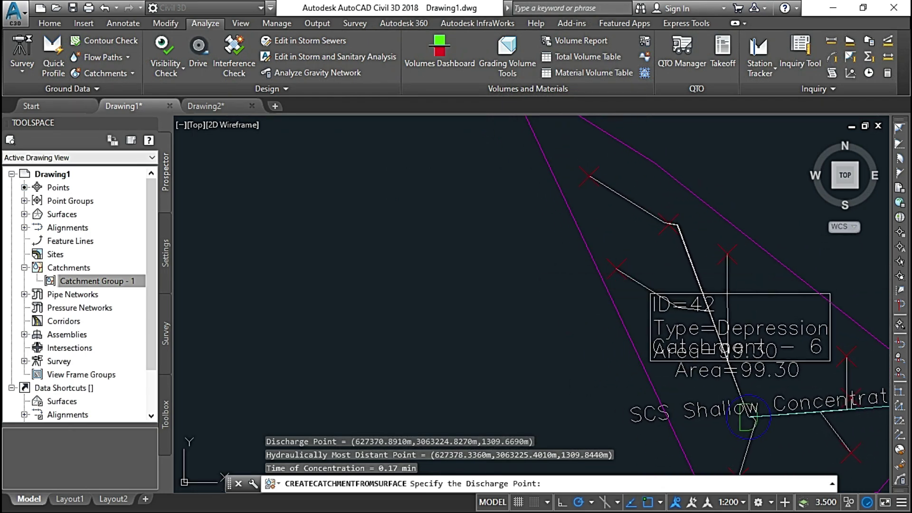
- Set the annotation scale to 1:75 and check the Catchment - 6 label
{"action": "left_click", "coordinate": [716, 505]}
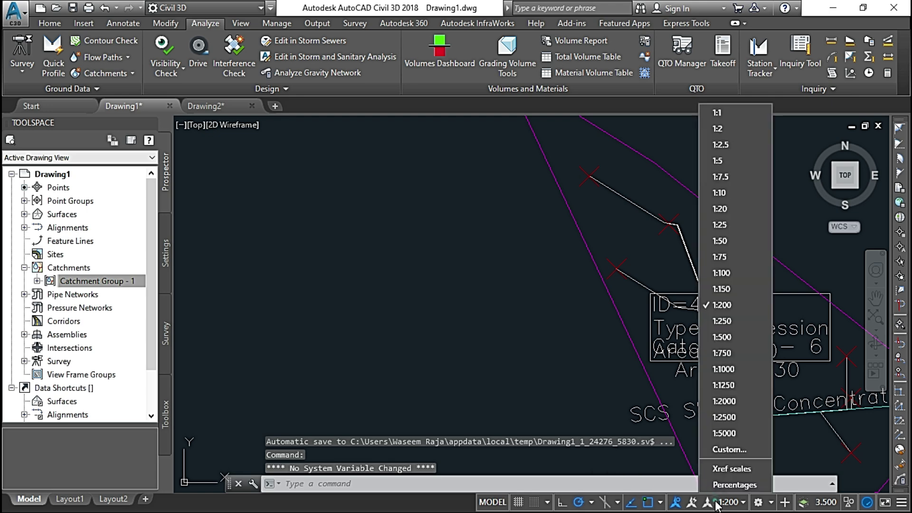
{"action": "left_click", "coordinate": [719, 256]}
{"action": "scroll", "coordinate": [728, 320], "scroll_direction": "down", "scroll_amount": 3}
{"action": "scroll", "coordinate": [729, 354], "scroll_direction": "up", "scroll_amount": 5}
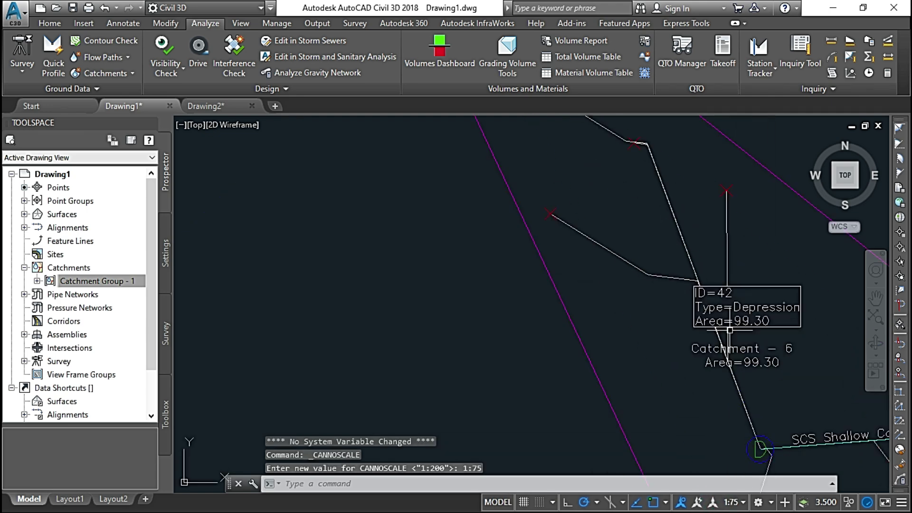
{"action": "scroll", "coordinate": [729, 353], "scroll_direction": "down", "scroll_amount": 6}
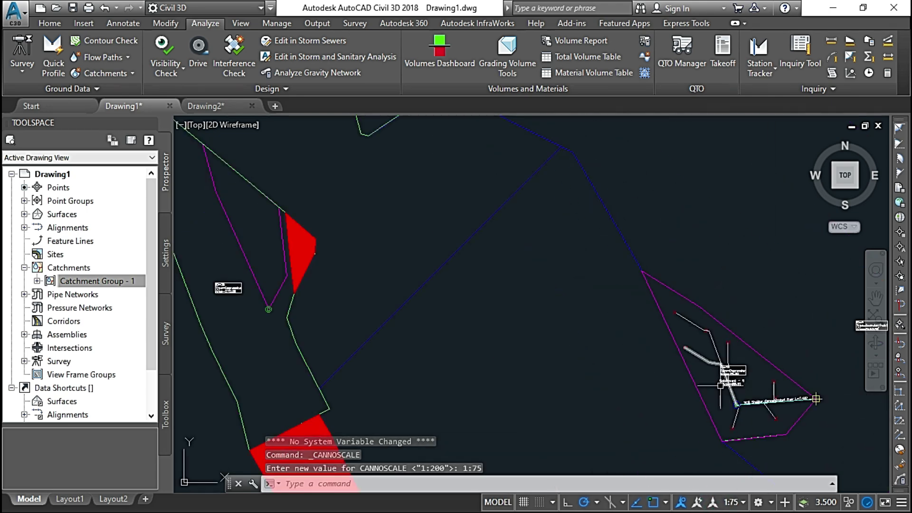
- Examine the Catchment - 3 label and its flow segment label in depression watershed ID=21
{"action": "middle_click_drag", "start_coordinate": [804, 435], "coordinate": [576, 414]}
{"action": "scroll", "coordinate": [546, 409], "scroll_direction": "down", "scroll_amount": 3}
{"action": "scroll", "coordinate": [480, 397], "scroll_direction": "up", "scroll_amount": 4}
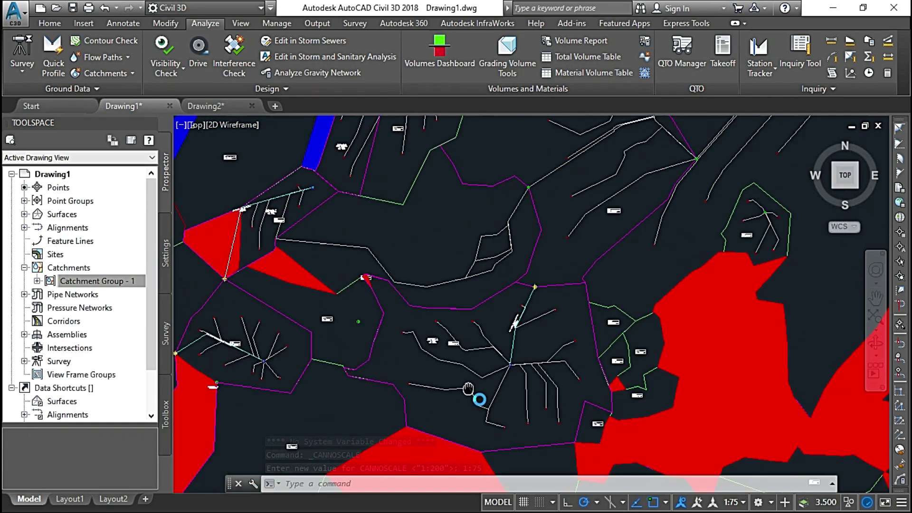
{"action": "scroll", "coordinate": [428, 311], "scroll_direction": "up", "scroll_amount": 8}
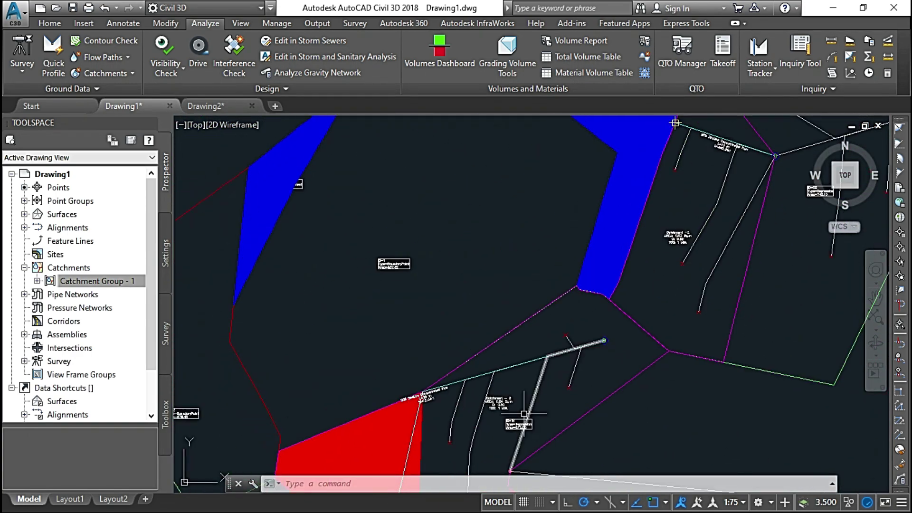
{"action": "scroll", "coordinate": [497, 413], "scroll_direction": "up", "scroll_amount": 4}
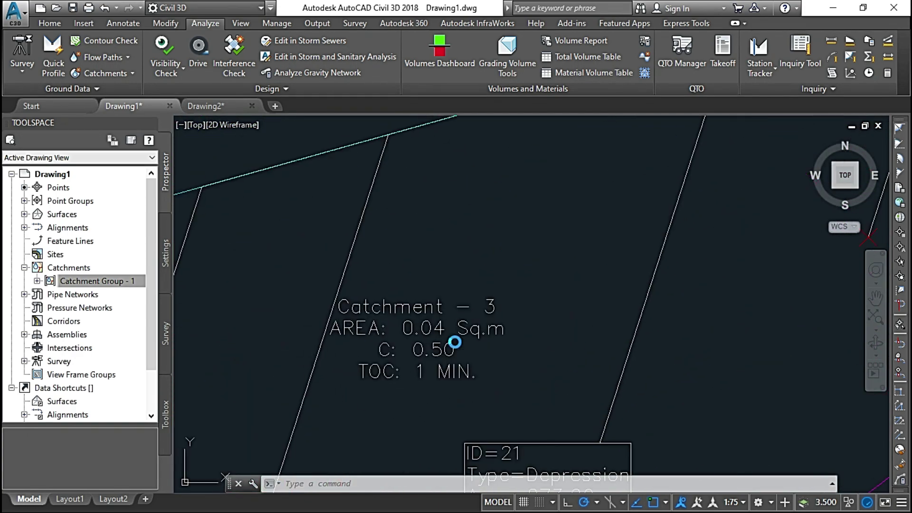
{"action": "middle_click_drag", "start_coordinate": [394, 349], "coordinate": [560, 265]}
{"action": "scroll", "coordinate": [564, 304], "scroll_direction": "down", "scroll_amount": 2}
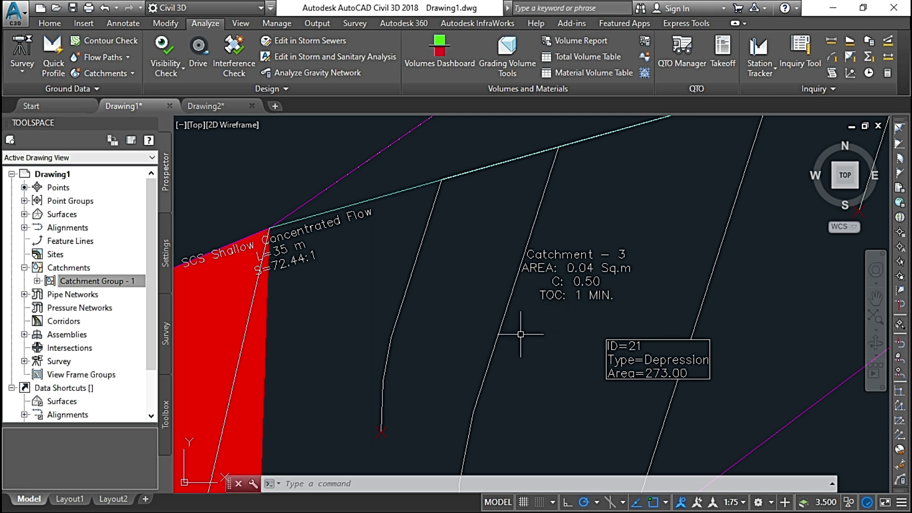
{"action": "scroll", "coordinate": [591, 293], "scroll_direction": "down", "scroll_amount": 4}
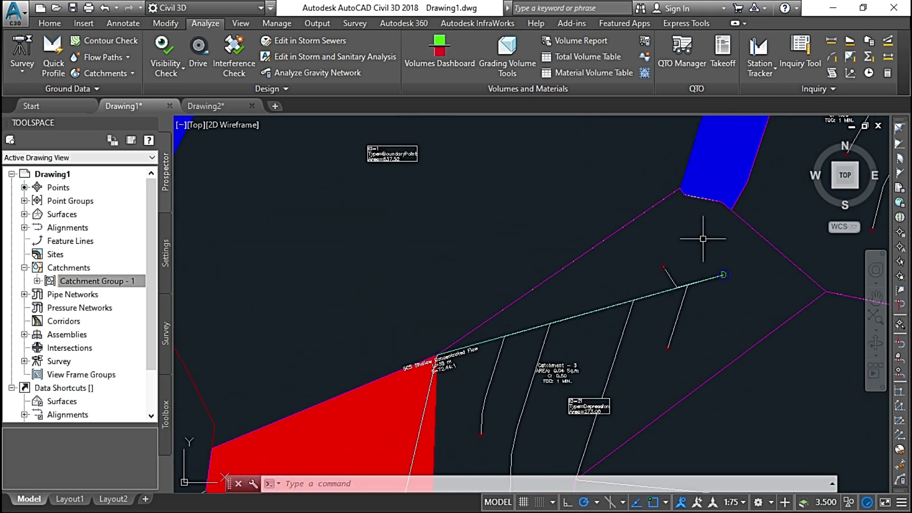
{"action": "scroll", "coordinate": [637, 198], "scroll_direction": "down", "scroll_amount": 3}
- Examine the Catchment -2 label and its flow path up to the discharge point beside depression watershed ID=20
{"action": "scroll", "coordinate": [515, 285], "scroll_direction": "up", "scroll_amount": 5}
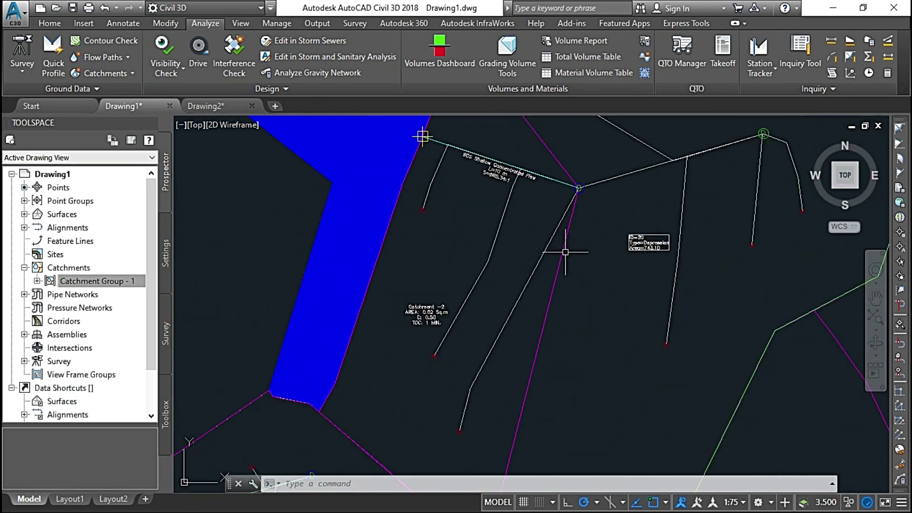
{"action": "scroll", "coordinate": [513, 259], "scroll_direction": "up", "scroll_amount": 4}
{"action": "scroll", "coordinate": [600, 350], "scroll_direction": "down", "scroll_amount": 4}
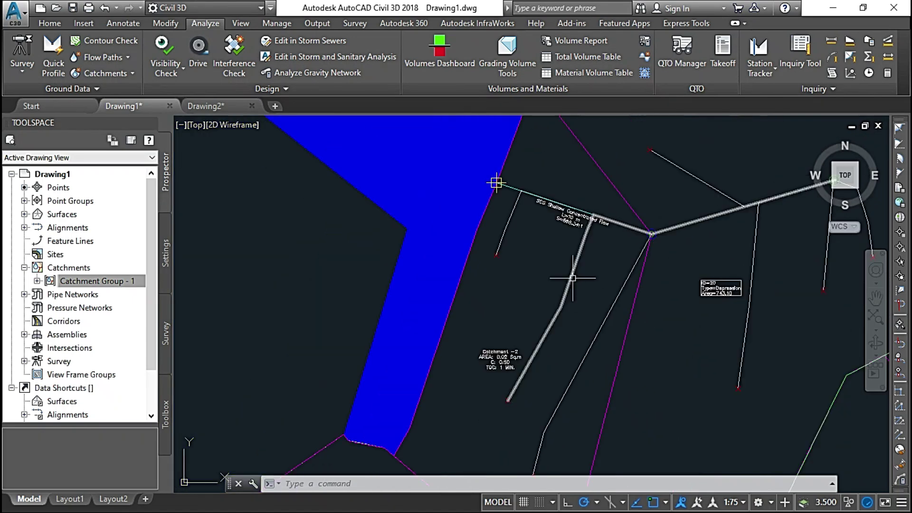
{"action": "scroll", "coordinate": [500, 360], "scroll_direction": "up", "scroll_amount": 4}
{"action": "middle_click_drag", "start_coordinate": [610, 250], "coordinate": [499, 343]}
{"action": "middle_click_drag", "start_coordinate": [704, 248], "coordinate": [531, 310]}
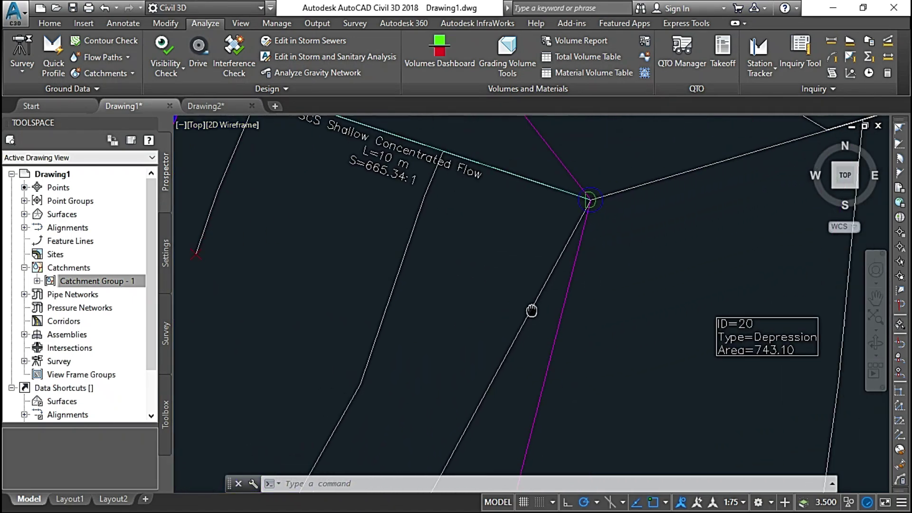
{"action": "scroll", "coordinate": [423, 196], "scroll_direction": "down", "scroll_amount": 3}
{"action": "scroll", "coordinate": [313, 233], "scroll_direction": "up", "scroll_amount": 3}
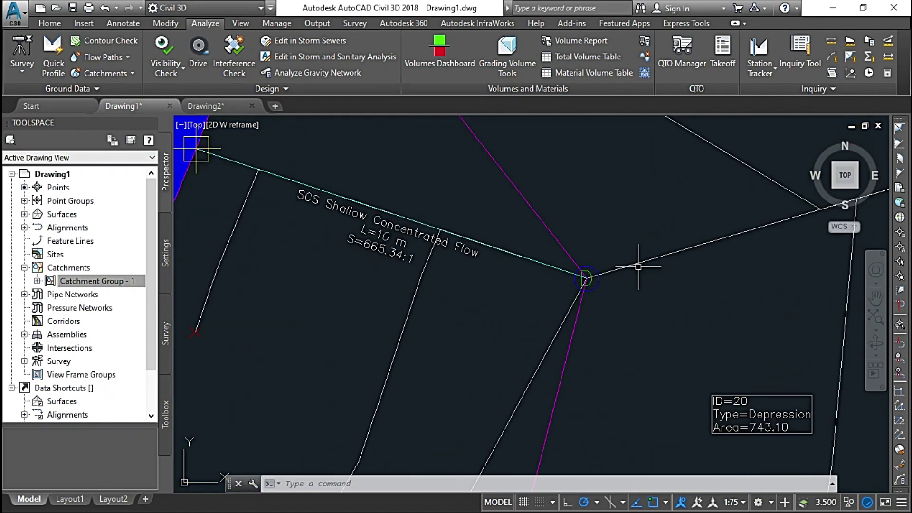
{"action": "scroll", "coordinate": [661, 325], "scroll_direction": "down", "scroll_amount": 3}
{"action": "mouse_move", "coordinate": [734, 353]}
{"action": "middle_mouse_down"}
{"action": "mouse_move", "coordinate": [471, 259]}
{"action": "mouse_move", "coordinate": [465, 236]}
{"action": "middle_mouse_up"}
{"action": "middle_click_drag", "start_coordinate": [656, 273], "coordinate": [606, 188]}
{"action": "mouse_move", "coordinate": [457, 237]}
{"action": "middle_mouse_down"}
{"action": "mouse_move", "coordinate": [605, 228]}
{"action": "mouse_move", "coordinate": [539, 281]}
{"action": "mouse_move", "coordinate": [624, 319]}
{"action": "mouse_move", "coordinate": [541, 334]}
{"action": "middle_mouse_up"}
{"action": "scroll", "coordinate": [542, 221], "scroll_direction": "up", "scroll_amount": 2}
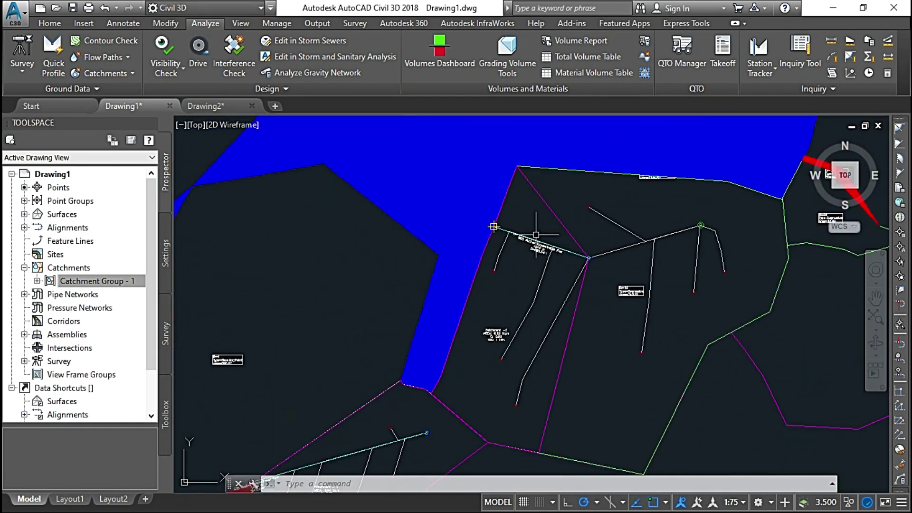
- Review the central catchment's label and flow path, and the overall layout of catchments and watersheds
{"action": "mouse_move", "coordinate": [594, 283]}
{"action": "middle_mouse_down"}
{"action": "mouse_move", "coordinate": [613, 303]}
{"action": "mouse_move", "coordinate": [595, 298]}
{"action": "middle_mouse_up"}
{"action": "scroll", "coordinate": [613, 303], "scroll_direction": "down", "scroll_amount": 3}
{"action": "scroll", "coordinate": [624, 229], "scroll_direction": "up", "scroll_amount": 4}
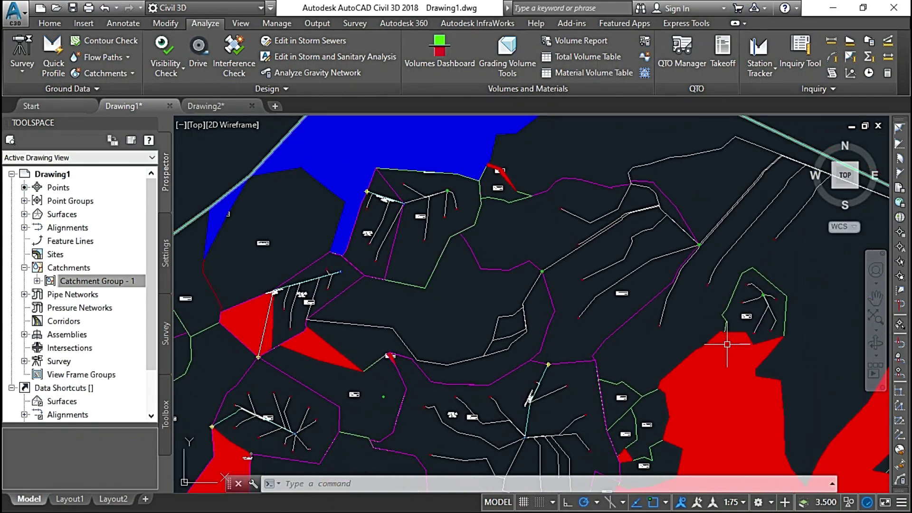
{"action": "scroll", "coordinate": [623, 228], "scroll_direction": "down", "scroll_amount": 4}
{"action": "scroll", "coordinate": [639, 234], "scroll_direction": "up", "scroll_amount": 1}
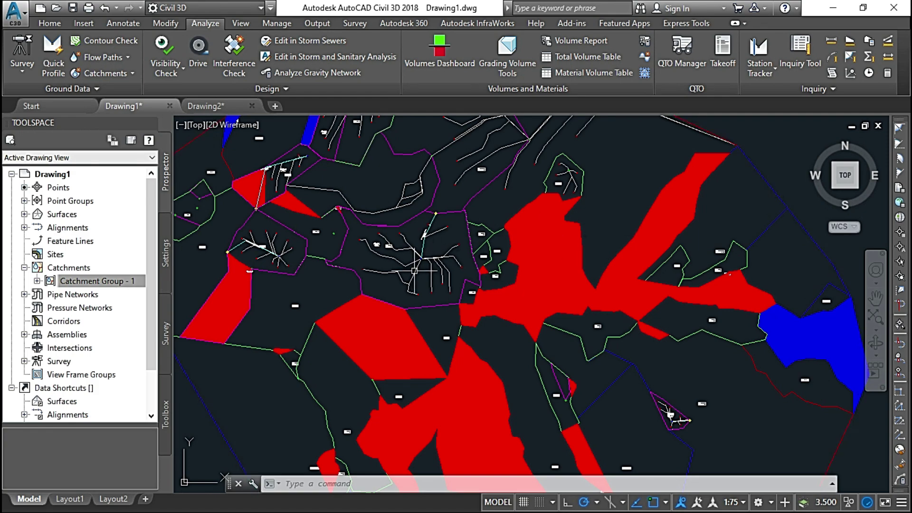
{"action": "scroll", "coordinate": [407, 273], "scroll_direction": "up", "scroll_amount": 6}
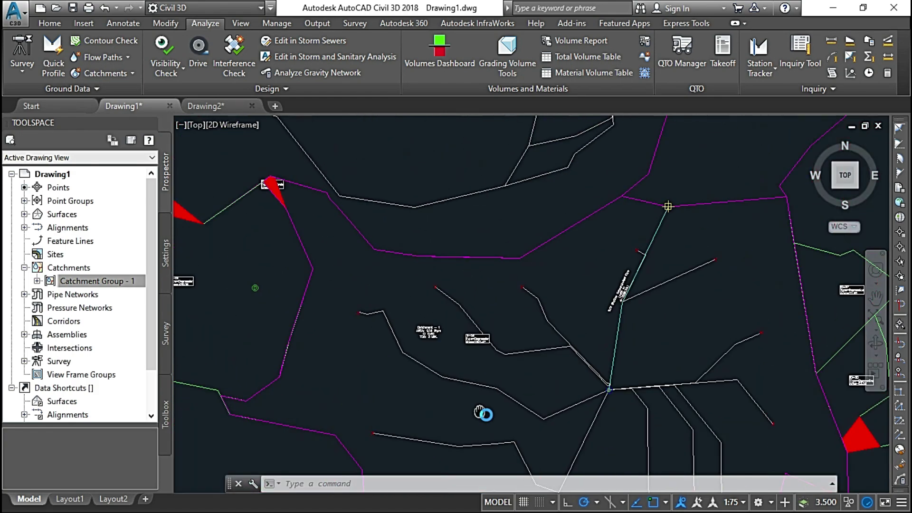
{"action": "scroll", "coordinate": [445, 334], "scroll_direction": "up", "scroll_amount": 5}
{"action": "scroll", "coordinate": [473, 299], "scroll_direction": "down", "scroll_amount": 5}
{"action": "mouse_move", "coordinate": [575, 285]}
{"action": "middle_mouse_down"}
{"action": "mouse_move", "coordinate": [543, 329]}
{"action": "mouse_move", "coordinate": [476, 369]}
{"action": "middle_mouse_up"}
{"action": "scroll", "coordinate": [557, 283], "scroll_direction": "down", "scroll_amount": 5}
{"action": "middle_click_drag", "start_coordinate": [625, 244], "coordinate": [466, 376]}
{"action": "mouse_move", "coordinate": [509, 232]}
{"action": "middle_mouse_down"}
{"action": "mouse_move", "coordinate": [507, 342]}
{"action": "mouse_move", "coordinate": [458, 297]}
{"action": "mouse_move", "coordinate": [458, 228]}
{"action": "middle_mouse_up"}
{"action": "scroll", "coordinate": [458, 228], "scroll_direction": "down", "scroll_amount": 4}
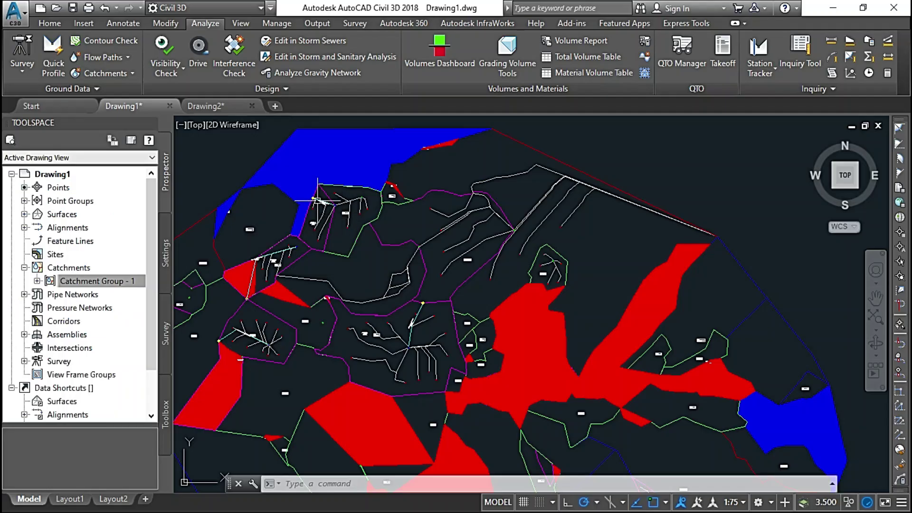
- Switch to Drawing2 and select its EG contour surface
{"action": "left_click", "coordinate": [214, 106]}
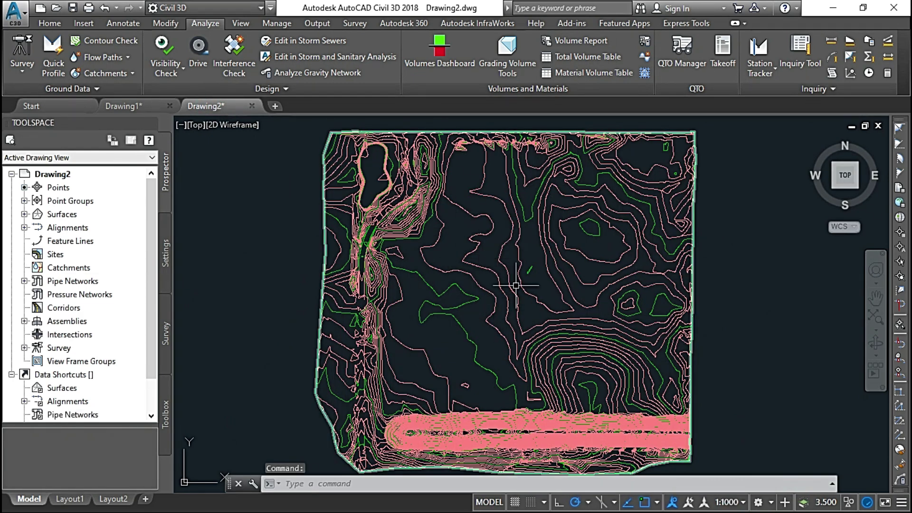
{"action": "scroll", "coordinate": [503, 255], "scroll_direction": "up", "scroll_amount": 2}
{"action": "scroll", "coordinate": [503, 254], "scroll_direction": "down", "scroll_amount": 2}
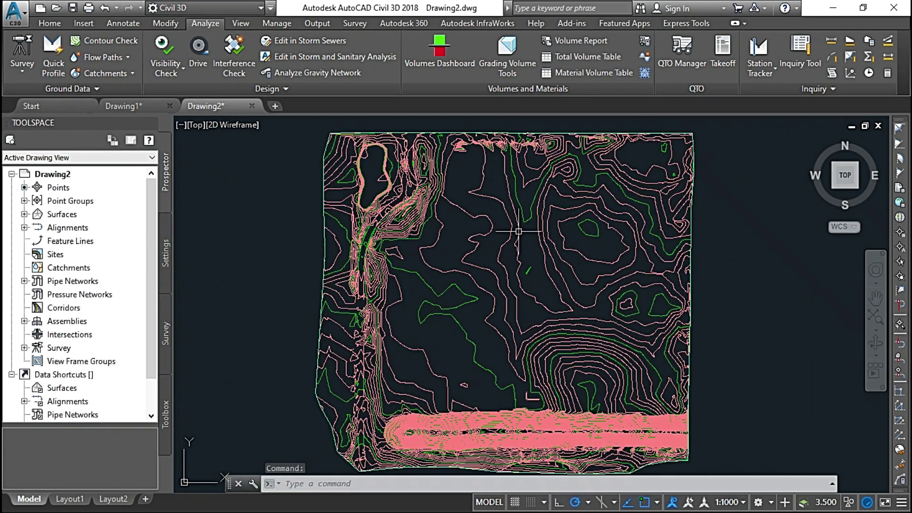
{"action": "left_click", "coordinate": [546, 206]}
{"action": "mouse_move", "coordinate": [551, 205]}
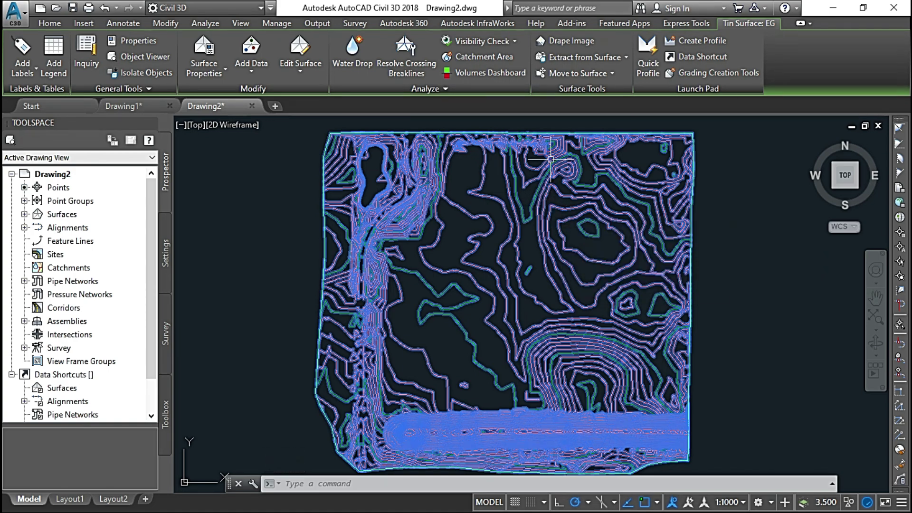
- Start the Catchment Area analysis on the EG surface with 2D polylines on C-HYDR-CTCH, and pick discharge points across its northern part
{"action": "left_click", "coordinate": [480, 52]}
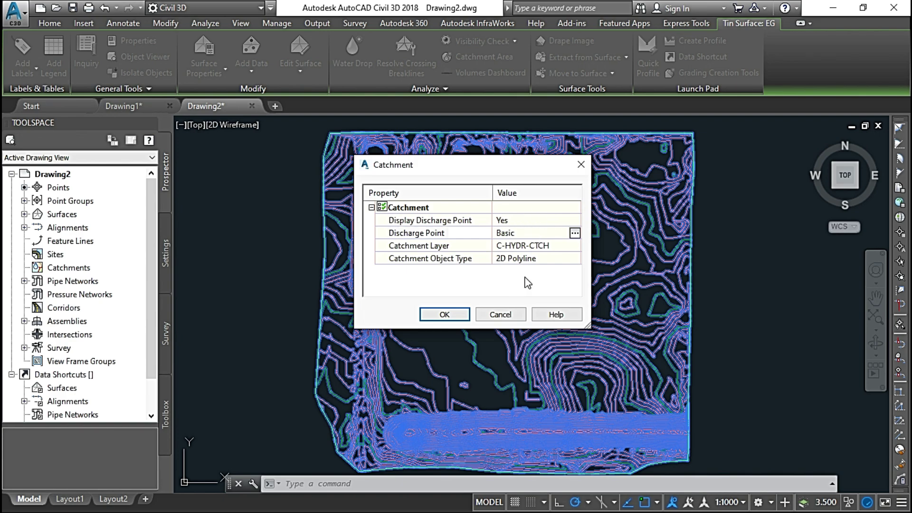
{"action": "left_click", "coordinate": [453, 313]}
{"action": "scroll", "coordinate": [570, 255], "scroll_direction": "up", "scroll_amount": 5}
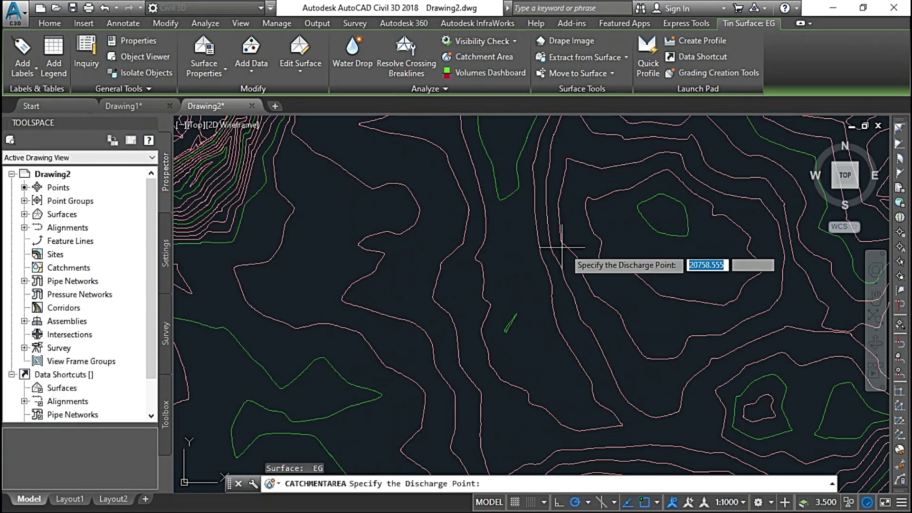
{"action": "scroll", "coordinate": [502, 290], "scroll_direction": "down", "scroll_amount": 2}
{"action": "left_click", "coordinate": [609, 228]}
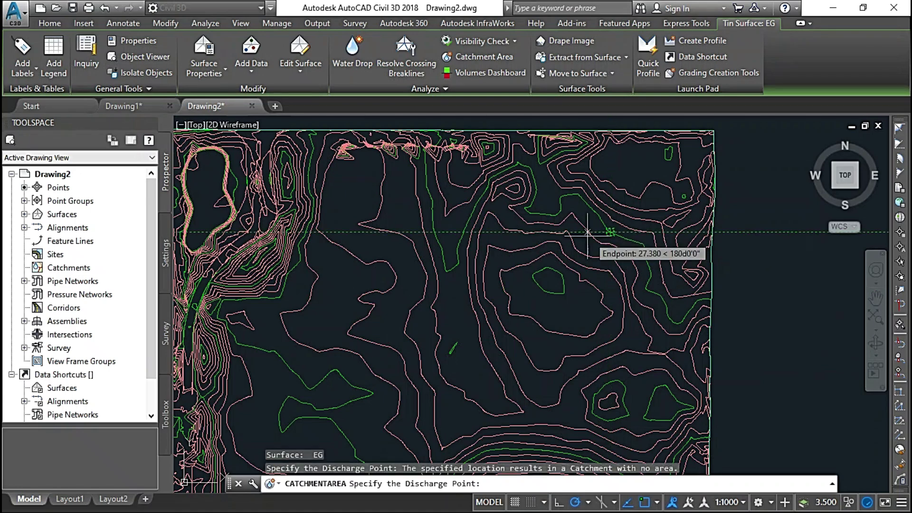
{"action": "left_click", "coordinate": [552, 230]}
{"action": "left_click", "coordinate": [445, 212]}
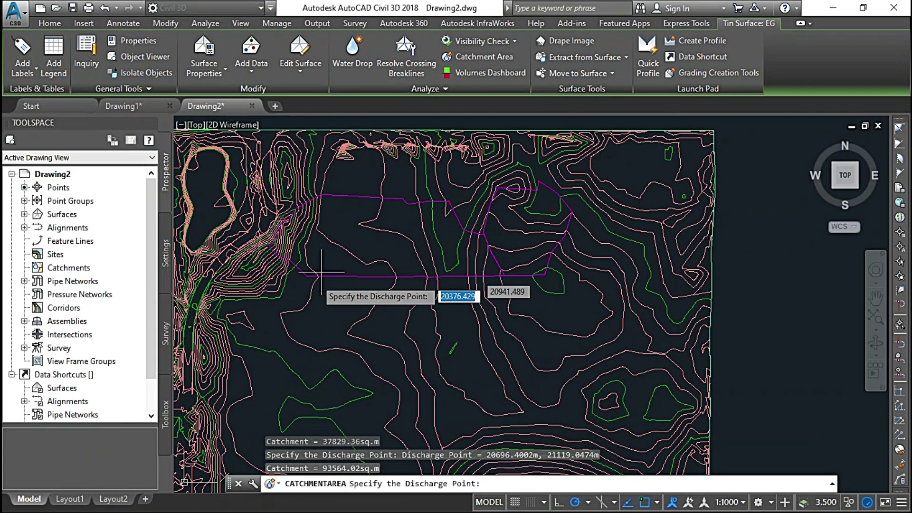
- Delineate more catchment areas by picking discharge points along the western side and toward the middle of the EG surface
{"action": "left_click", "coordinate": [294, 299]}
{"action": "left_click", "coordinate": [263, 344]}
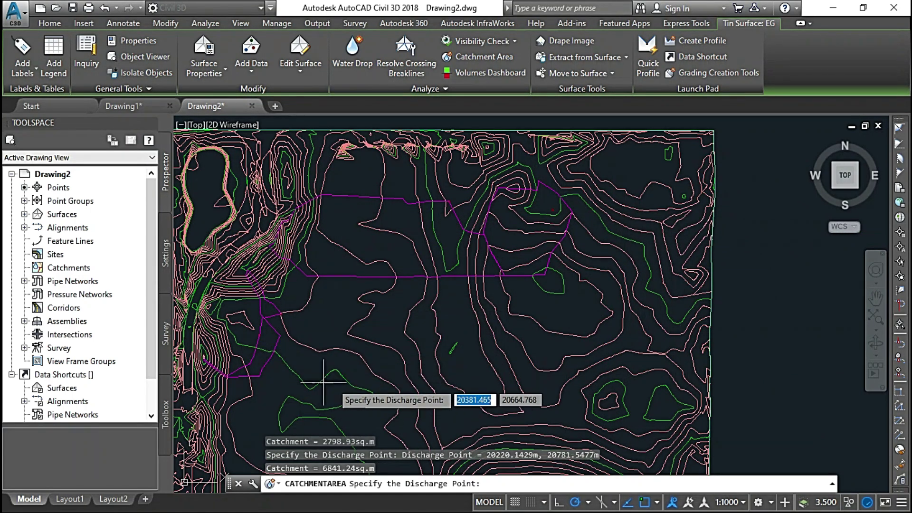
{"action": "left_click", "coordinate": [357, 377]}
{"action": "left_click", "coordinate": [444, 332]}
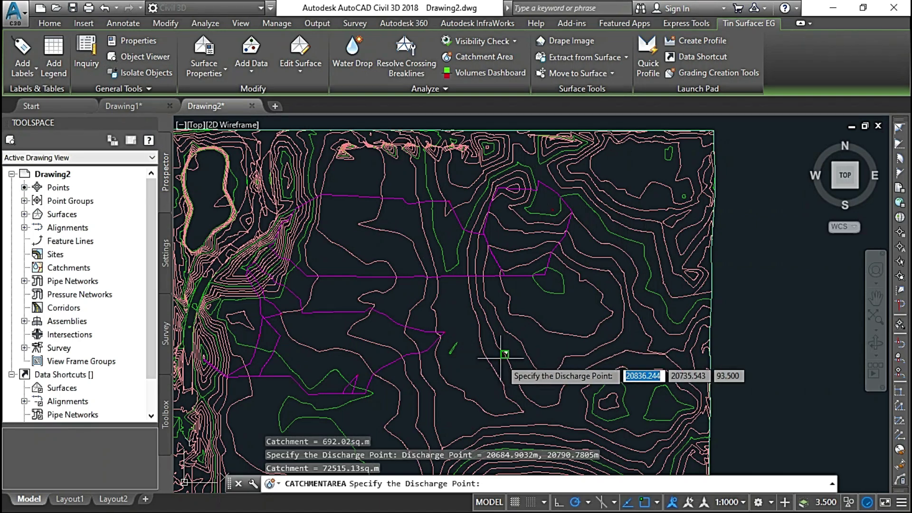
- Add catchment areas from discharge points in the eastern and southwestern parts of the EG surface, and end the command
{"action": "left_click", "coordinate": [537, 338]}
{"action": "left_click", "coordinate": [550, 335]}
{"action": "left_click", "coordinate": [567, 335]}
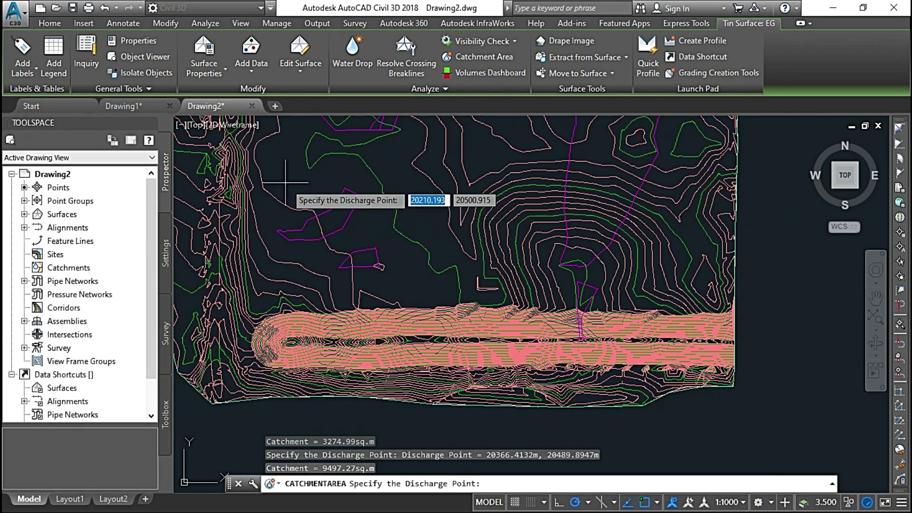
{"action": "left_click", "coordinate": [288, 180]}
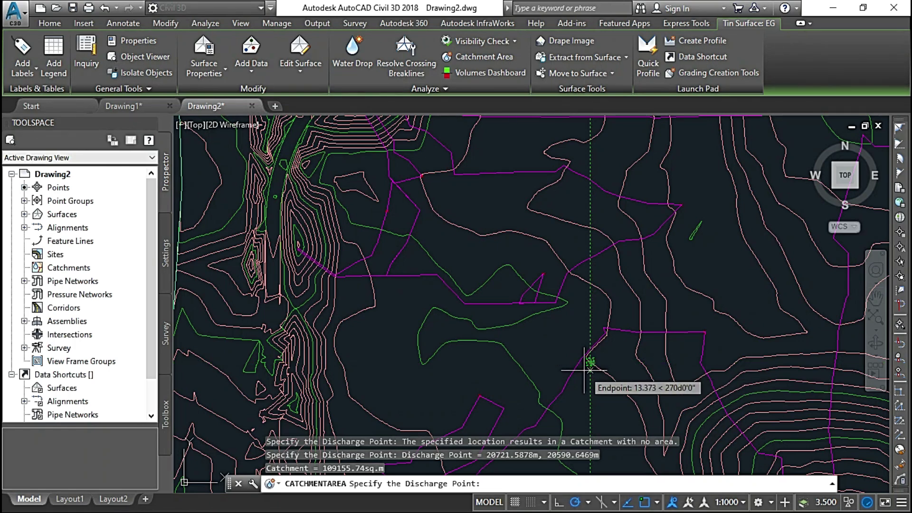
{"action": "key", "text": "Return"}
- Examine the catchment boundaries and discharge points across the western and central parts of the EG surface
{"action": "scroll", "coordinate": [560, 326], "scroll_direction": "up", "scroll_amount": 3}
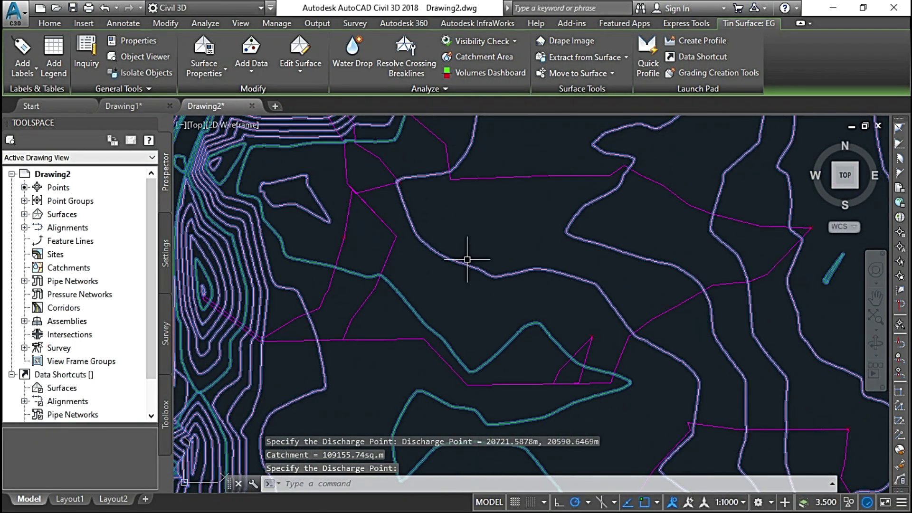
{"action": "middle_click_drag", "start_coordinate": [491, 302], "coordinate": [582, 354]}
{"action": "scroll", "coordinate": [446, 311], "scroll_direction": "up", "scroll_amount": 4}
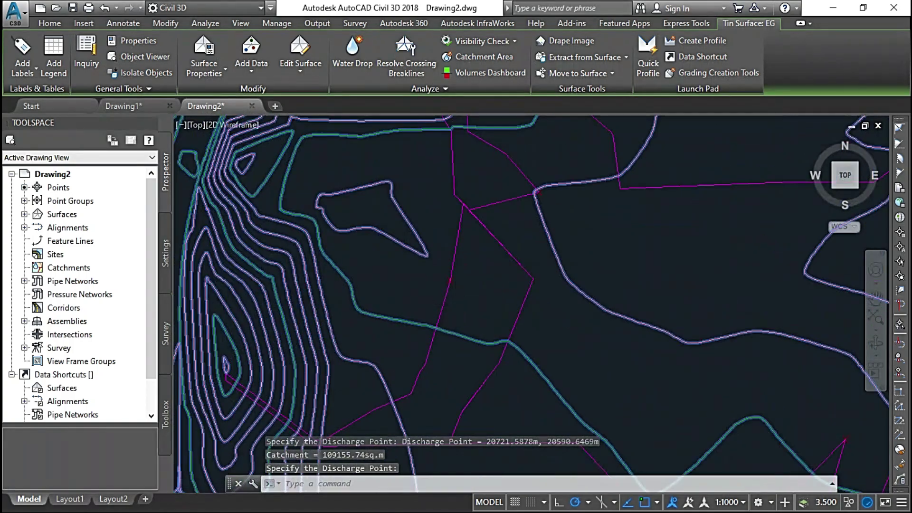
{"action": "scroll", "coordinate": [494, 287], "scroll_direction": "down", "scroll_amount": 6}
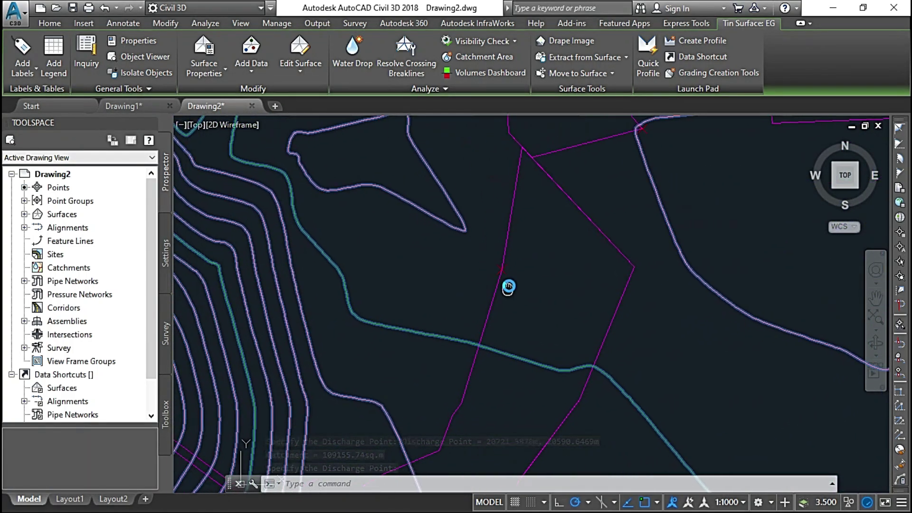
{"action": "scroll", "coordinate": [589, 294], "scroll_direction": "up", "scroll_amount": 6}
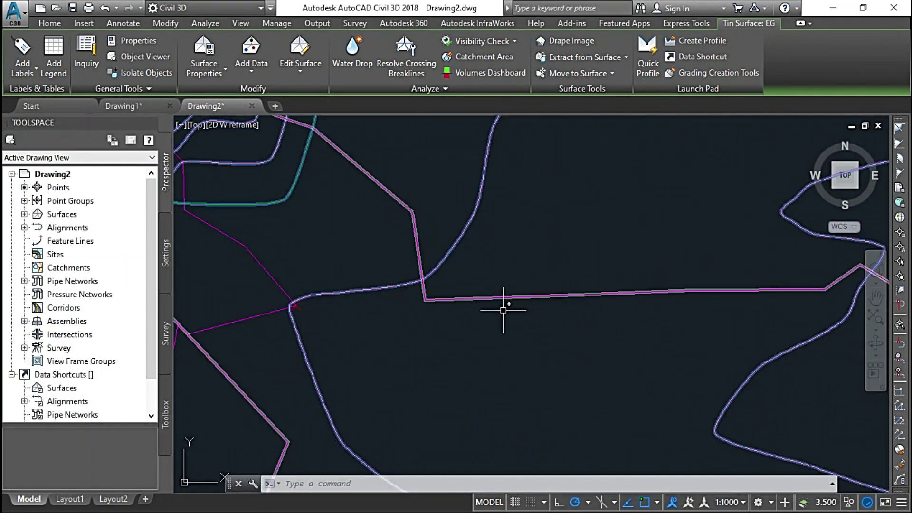
{"action": "middle_click_drag", "start_coordinate": [707, 205], "coordinate": [476, 352]}
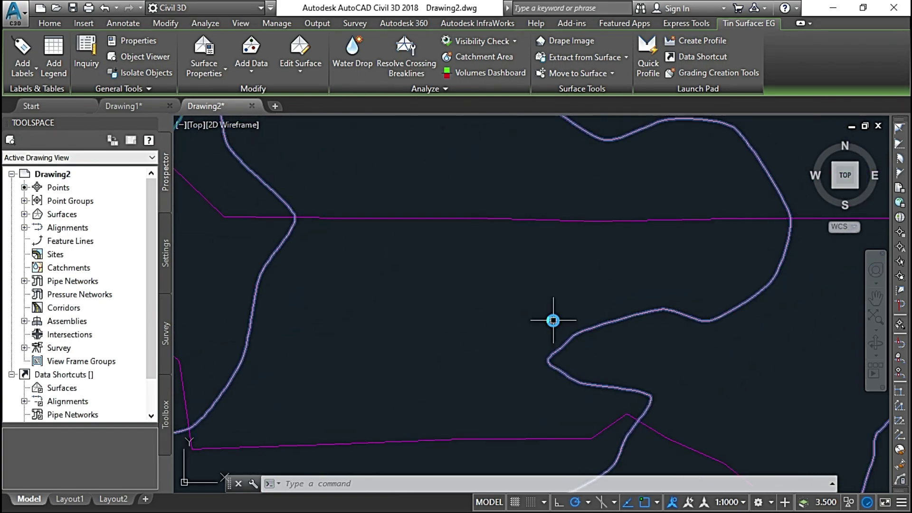
{"action": "scroll", "coordinate": [552, 320], "scroll_direction": "down", "scroll_amount": 4}
{"action": "scroll", "coordinate": [613, 267], "scroll_direction": "down", "scroll_amount": 2}
{"action": "middle_click_drag", "start_coordinate": [707, 145], "coordinate": [566, 318]}
- Inspect the closed boundary polyline of the northern catchment and the discharge point inside the eastern catchment's depression contours
{"action": "scroll", "coordinate": [565, 318], "scroll_direction": "up", "scroll_amount": 6}
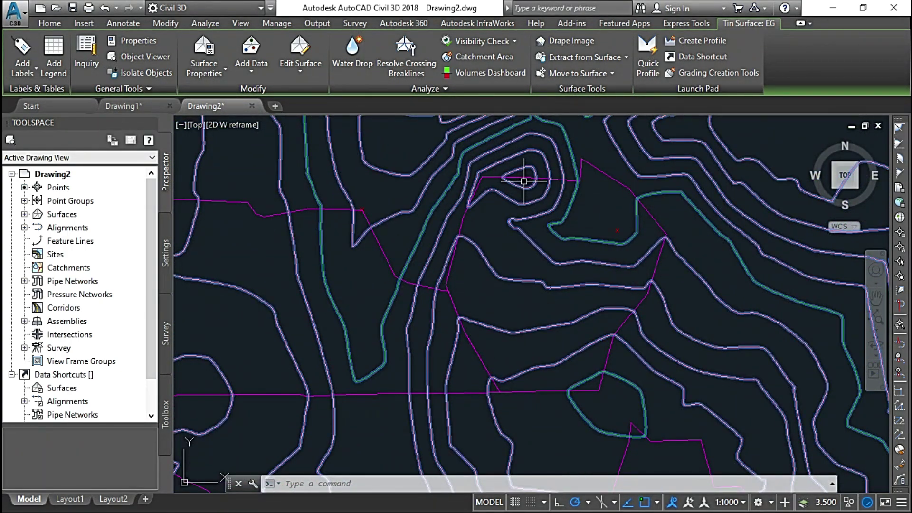
{"action": "left_click", "coordinate": [523, 180]}
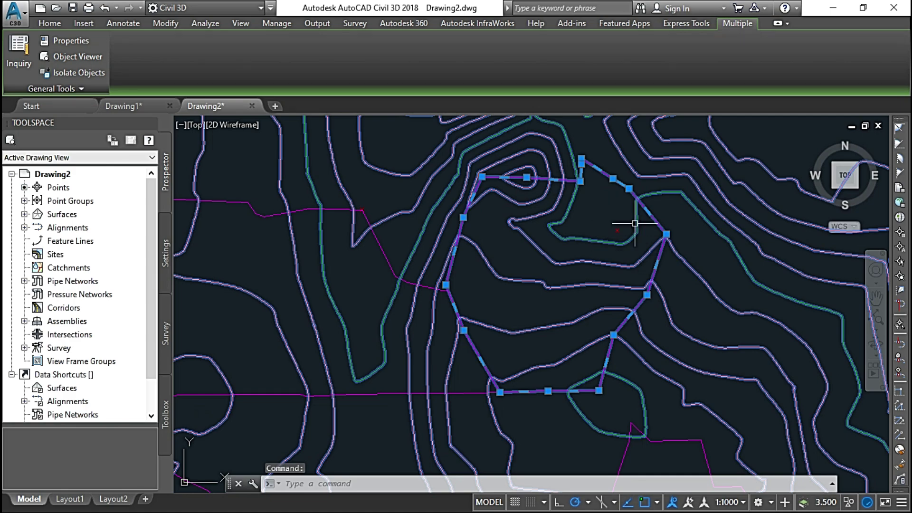
{"action": "scroll", "coordinate": [622, 237], "scroll_direction": "up", "scroll_amount": 4}
{"action": "scroll", "coordinate": [561, 256], "scroll_direction": "down", "scroll_amount": 8}
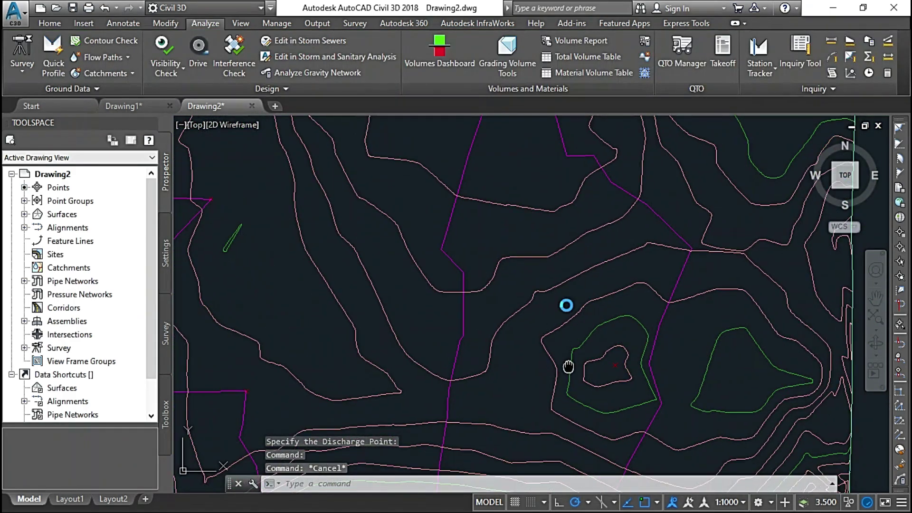
{"action": "scroll", "coordinate": [645, 270], "scroll_direction": "up", "scroll_amount": 3}
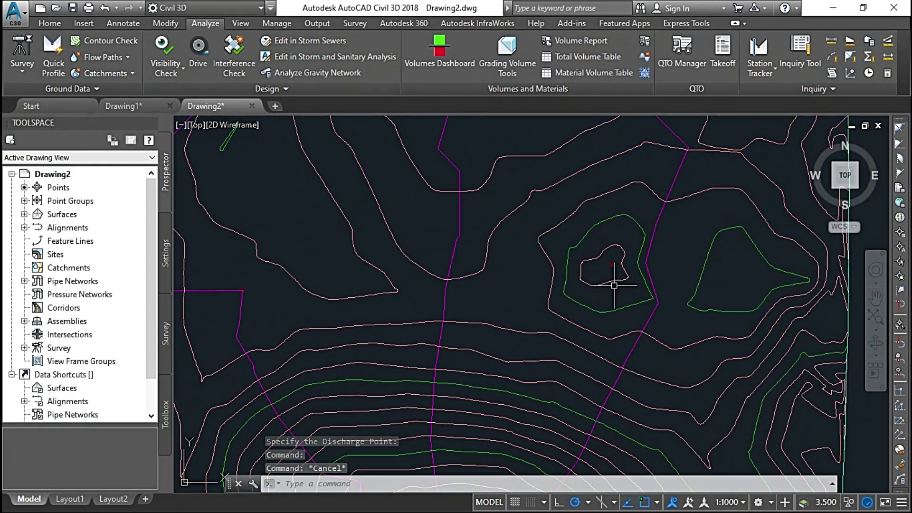
{"action": "scroll", "coordinate": [621, 272], "scroll_direction": "down", "scroll_amount": 5}
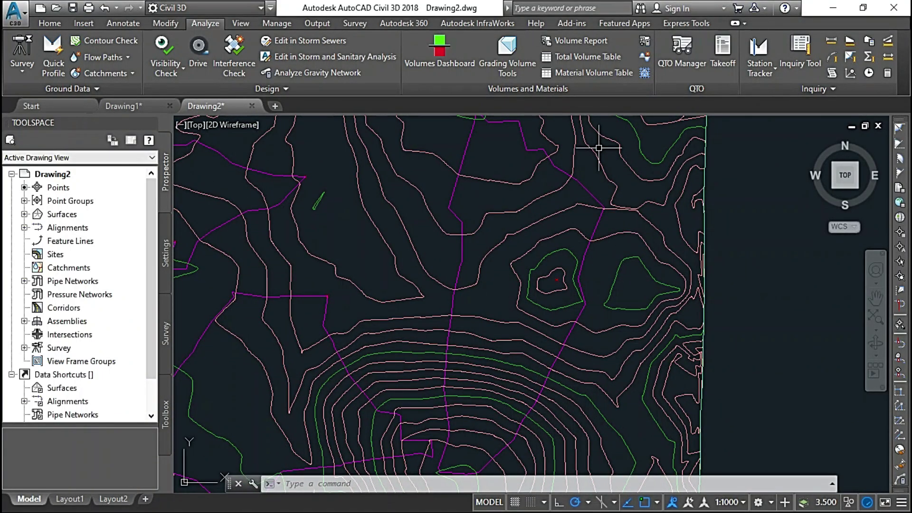
- Start a Water Drop analysis on the EG surface with 2D polyline paths on layer 0 and no start point marker
{"action": "left_click", "coordinate": [599, 148]}
{"action": "left_click", "coordinate": [616, 154]}
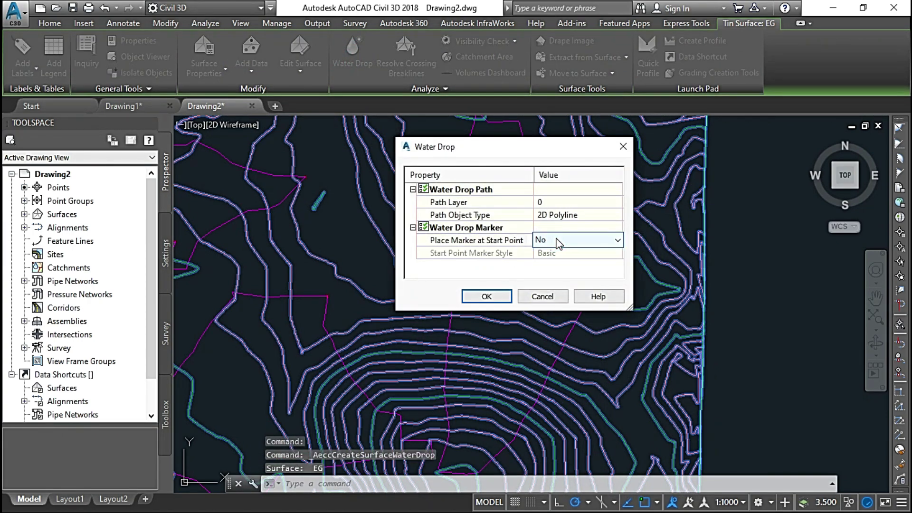
{"action": "left_click", "coordinate": [556, 239]}
{"action": "left_click", "coordinate": [541, 237]}
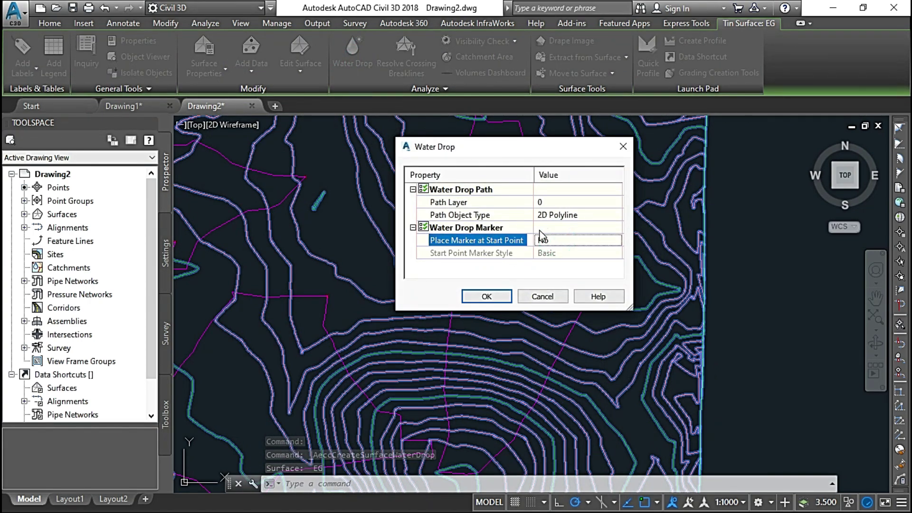
{"action": "left_click", "coordinate": [491, 297]}
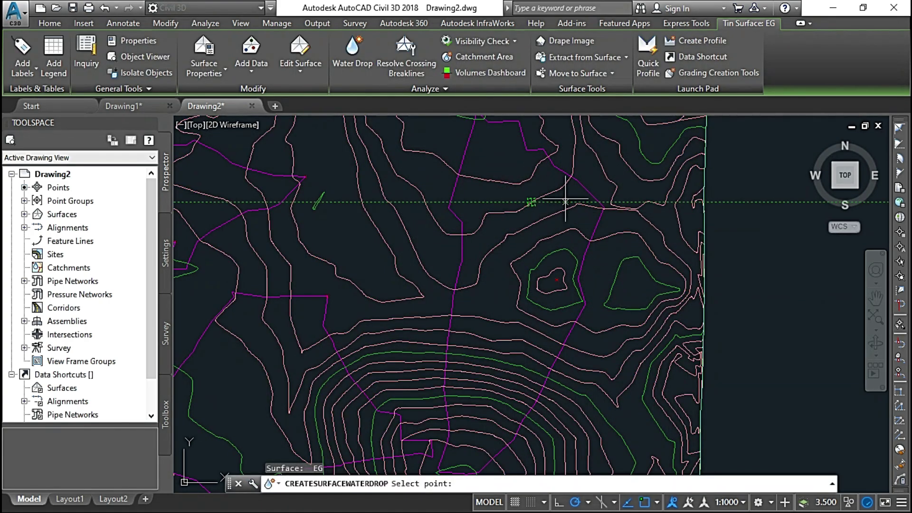
- Trace water drop paths from points along the northern and western sides of the eastern catchment
{"action": "left_click", "coordinate": [531, 177]}
{"action": "left_click", "coordinate": [510, 163]}
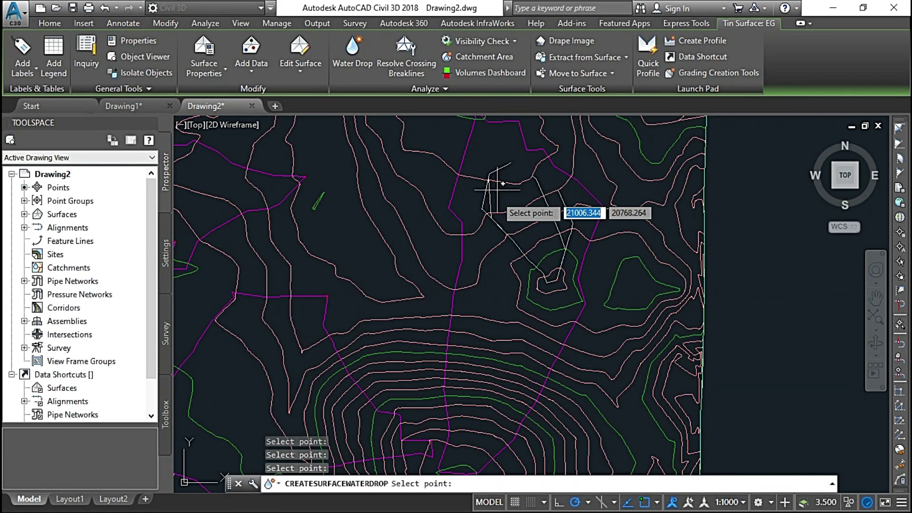
{"action": "left_click", "coordinate": [482, 242]}
{"action": "left_click", "coordinate": [477, 296]}
{"action": "left_click", "coordinate": [484, 356]}
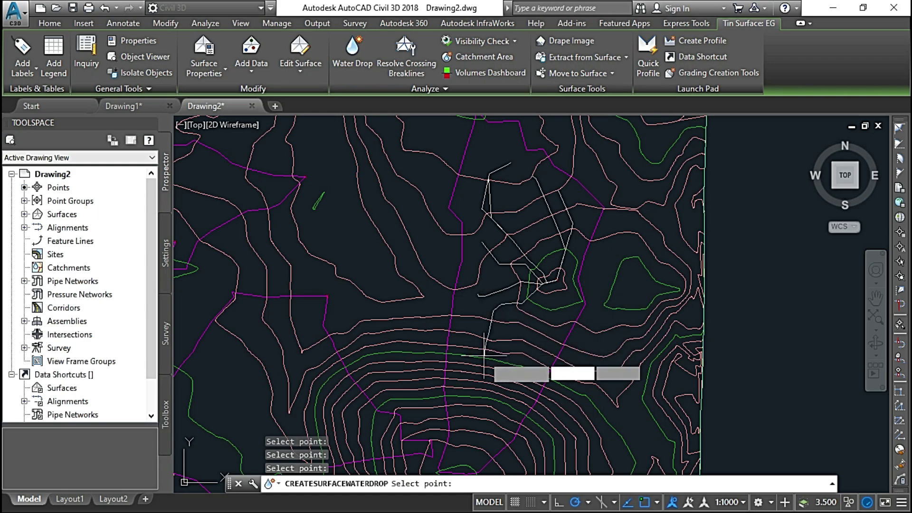
- Trace water drop paths from points on the southern slope and eastern side of the eastern catchment
{"action": "left_click", "coordinate": [472, 388]}
{"action": "left_click", "coordinate": [481, 418]}
{"action": "left_click", "coordinate": [506, 395]}
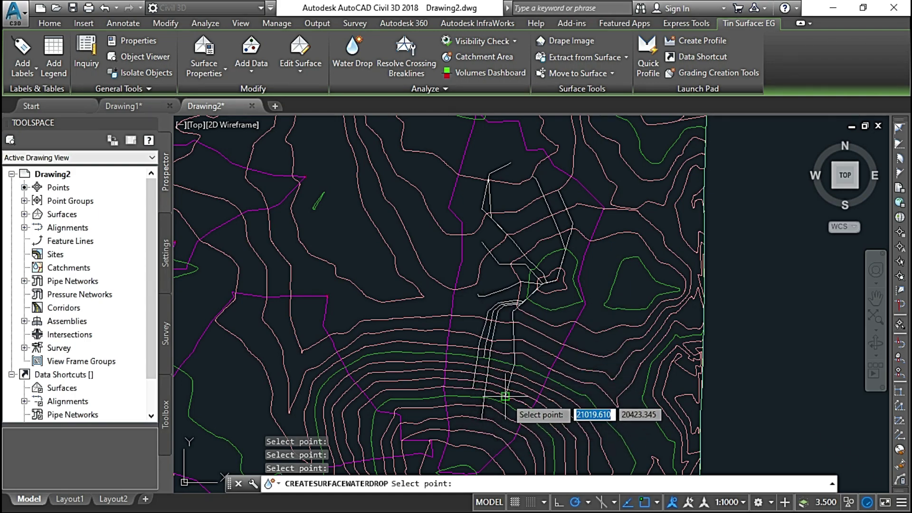
{"action": "left_click", "coordinate": [540, 349]}
{"action": "left_click", "coordinate": [569, 322]}
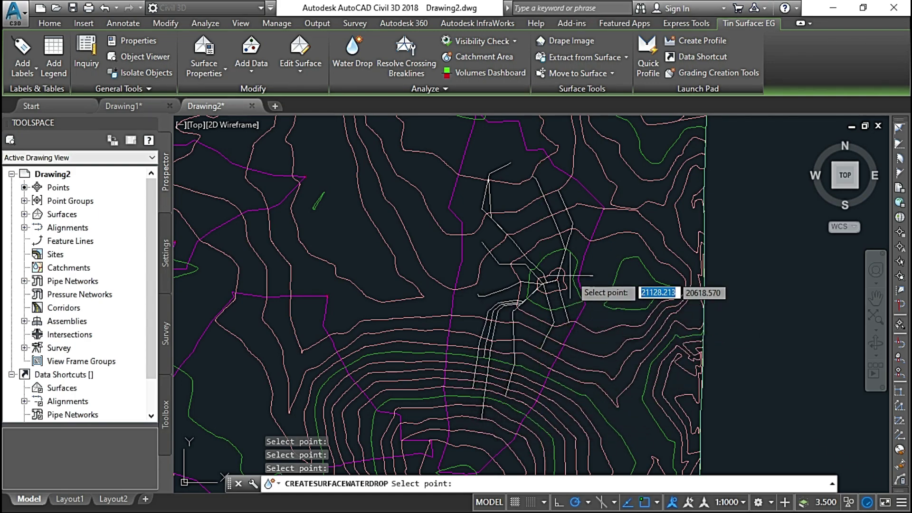
{"action": "left_click", "coordinate": [578, 247]}
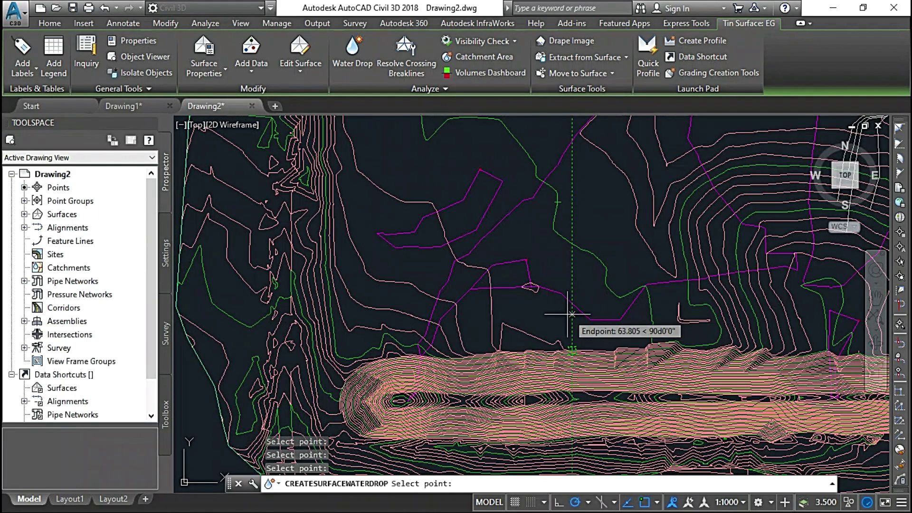
- Trace water drop paths inside the small catchment just north of the long embankment in the southwest
{"action": "mouse_move", "coordinate": [567, 312]}
{"action": "middle_mouse_down"}
{"action": "mouse_move", "coordinate": [589, 253]}
{"action": "mouse_move", "coordinate": [615, 225]}
{"action": "middle_mouse_up"}
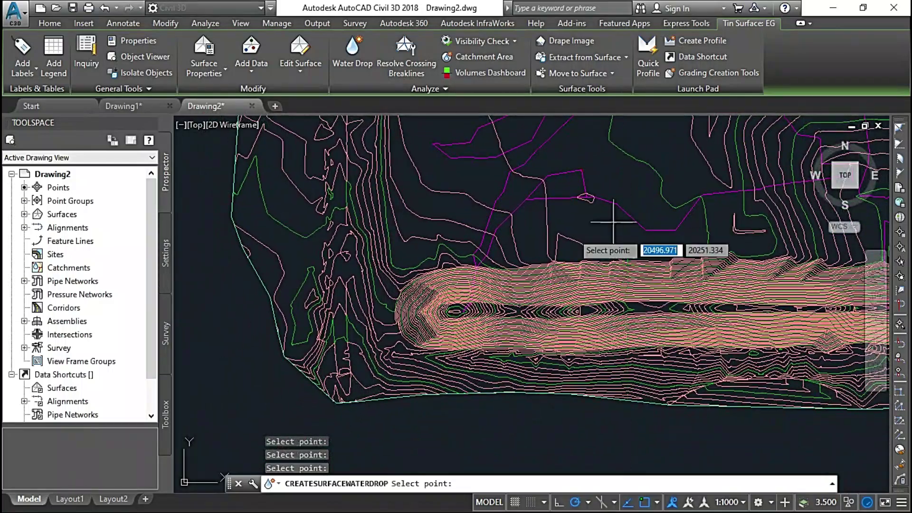
{"action": "middle_click_drag", "start_coordinate": [531, 236], "coordinate": [570, 302]}
{"action": "scroll", "coordinate": [600, 270], "scroll_direction": "up", "scroll_amount": 6}
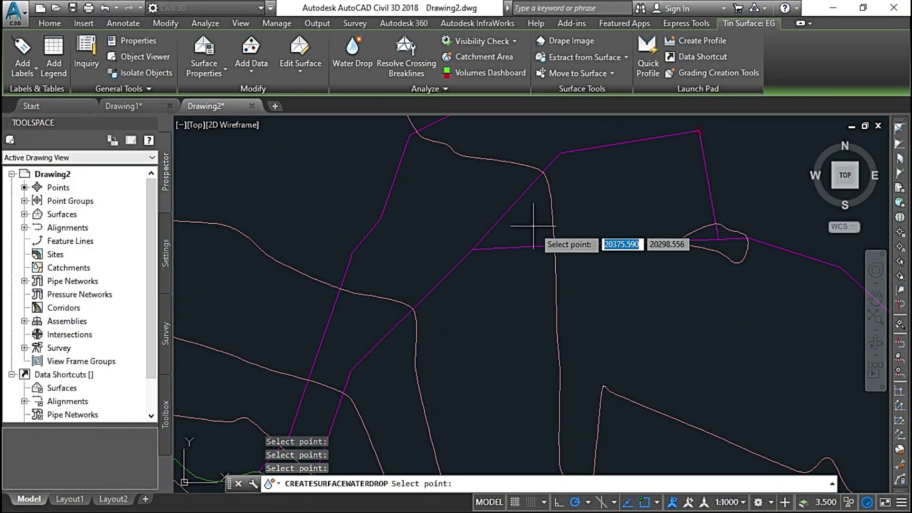
{"action": "left_click", "coordinate": [538, 212]}
{"action": "left_click", "coordinate": [591, 218]}
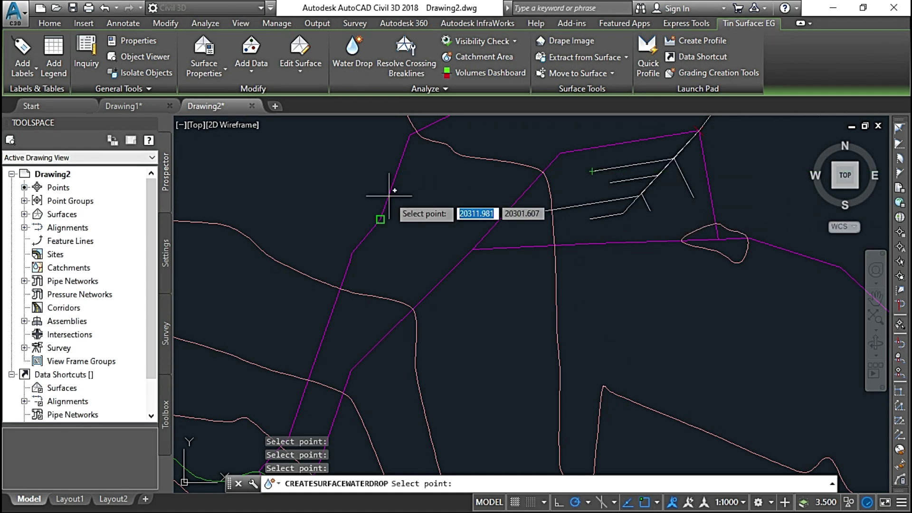
- Trace water drop paths from points inside the elongated catchment northwest of the small southwestern catchment
{"action": "middle_click_drag", "start_coordinate": [377, 193], "coordinate": [669, 279]}
{"action": "scroll", "coordinate": [641, 273], "scroll_direction": "down", "scroll_amount": 5}
{"action": "scroll", "coordinate": [679, 128], "scroll_direction": "up", "scroll_amount": 3}
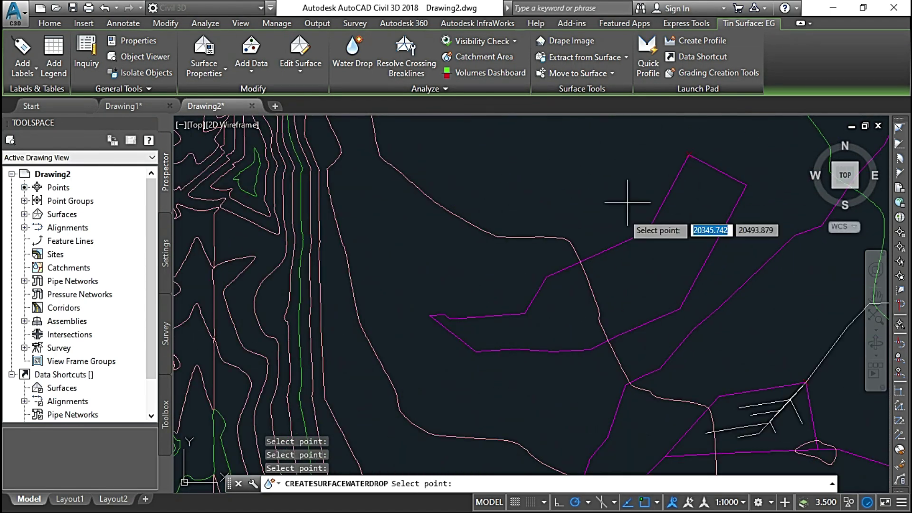
{"action": "left_click", "coordinate": [549, 329]}
{"action": "left_click", "coordinate": [569, 300]}
{"action": "left_click", "coordinate": [653, 301]}
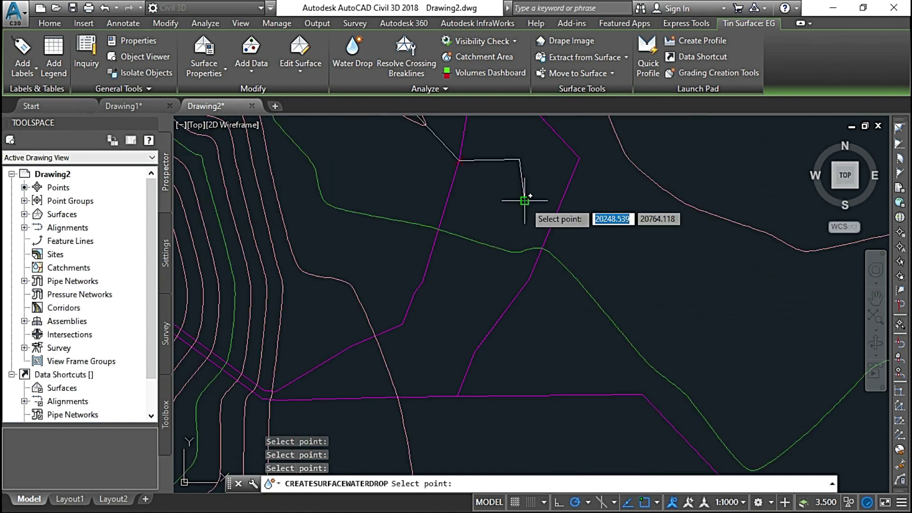
- Trace water drop paths down the length of the narrow western catchment and end the Water Drop command
{"action": "left_click", "coordinate": [485, 288]}
{"action": "left_click", "coordinate": [454, 321]}
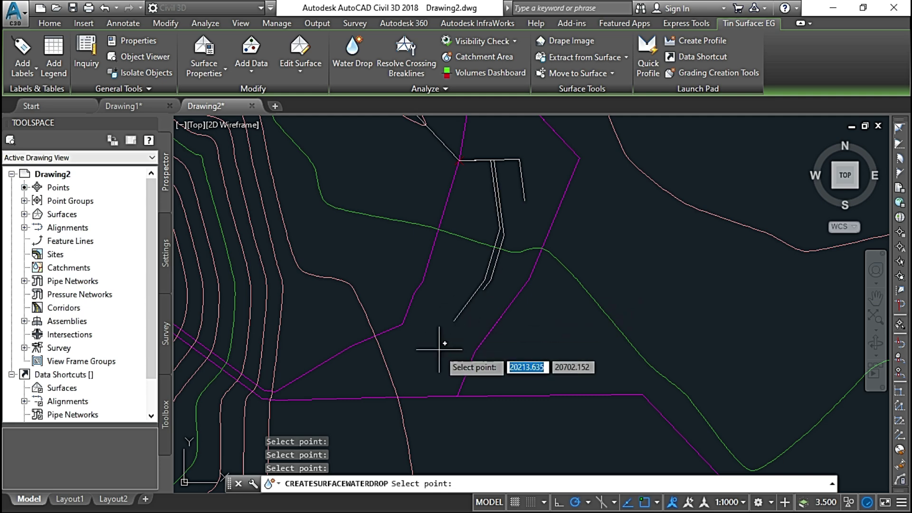
{"action": "left_click", "coordinate": [418, 365]}
{"action": "left_click", "coordinate": [366, 377]}
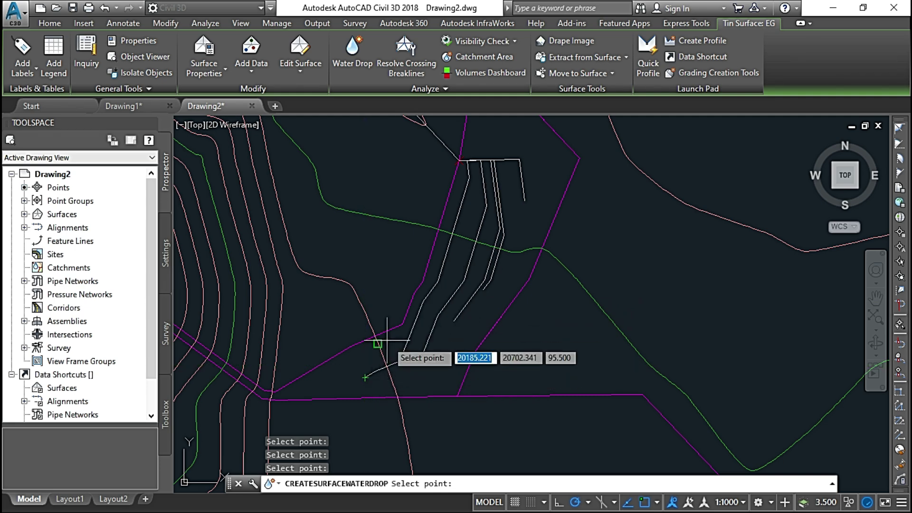
{"action": "key", "text": "Escape"}
{"action": "key", "text": "Escape"}
{"action": "key", "text": "Escape"}
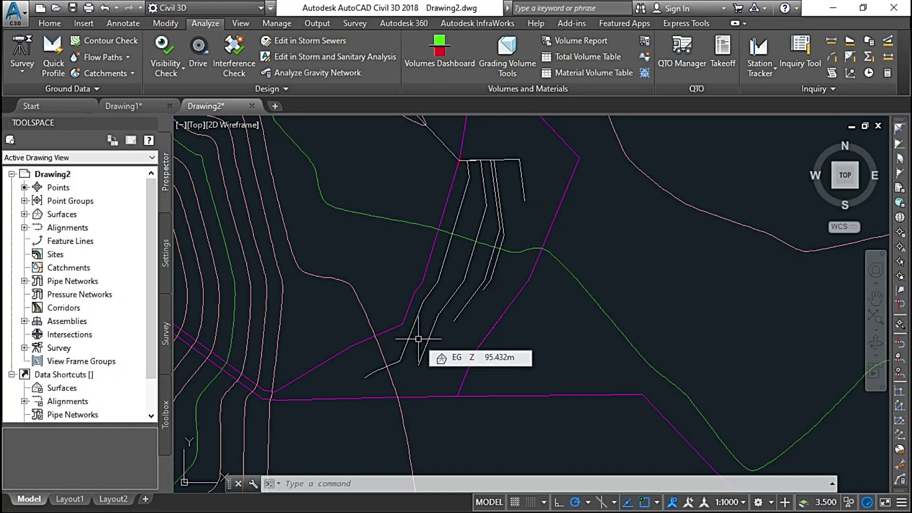
- Switch back to Drawing1 with its labelled catchments and watersheds
{"action": "left_click", "coordinate": [130, 106]}
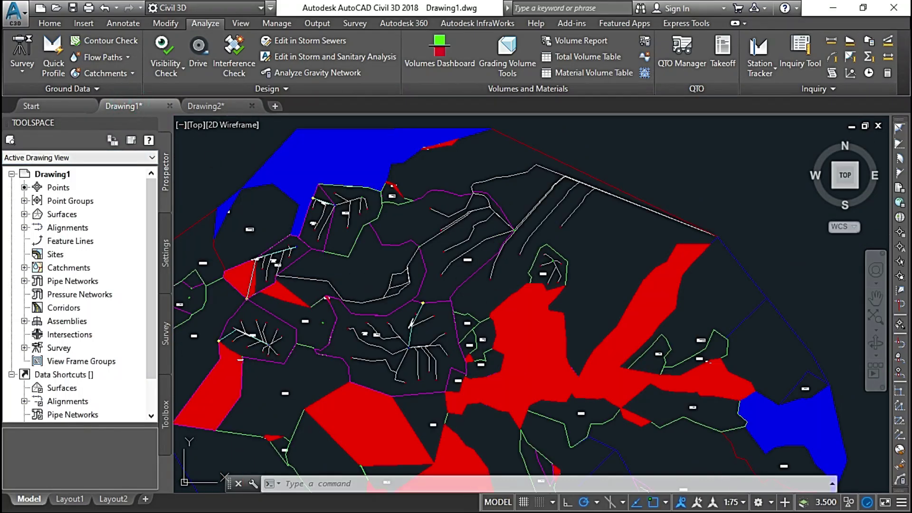
- Examine the central and northwestern catchments in Drawing1, including their boundaries, flow paths and water drop paths
{"action": "scroll", "coordinate": [383, 334], "scroll_direction": "up", "scroll_amount": 5}
{"action": "scroll", "coordinate": [427, 309], "scroll_direction": "down", "scroll_amount": 7}
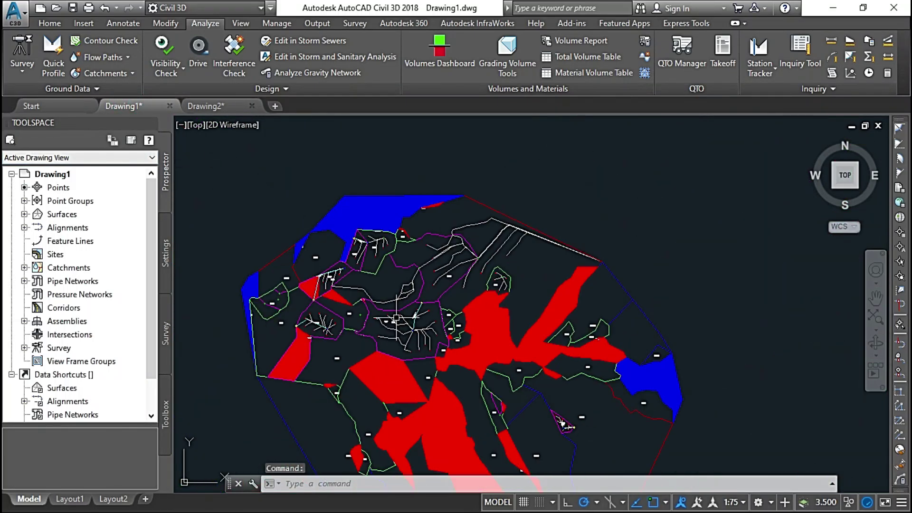
{"action": "scroll", "coordinate": [415, 326], "scroll_direction": "up", "scroll_amount": 4}
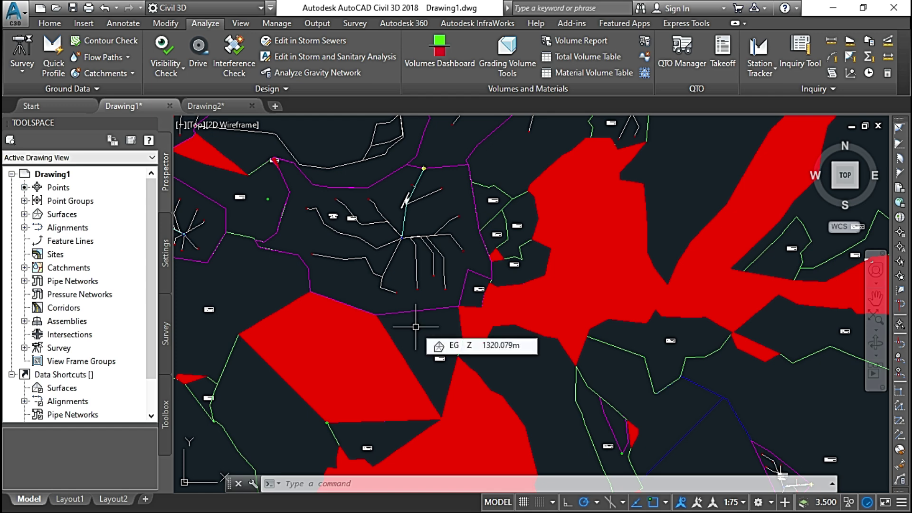
{"action": "middle_click_drag", "start_coordinate": [452, 166], "coordinate": [570, 218]}
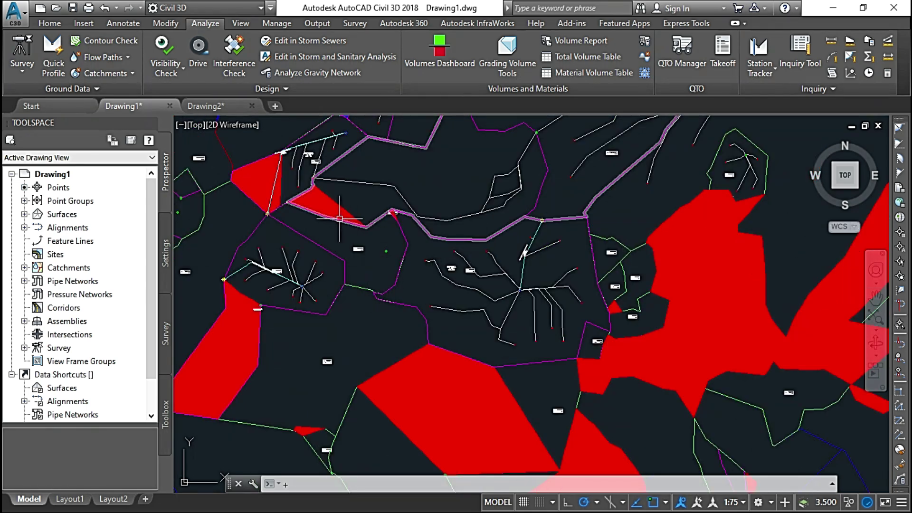
{"action": "scroll", "coordinate": [331, 224], "scroll_direction": "down", "scroll_amount": 2}
{"action": "mouse_move", "coordinate": [379, 254]}
{"action": "middle_mouse_down"}
{"action": "mouse_move", "coordinate": [393, 269]}
{"action": "mouse_move", "coordinate": [487, 279]}
{"action": "middle_mouse_up"}
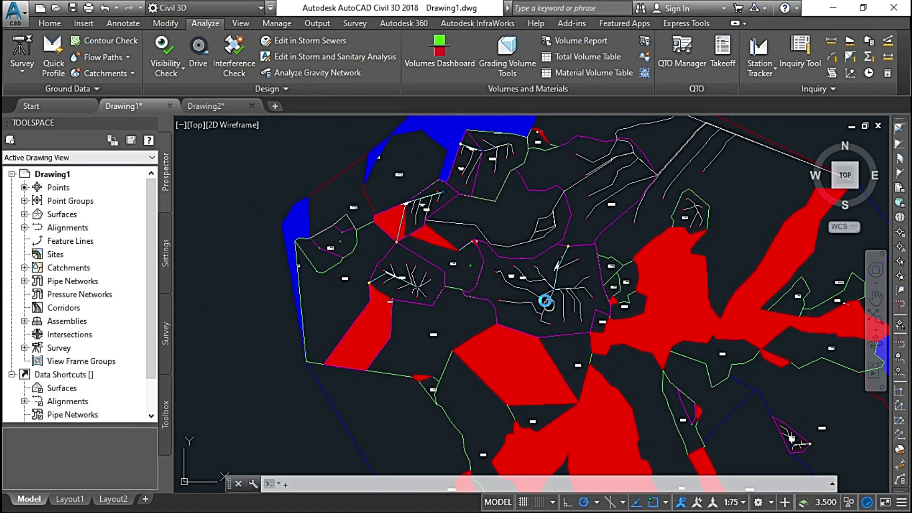
{"action": "scroll", "coordinate": [543, 301], "scroll_direction": "up", "scroll_amount": 5}
{"action": "middle_click_drag", "start_coordinate": [458, 224], "coordinate": [482, 330]}
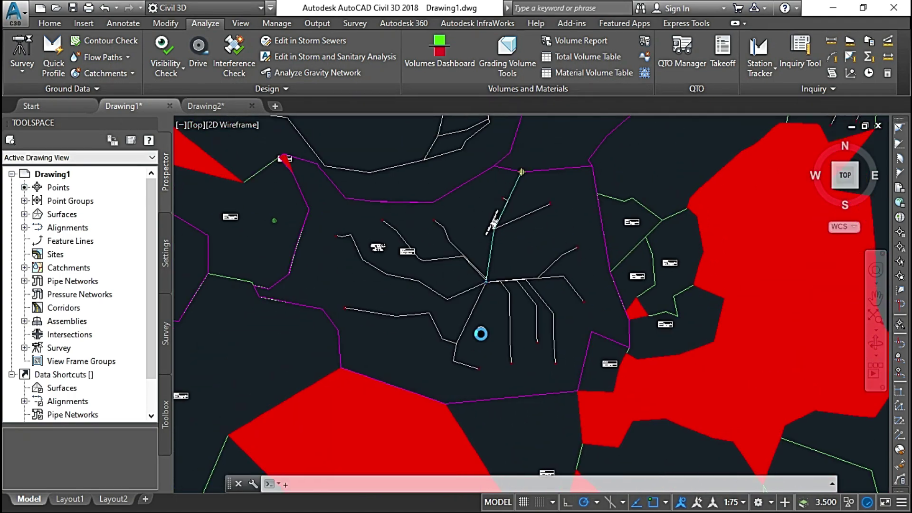
{"action": "middle_click_drag", "start_coordinate": [474, 242], "coordinate": [506, 350]}
{"action": "middle_click_drag", "start_coordinate": [443, 196], "coordinate": [492, 312]}
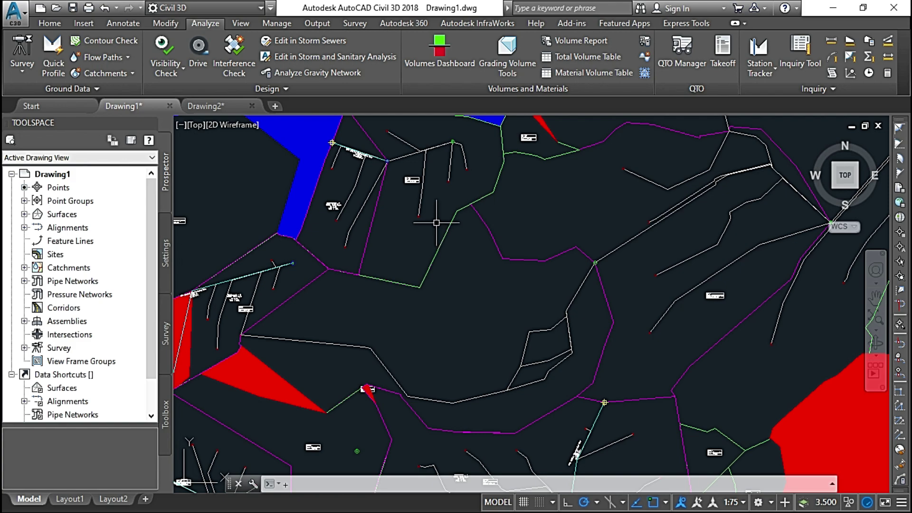
{"action": "scroll", "coordinate": [310, 246], "scroll_direction": "down", "scroll_amount": 2}
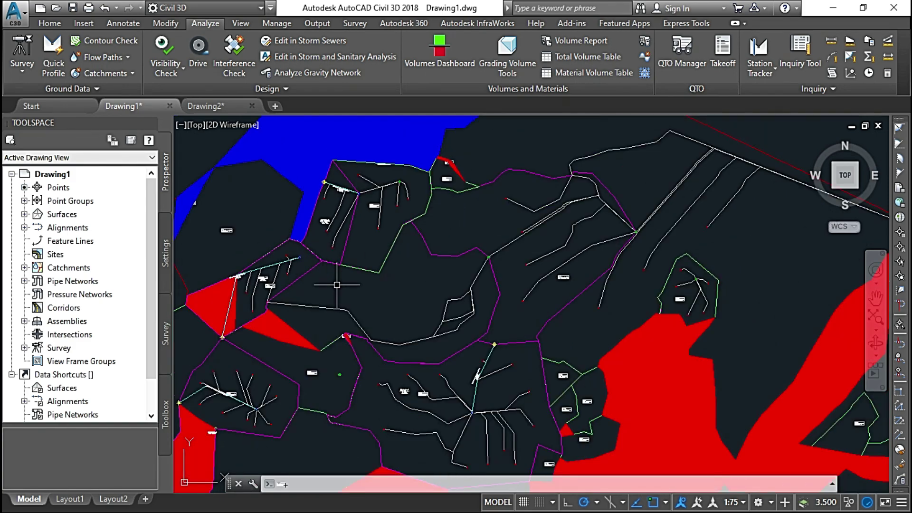
- Inspect the small isolated catchment in the southeast, with its flow path, discharge point and water drop paths
{"action": "middle_click_drag", "start_coordinate": [348, 286], "coordinate": [348, 197]}
{"action": "middle_click_drag", "start_coordinate": [566, 366], "coordinate": [444, 239]}
{"action": "middle_click_drag", "start_coordinate": [589, 338], "coordinate": [465, 292]}
{"action": "middle_click_drag", "start_coordinate": [631, 366], "coordinate": [523, 299]}
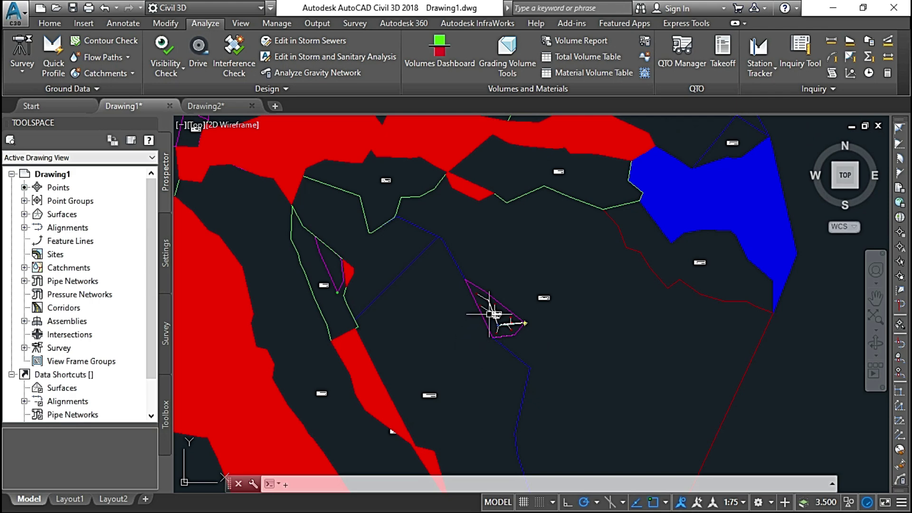
{"action": "scroll", "coordinate": [494, 312], "scroll_direction": "up", "scroll_amount": 4}
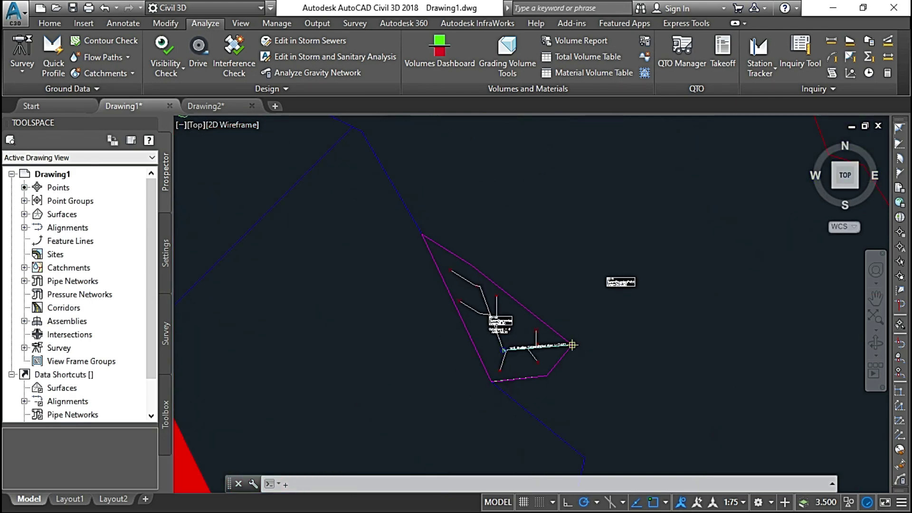
{"action": "scroll", "coordinate": [494, 311], "scroll_direction": "down", "scroll_amount": 4}
- Review the central catchment again and compare its boundary and drop paths with the neighbouring northern and western catchments
{"action": "middle_click_drag", "start_coordinate": [318, 221], "coordinate": [444, 345]}
{"action": "middle_click_drag", "start_coordinate": [407, 319], "coordinate": [566, 360]}
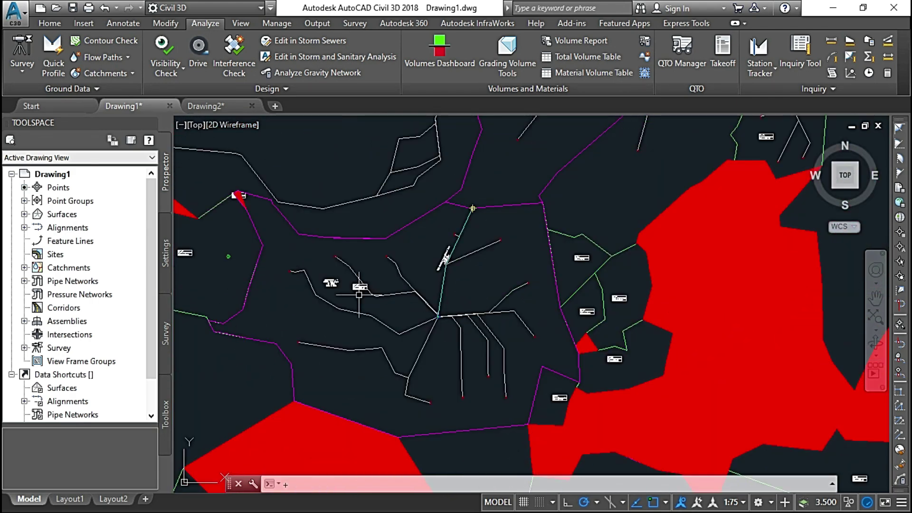
{"action": "middle_click_drag", "start_coordinate": [359, 294], "coordinate": [475, 319]}
{"action": "middle_click_drag", "start_coordinate": [451, 268], "coordinate": [519, 356]}
{"action": "middle_click_drag", "start_coordinate": [384, 199], "coordinate": [439, 366]}
{"action": "middle_click_drag", "start_coordinate": [318, 230], "coordinate": [330, 274]}
{"action": "middle_click_drag", "start_coordinate": [694, 340], "coordinate": [439, 260]}
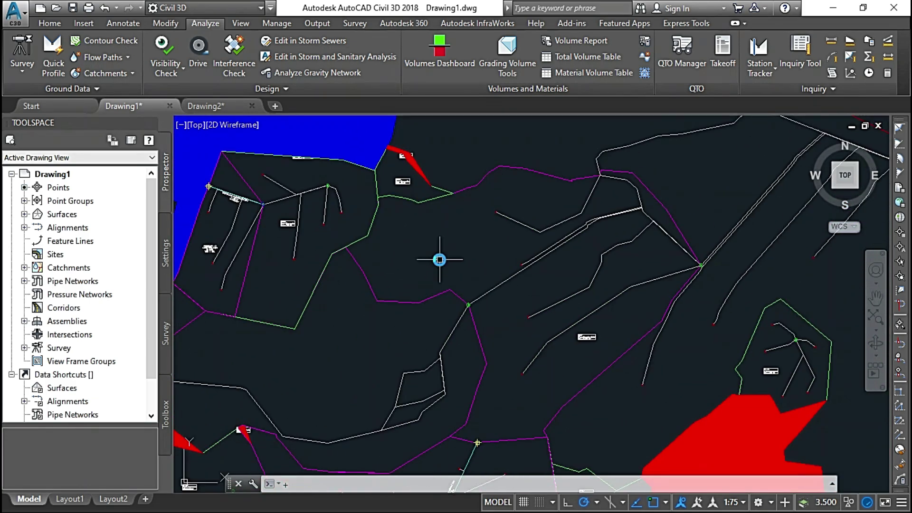
{"action": "mouse_move", "coordinate": [514, 265]}
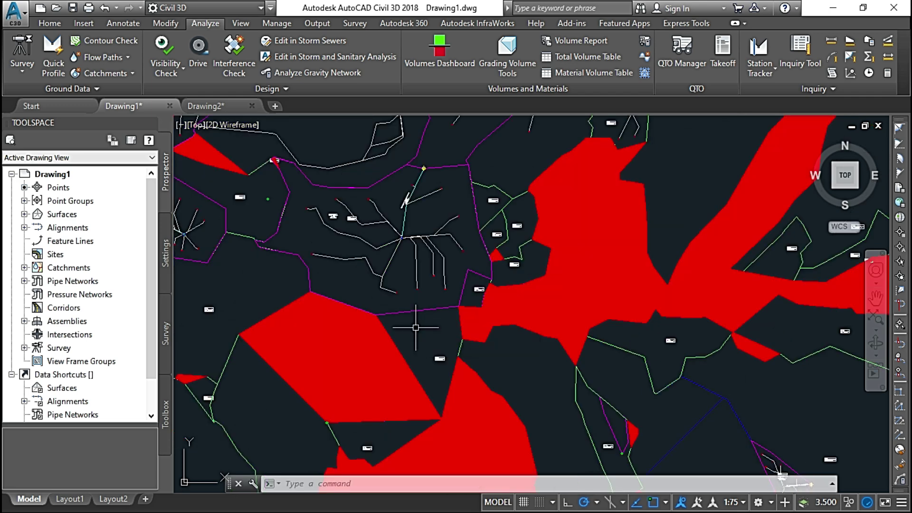
{"action": "mouse_move", "coordinate": [416, 328]}
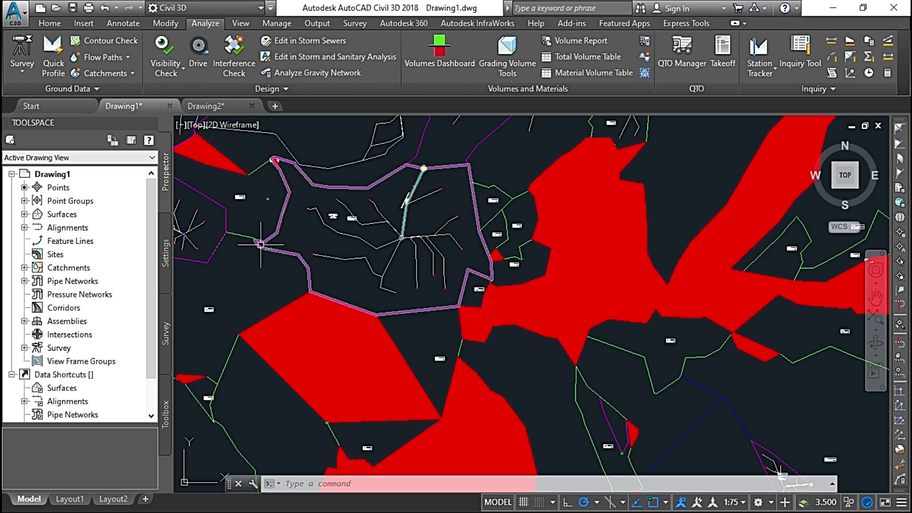
{"action": "middle_click_drag", "start_coordinate": [292, 244], "coordinate": [409, 297]}
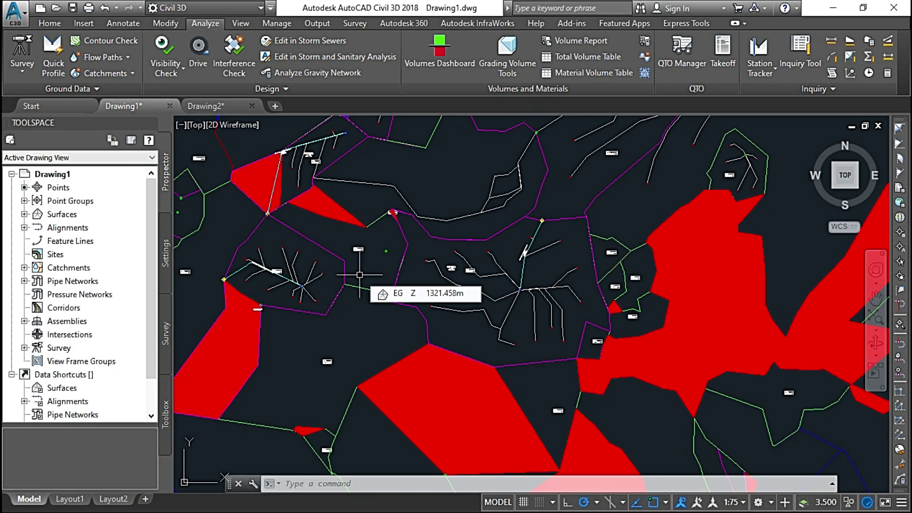